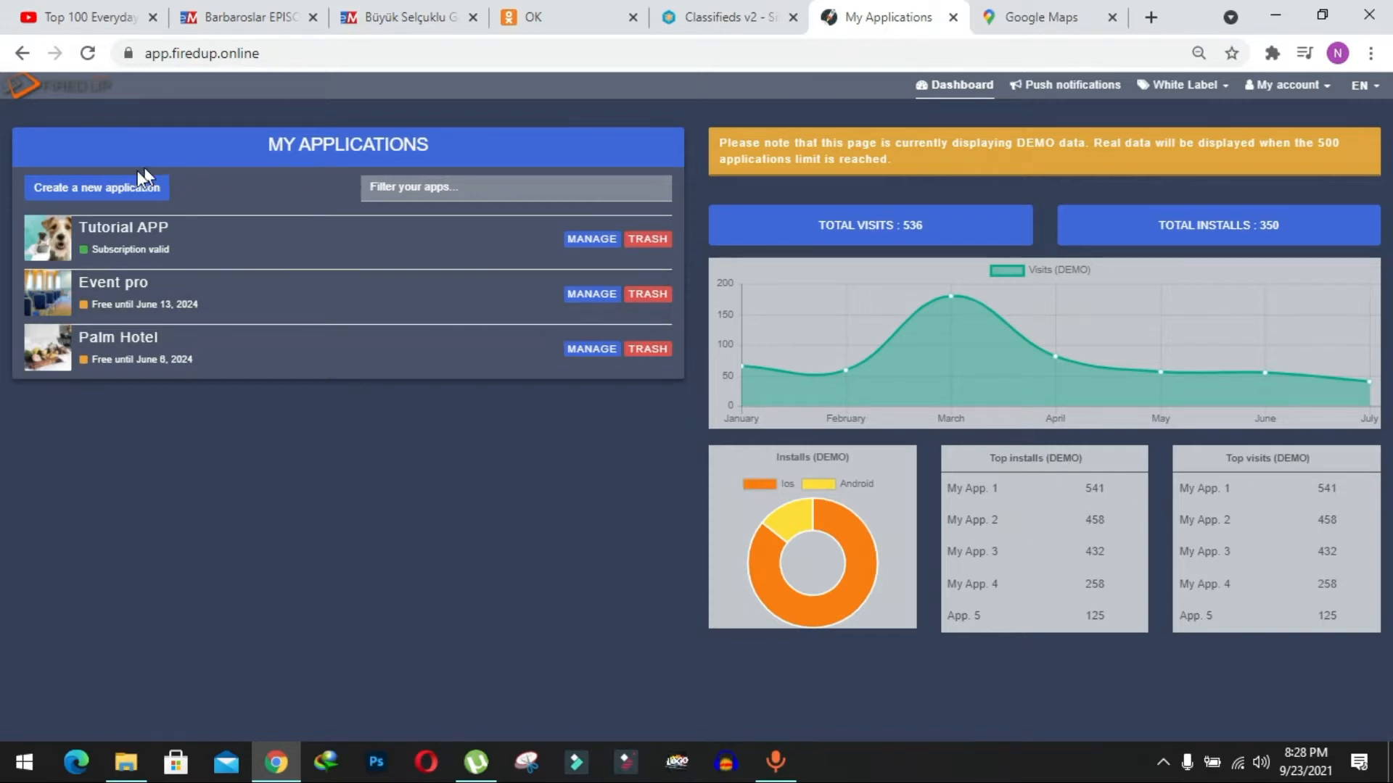
Create a new application named Classifieds.
click(104, 190)
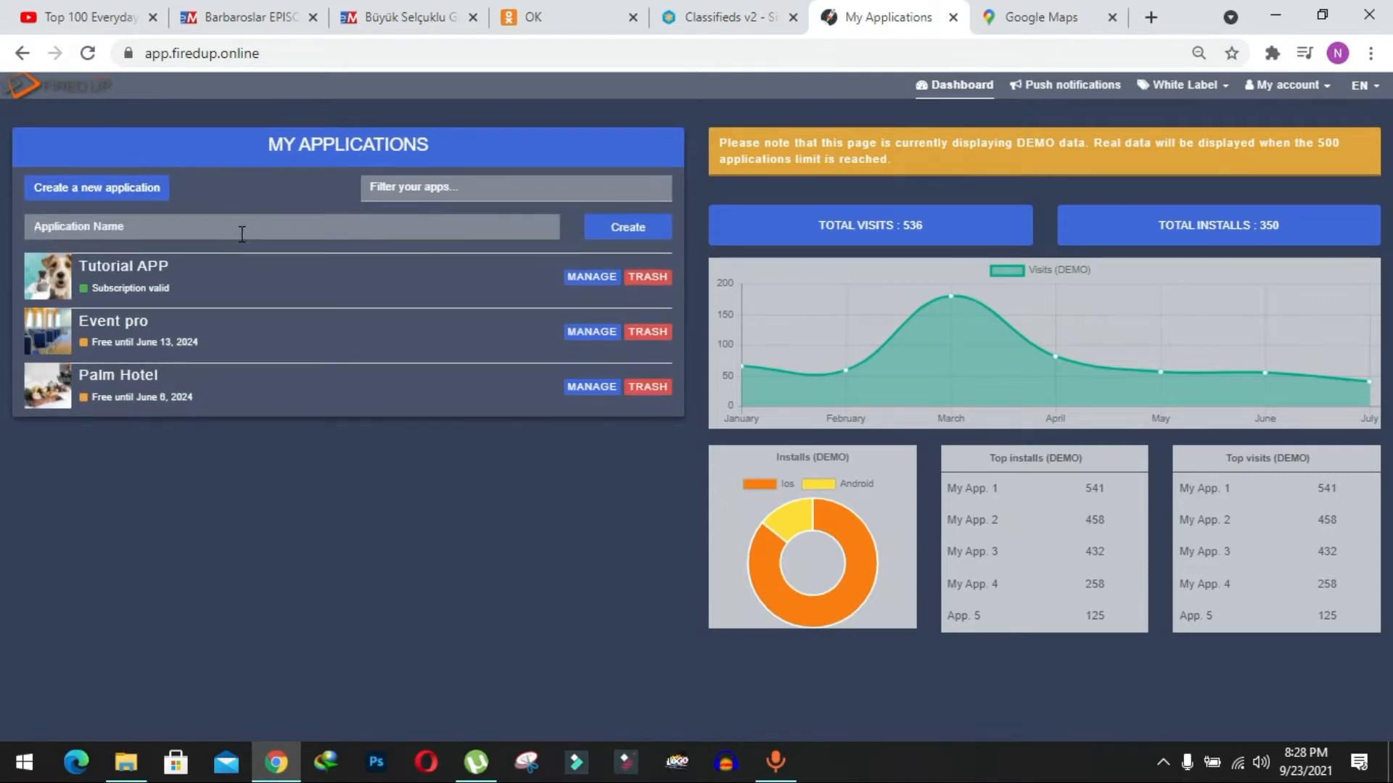
text(Classifieds)
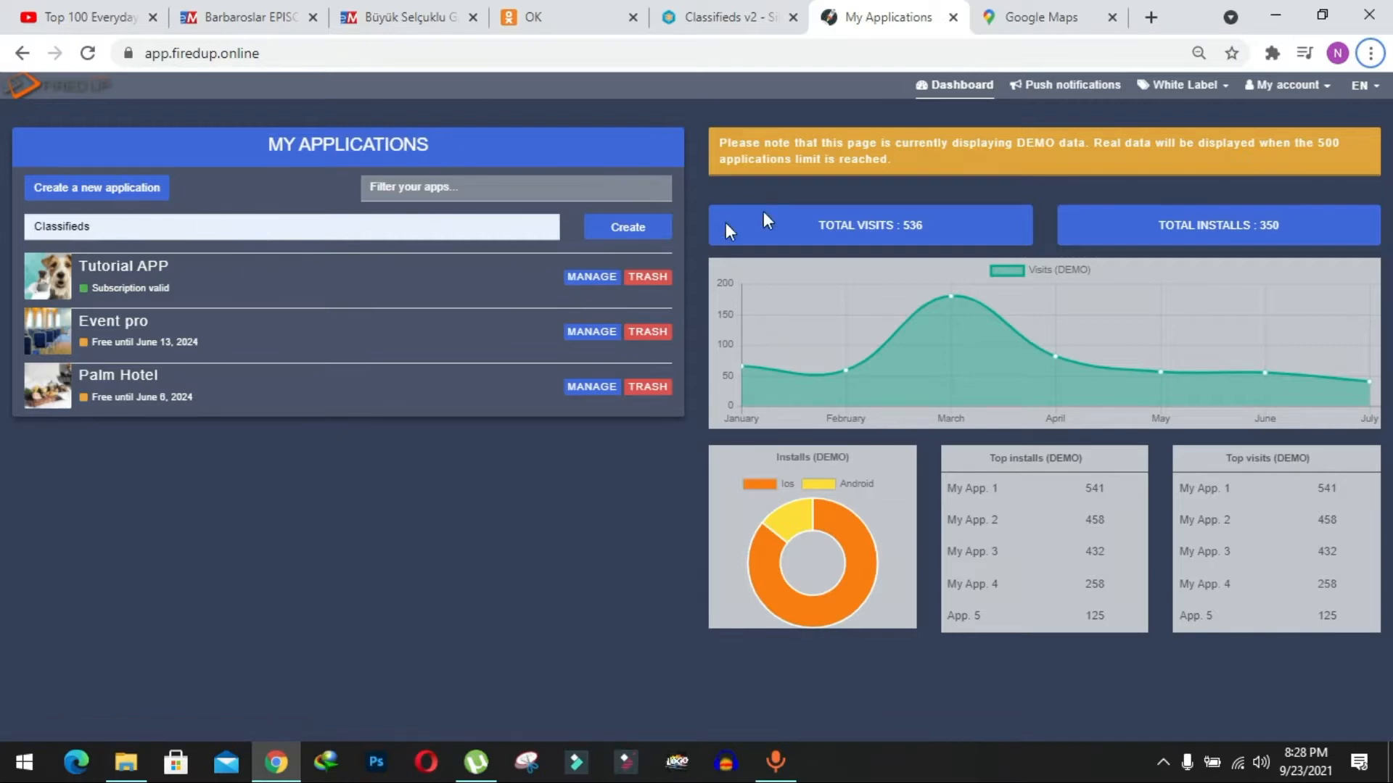
click(636, 226)
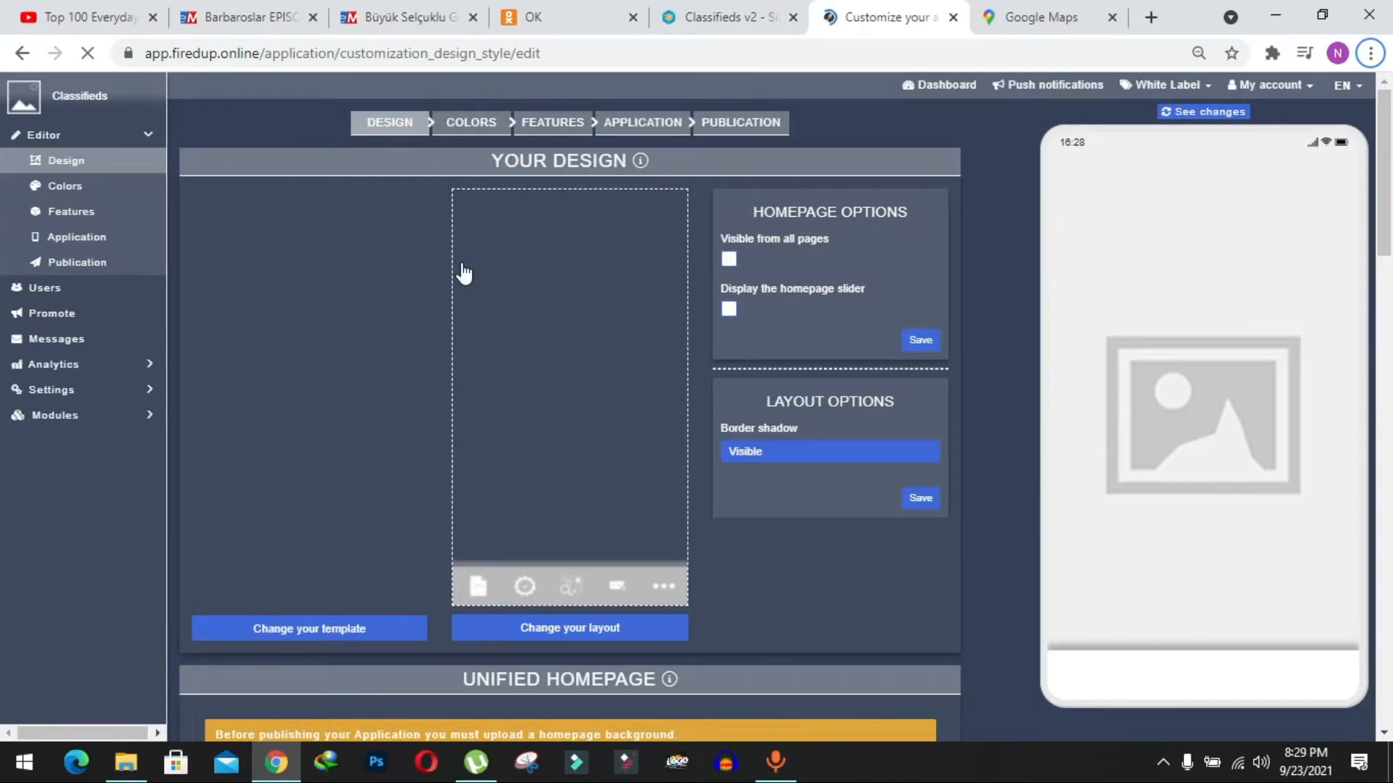
Apply the Classifieds Ads template from the Local Business category and accept replacing the app's colors and background image.
scroll(464, 274, down, 1)
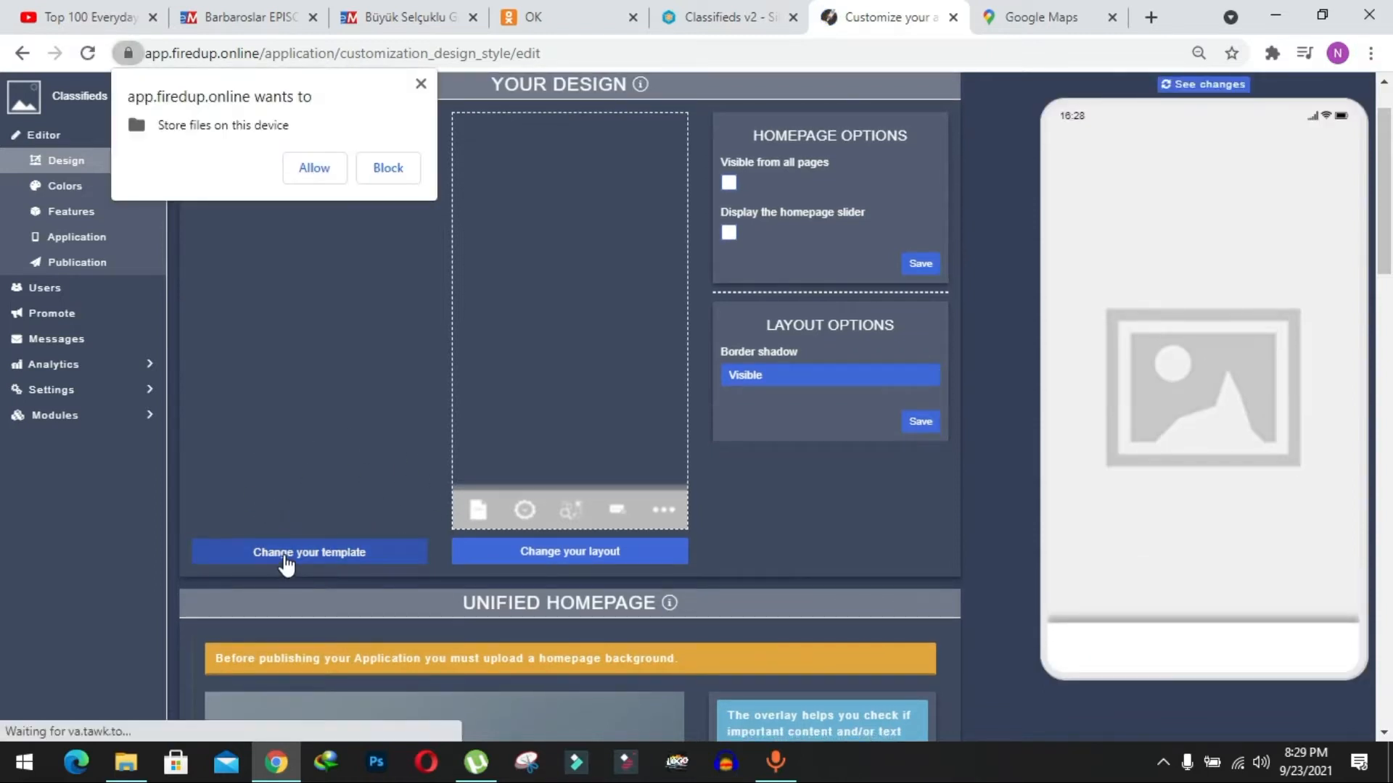
click(285, 559)
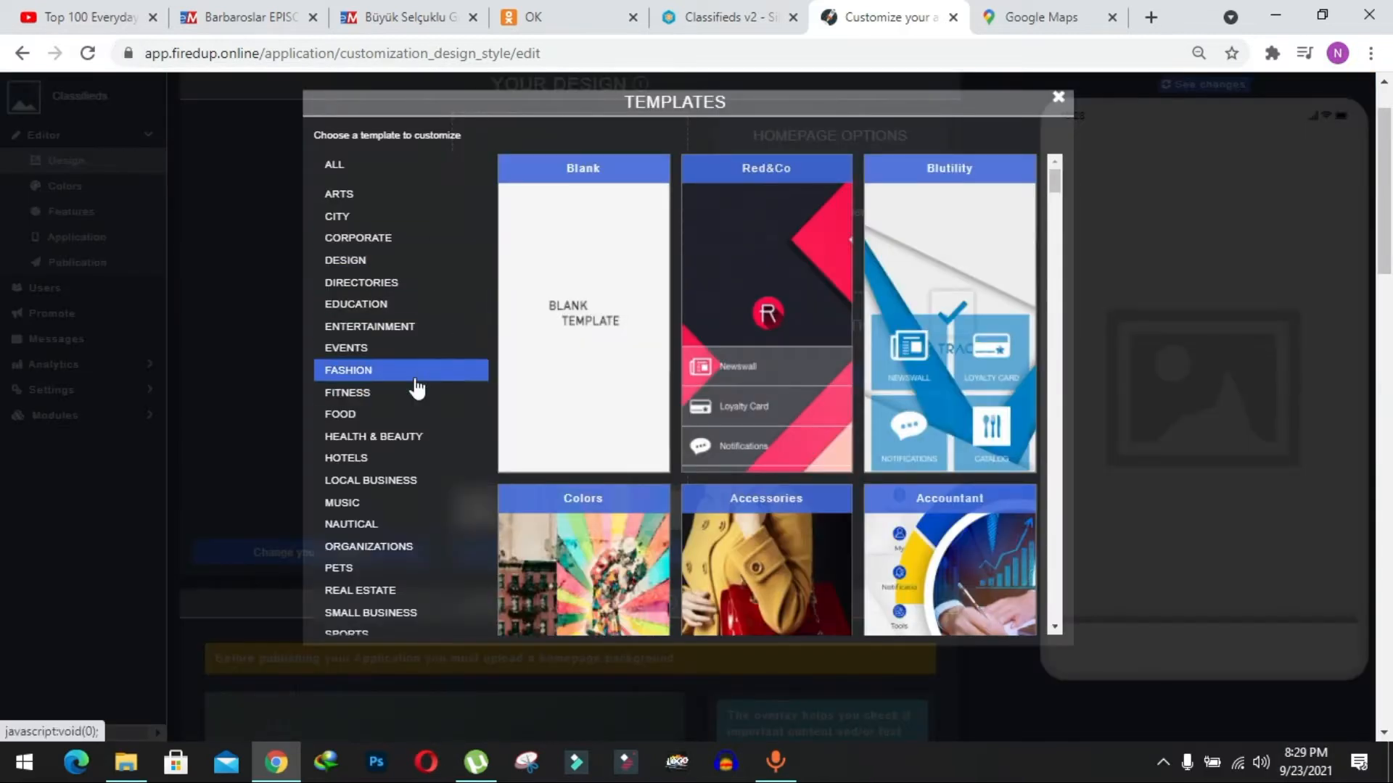
scroll(414, 389, down, 1)
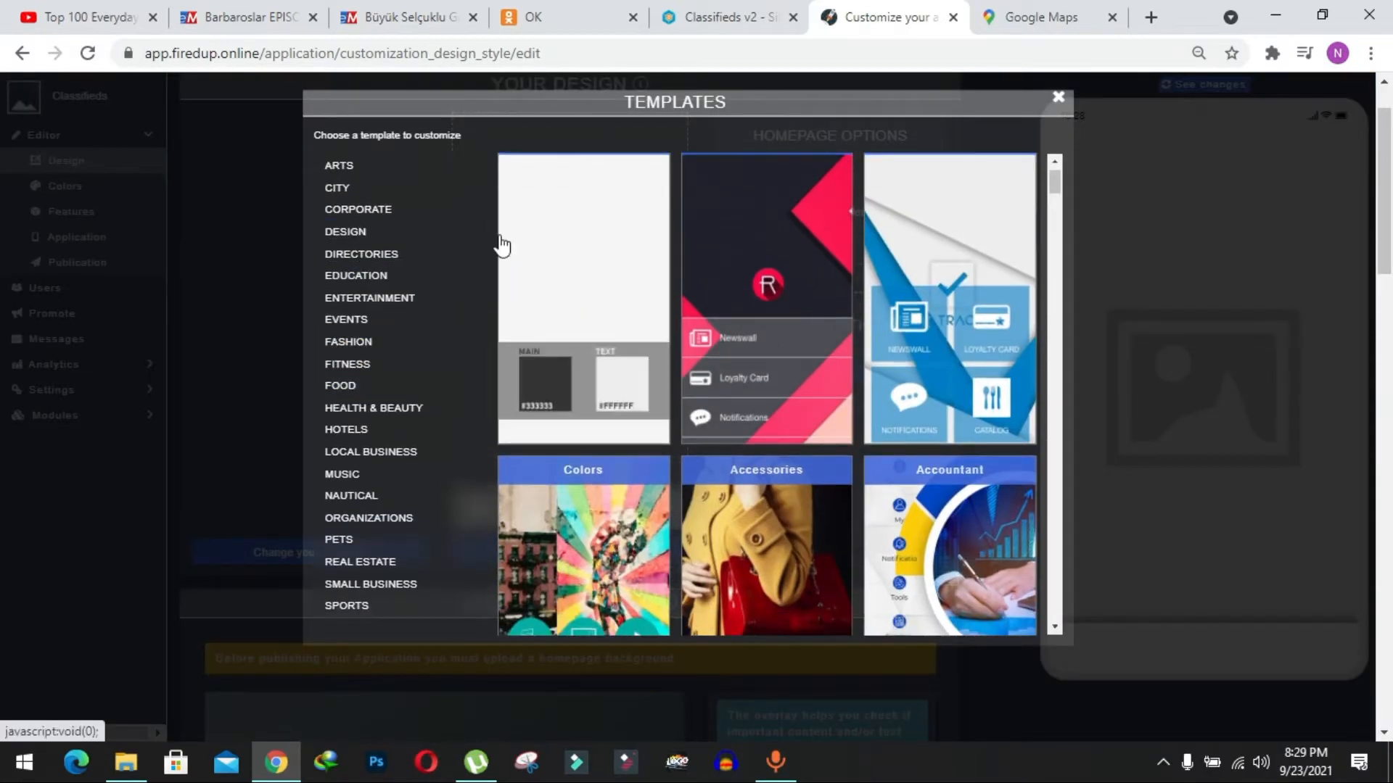
click(373, 453)
scroll(373, 468, down, 1)
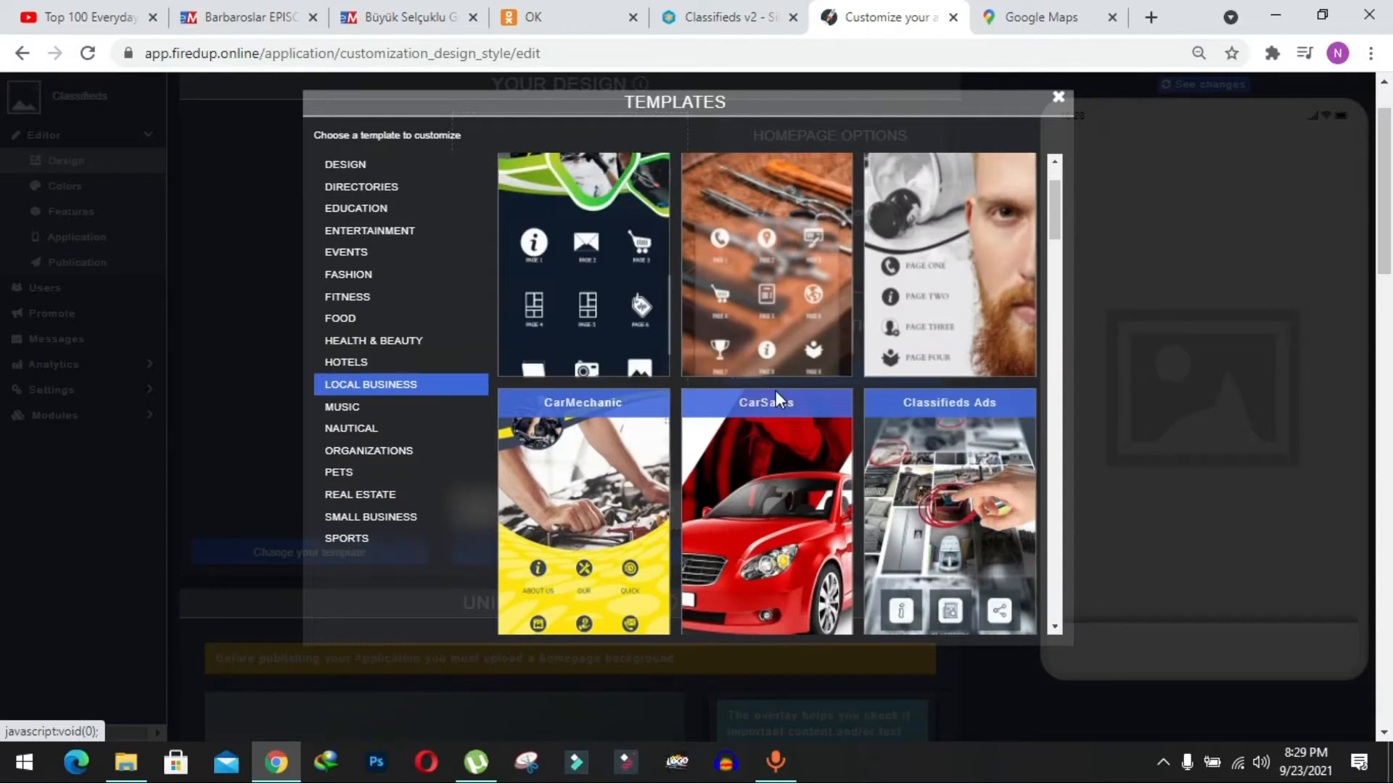
scroll(898, 364, down, 2)
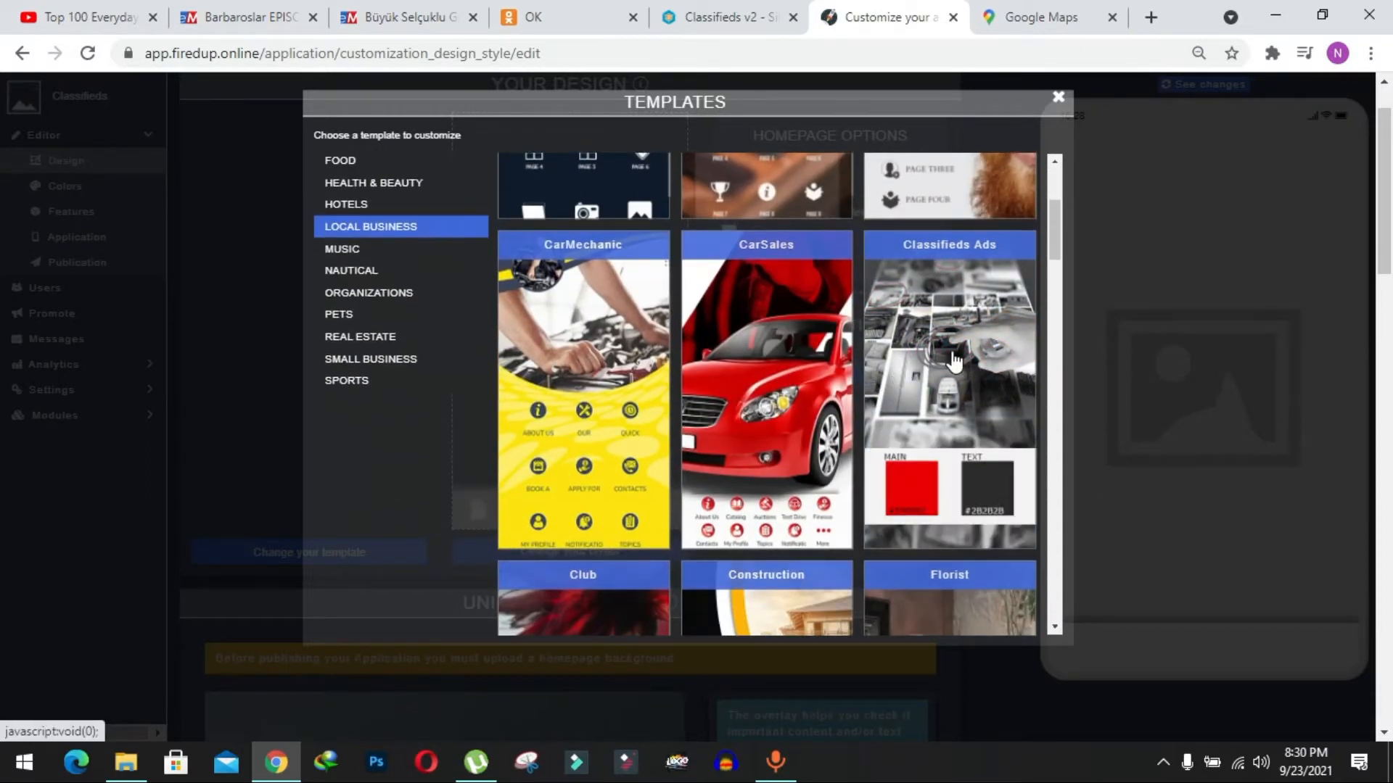
click(953, 355)
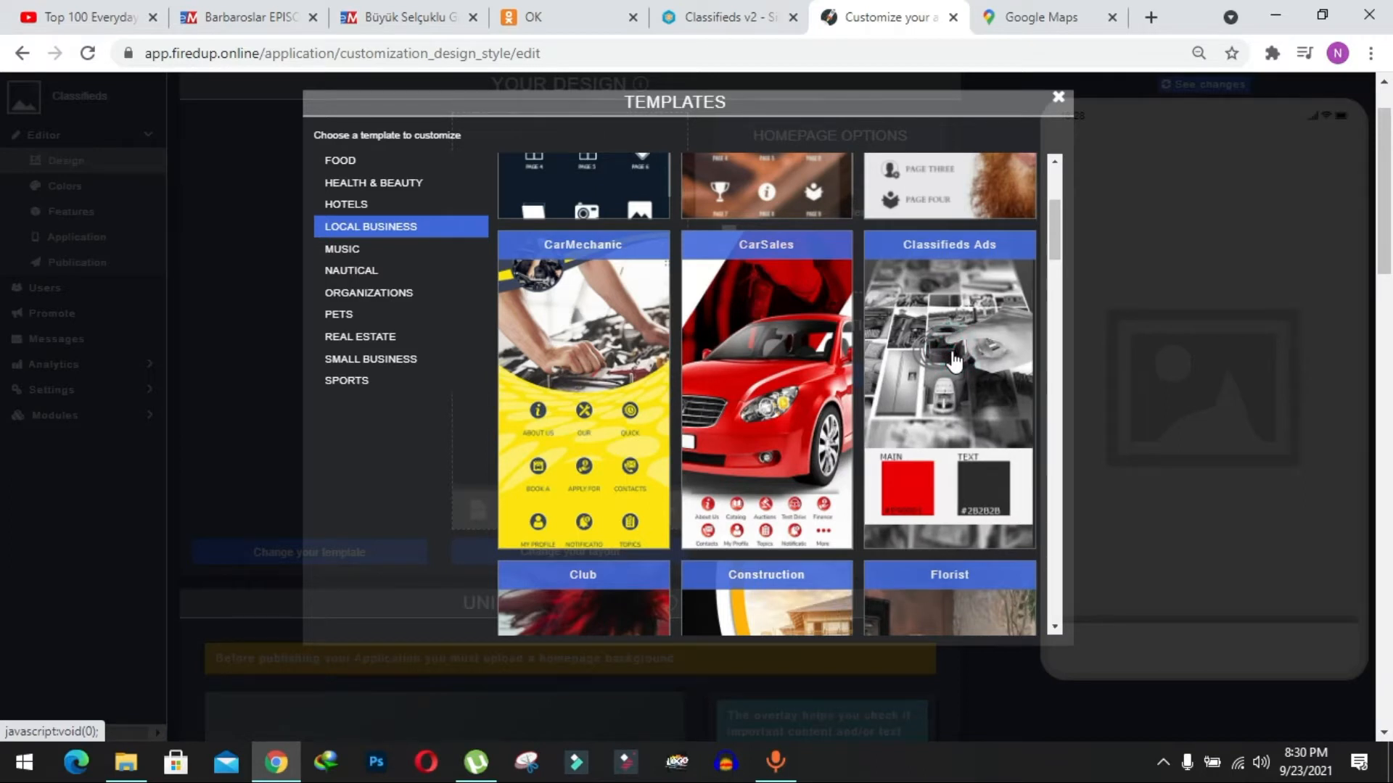
click(928, 377)
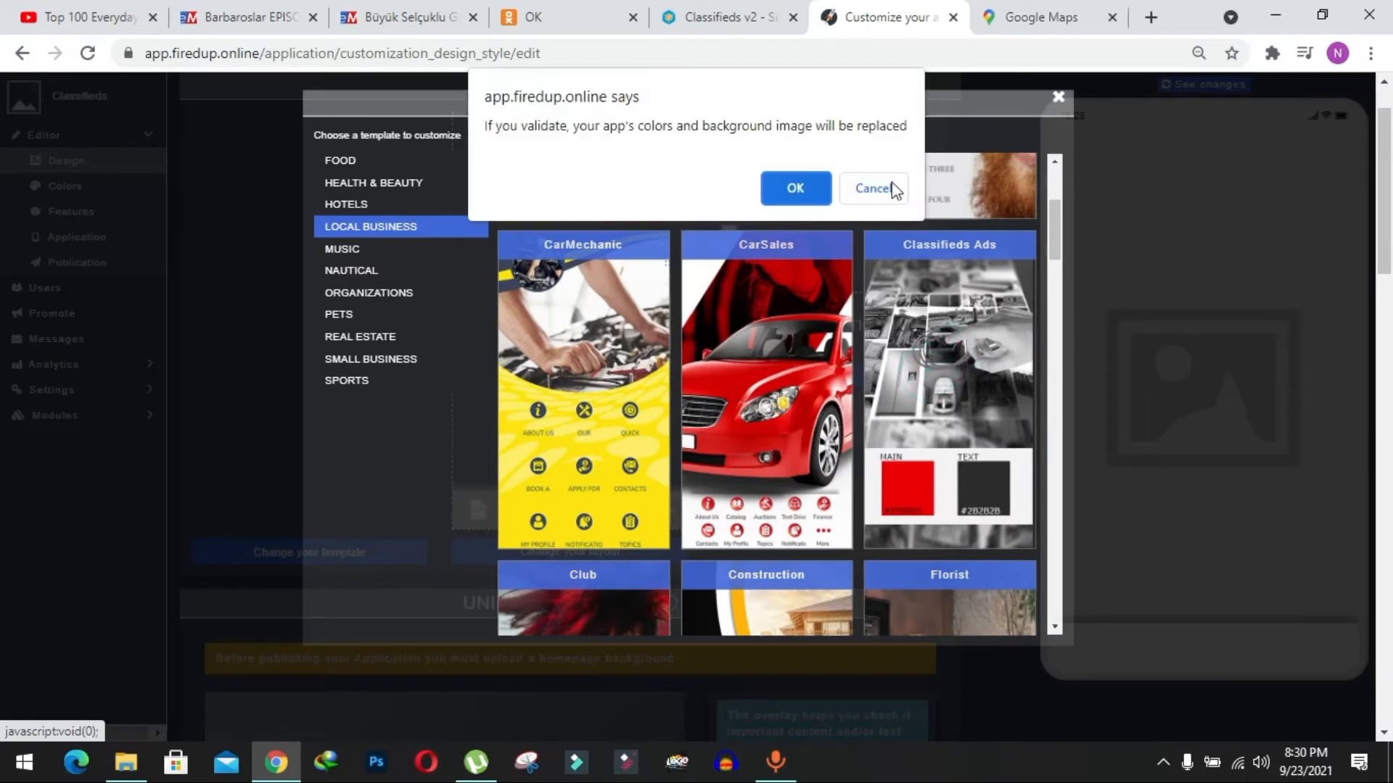
click(775, 187)
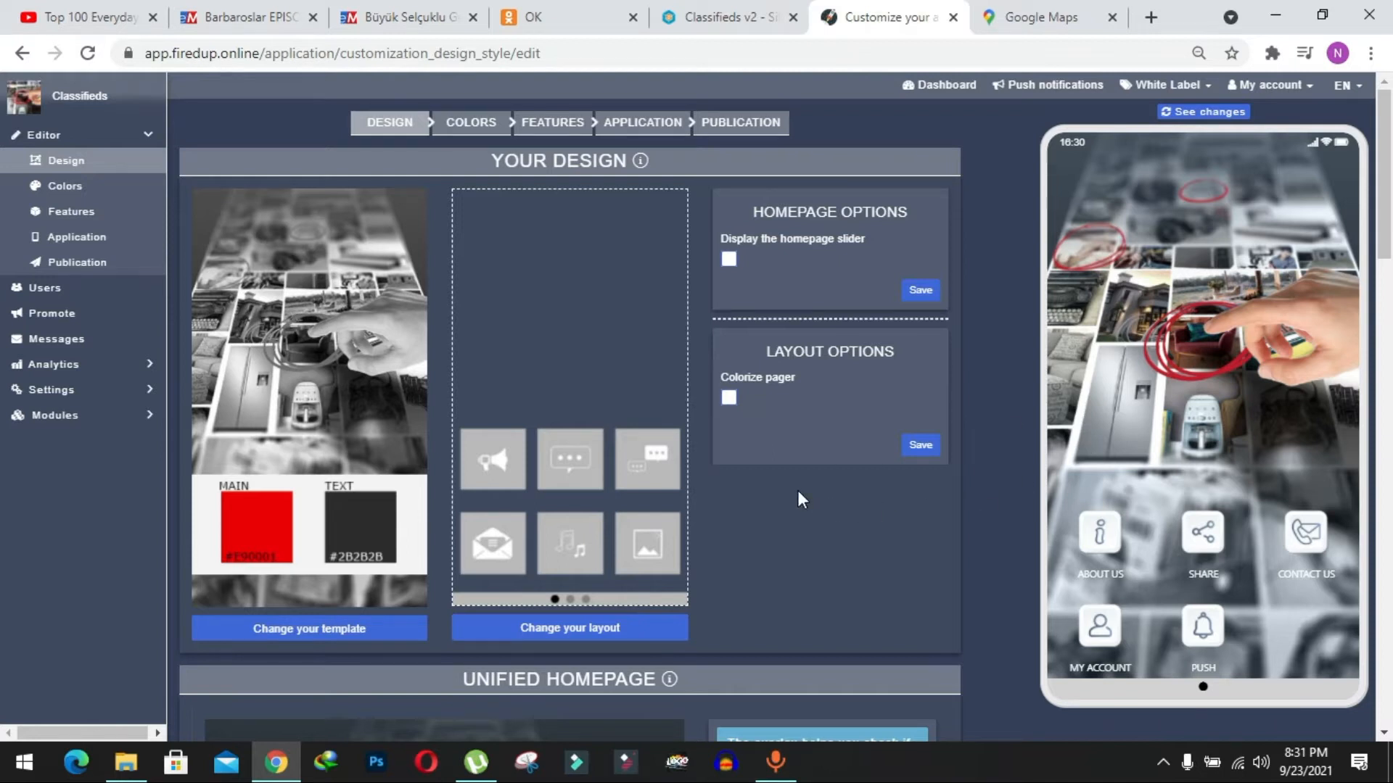
Look through the design page's unified homepage, localization and font family options.
scroll(798, 491, down, 8)
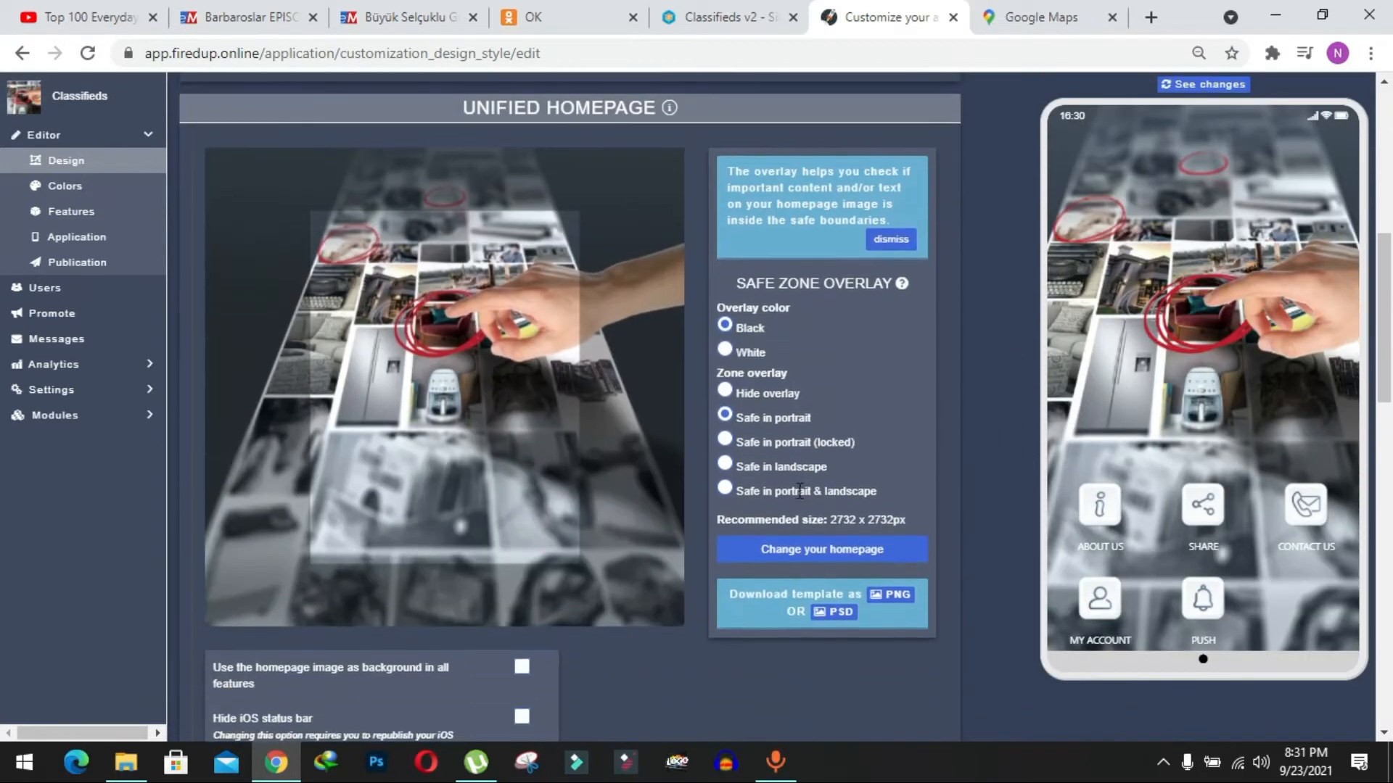
scroll(798, 490, down, 6)
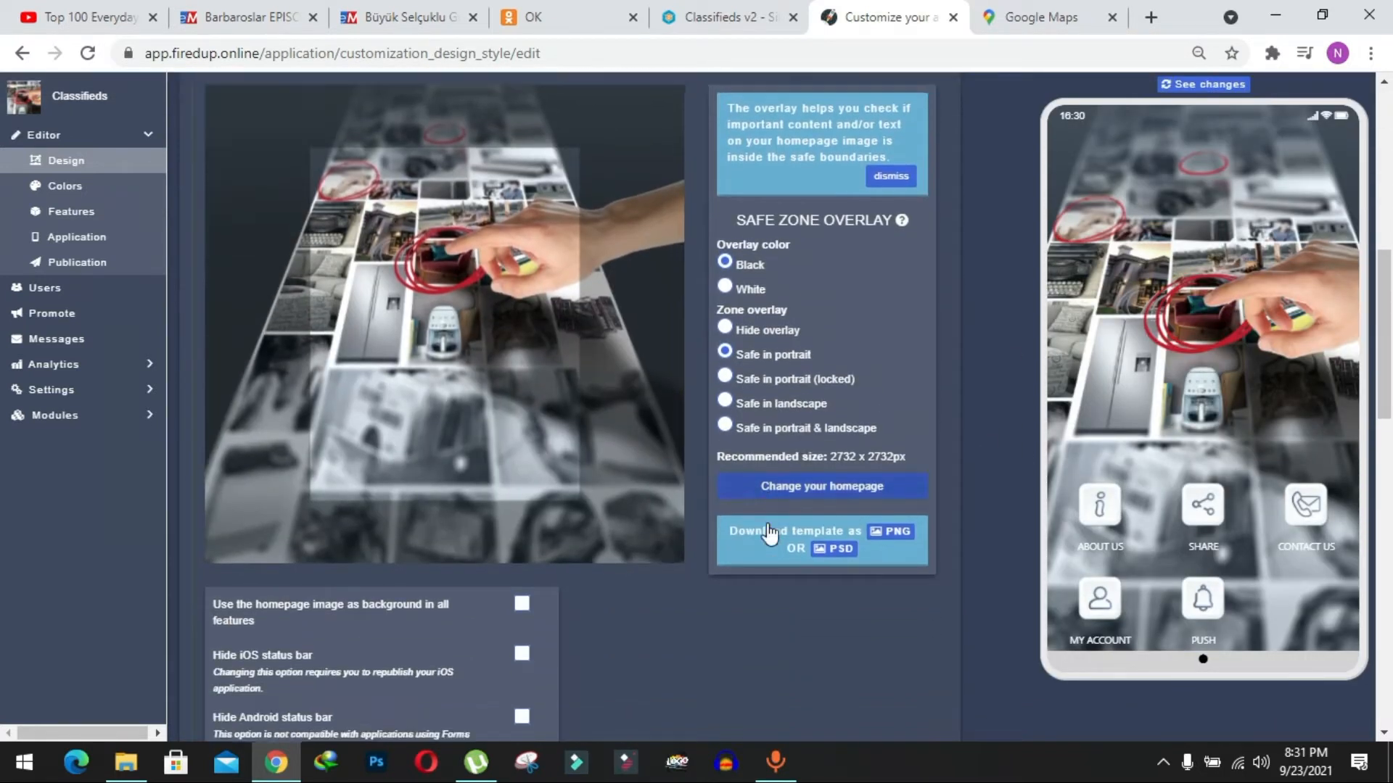
scroll(768, 530, down, 4)
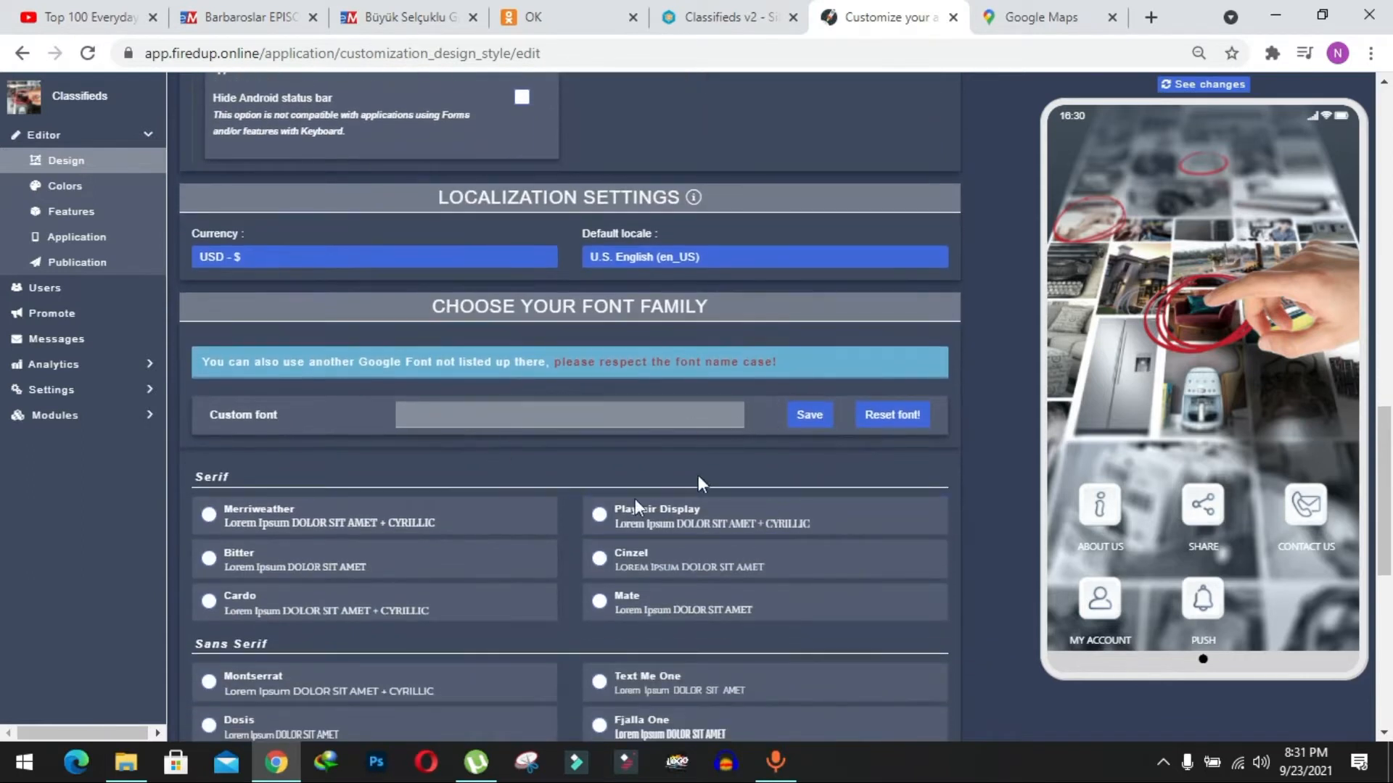
scroll(506, 391, up, 3)
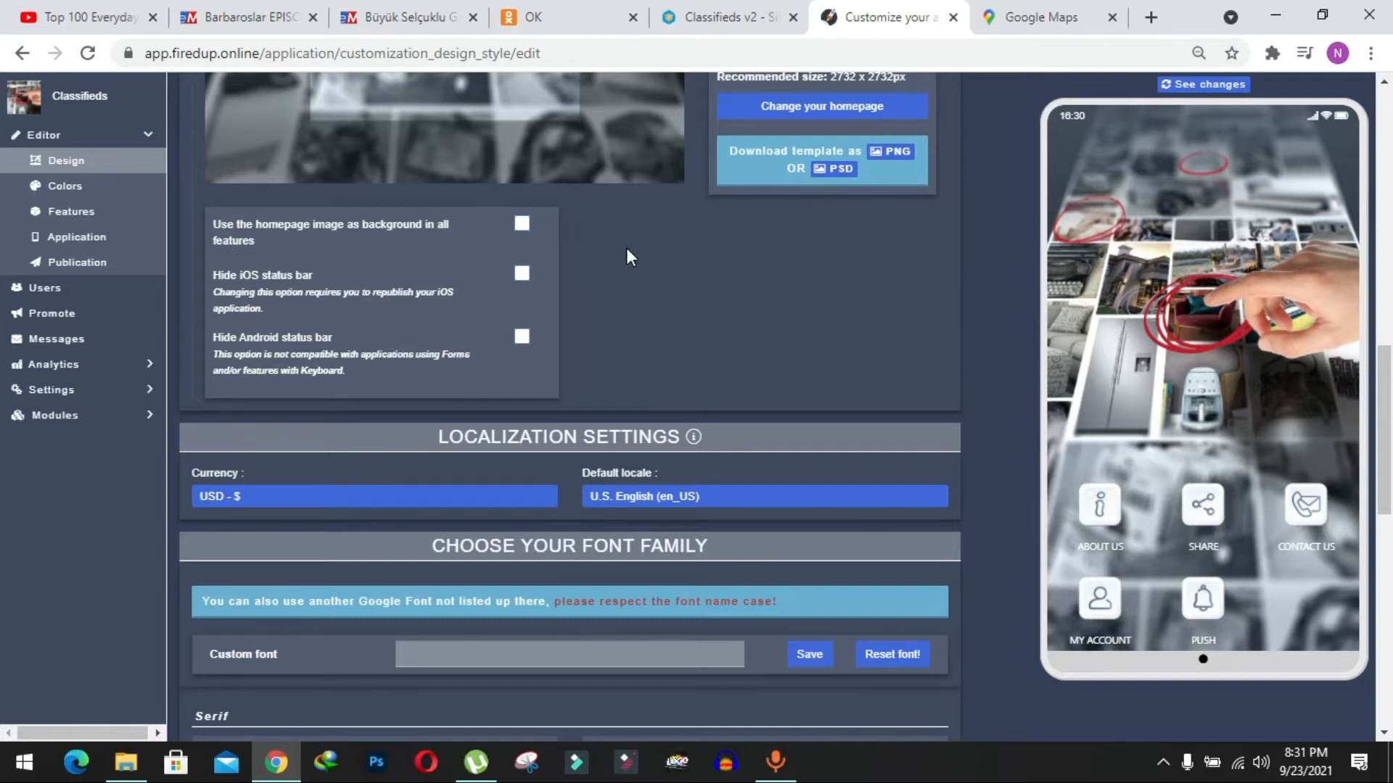
scroll(628, 256, up, 8)
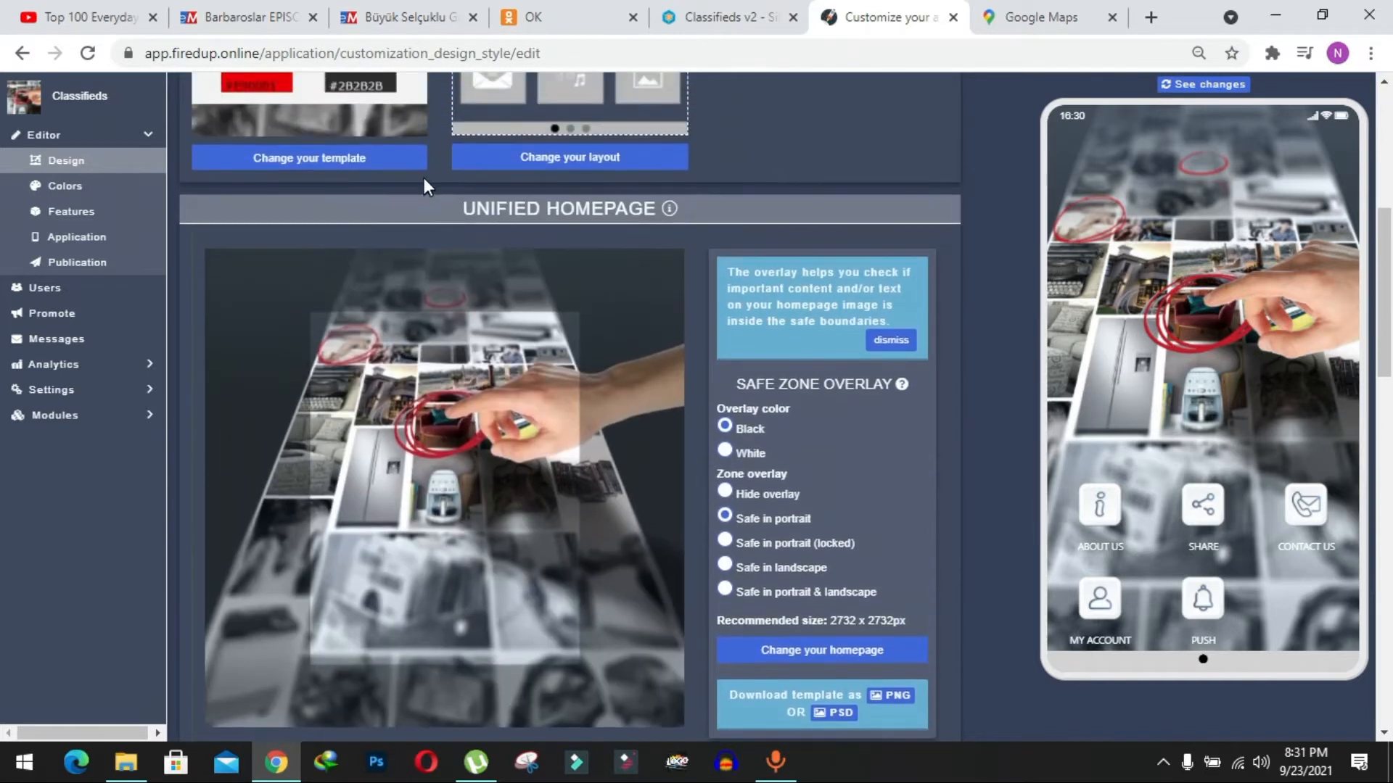
scroll(183, 195, up, 1)
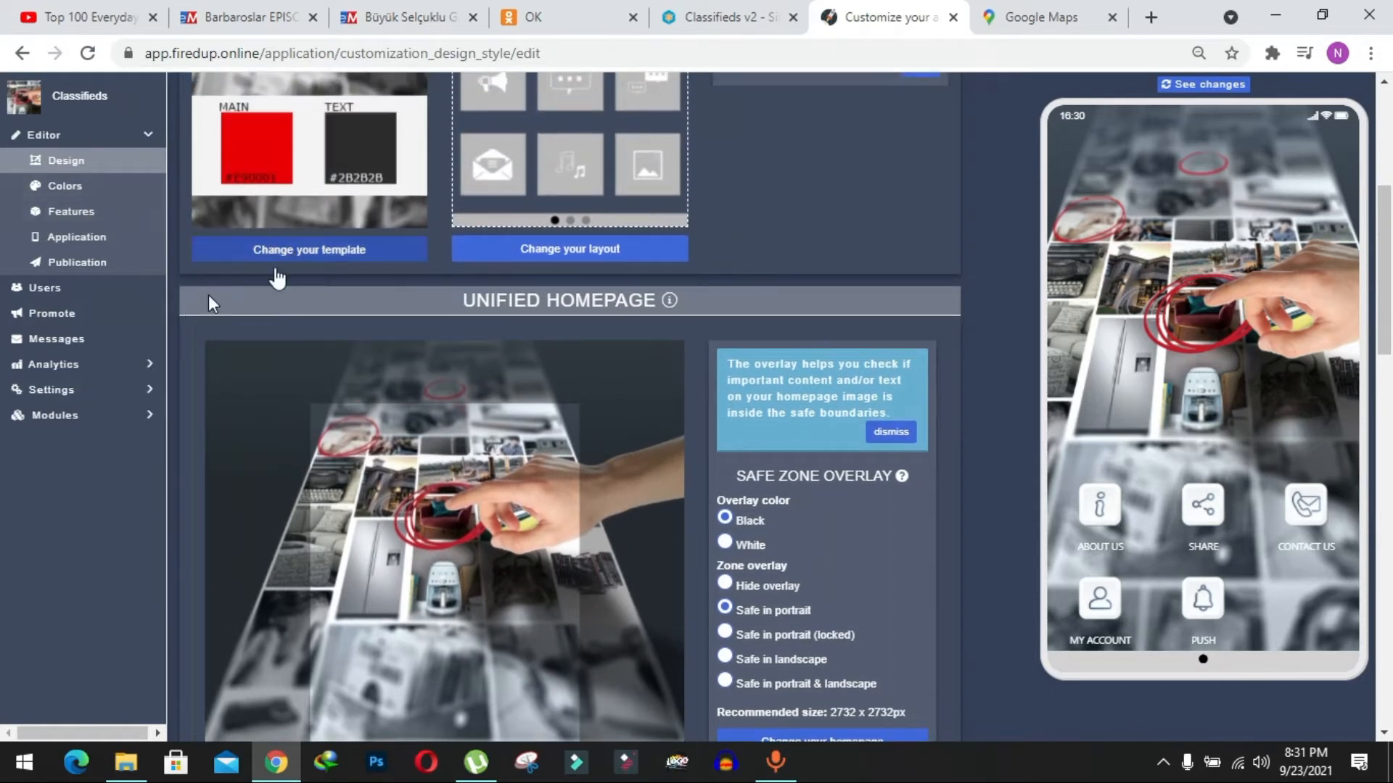
Add a Classifieds V2 page from the app's features, blocking the site's request to store files on the device.
click(70, 218)
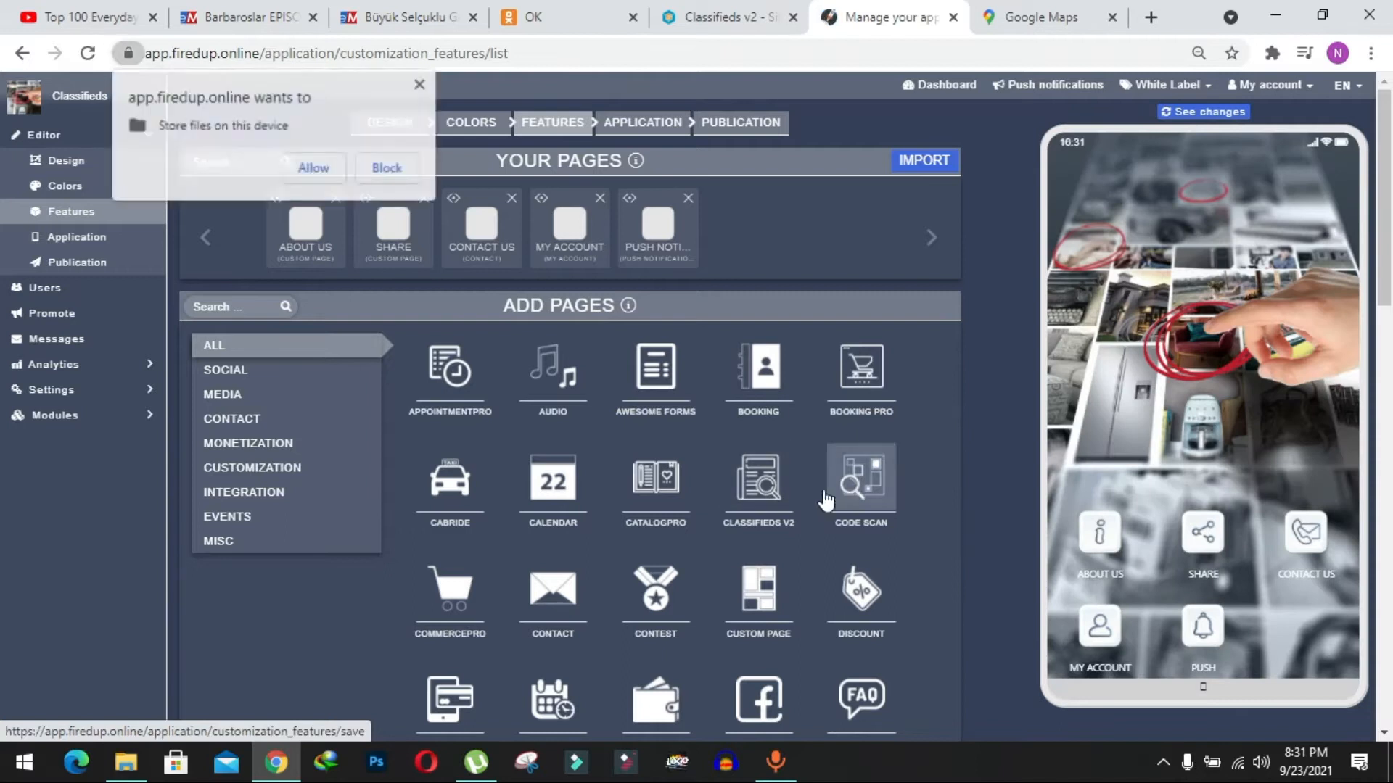
click(379, 168)
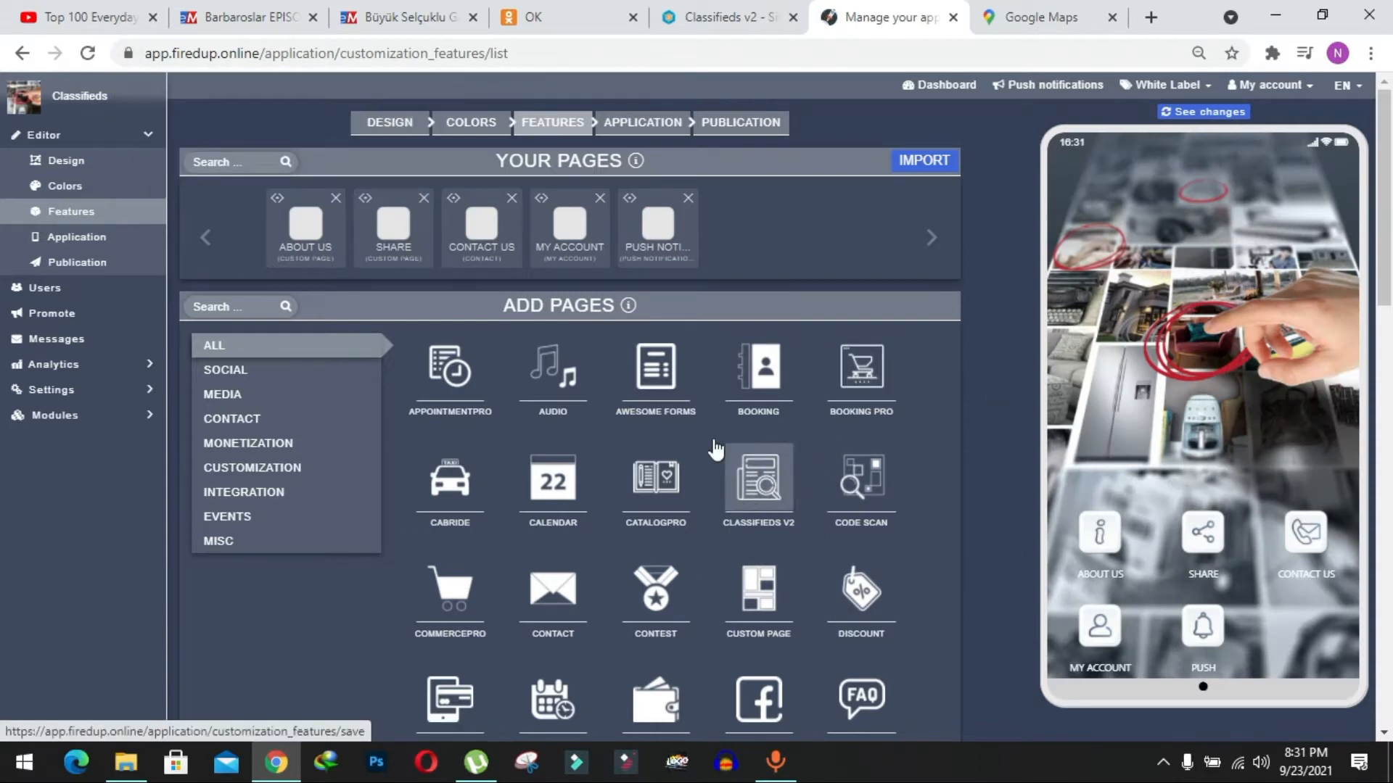
click(767, 482)
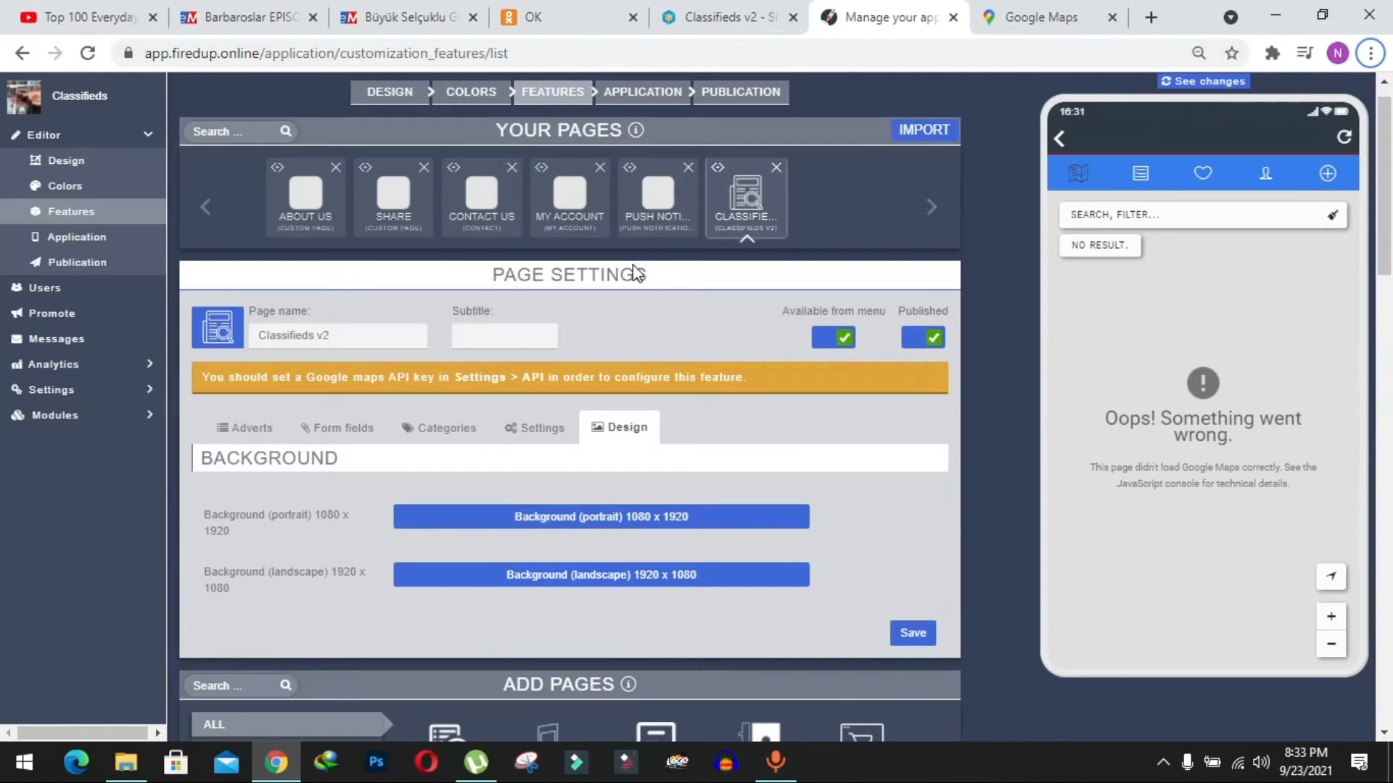
In the Classifieds V2 page's settings, keep Listing as the homepage and choose Nested dropdown as the categories filter design.
scroll(632, 264, down, 2)
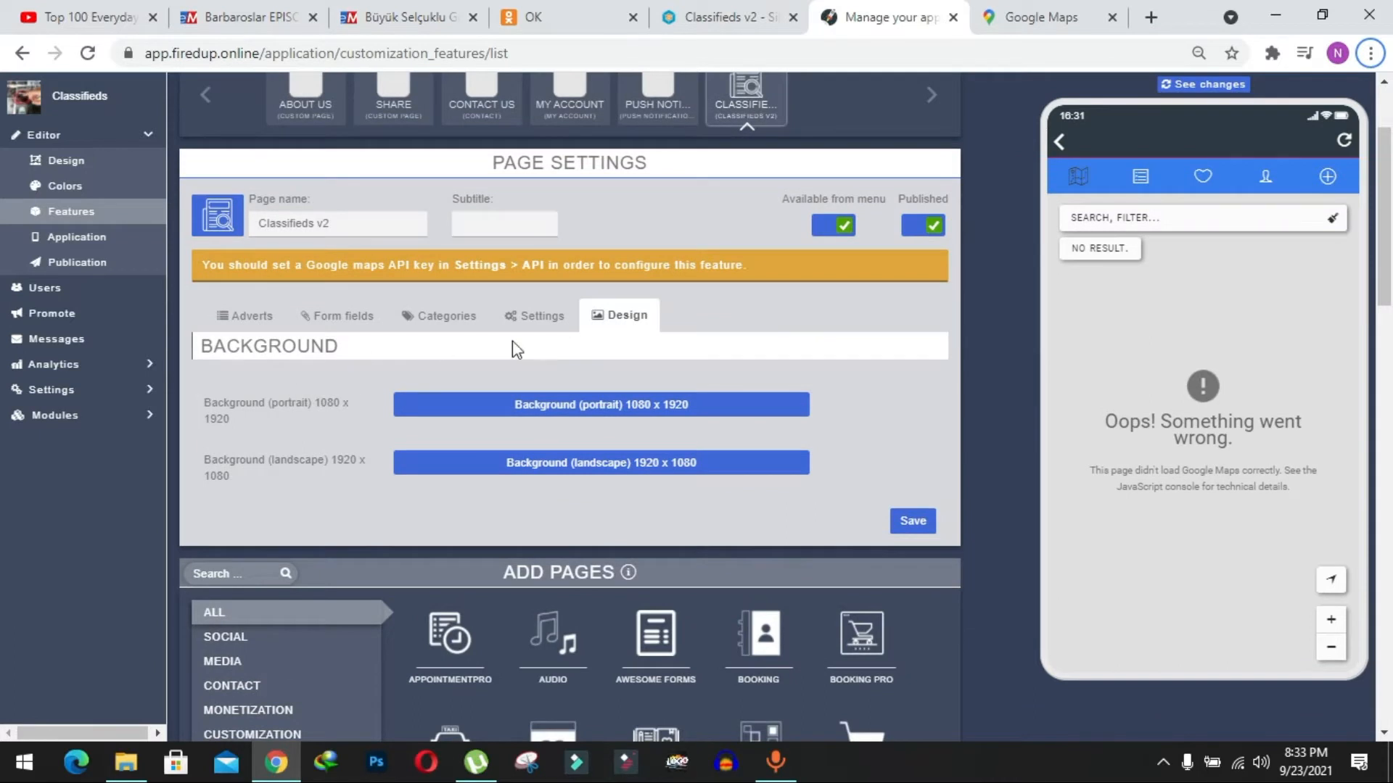
scroll(570, 350, down, 1)
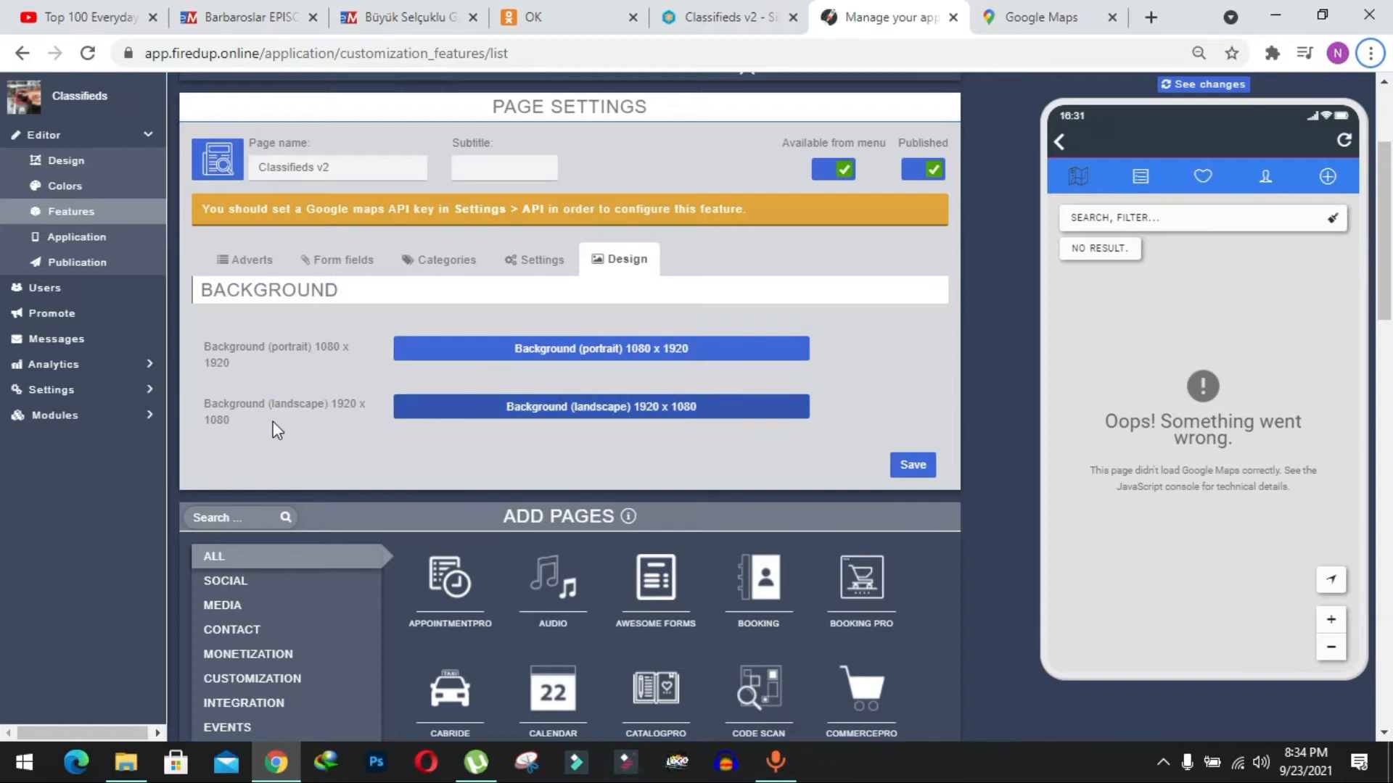
scroll(708, 370, up, 1)
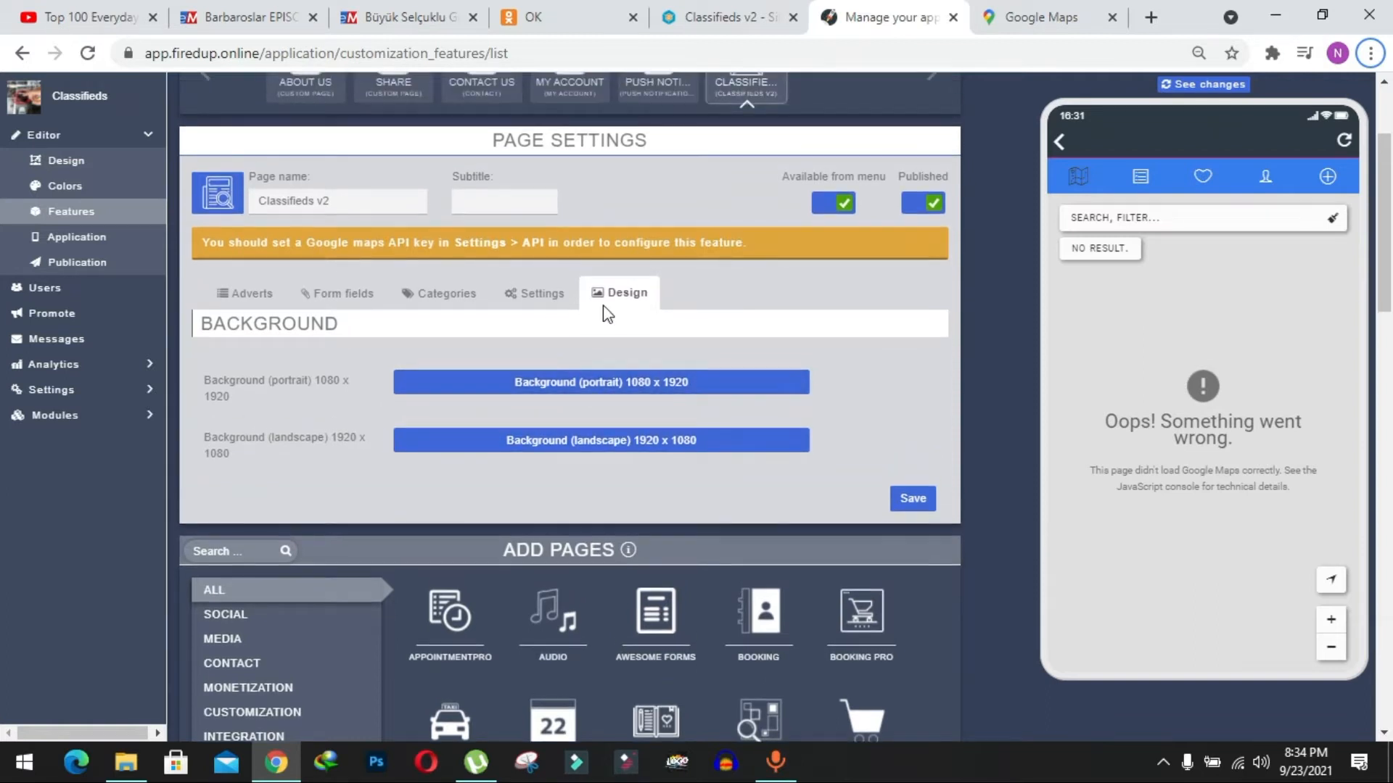
click(546, 305)
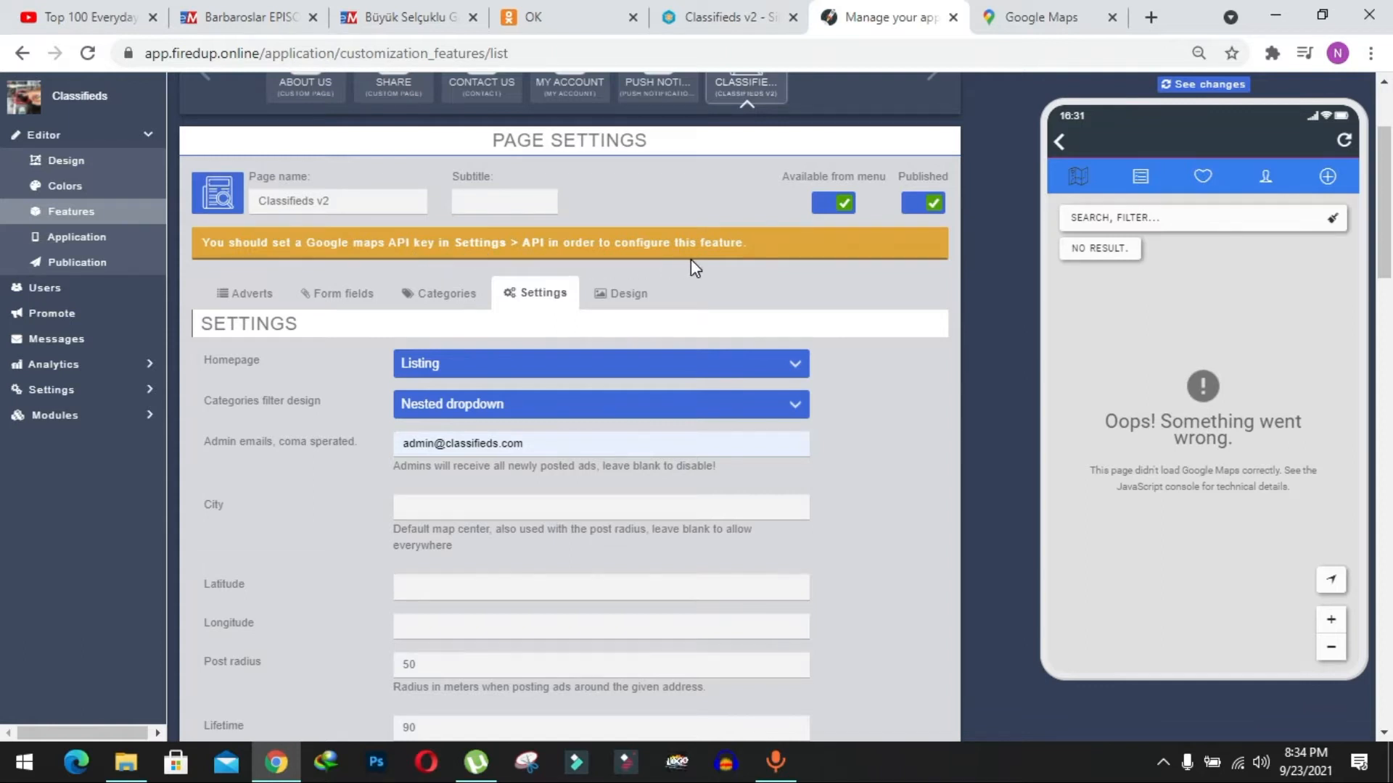
scroll(693, 267, down, 1)
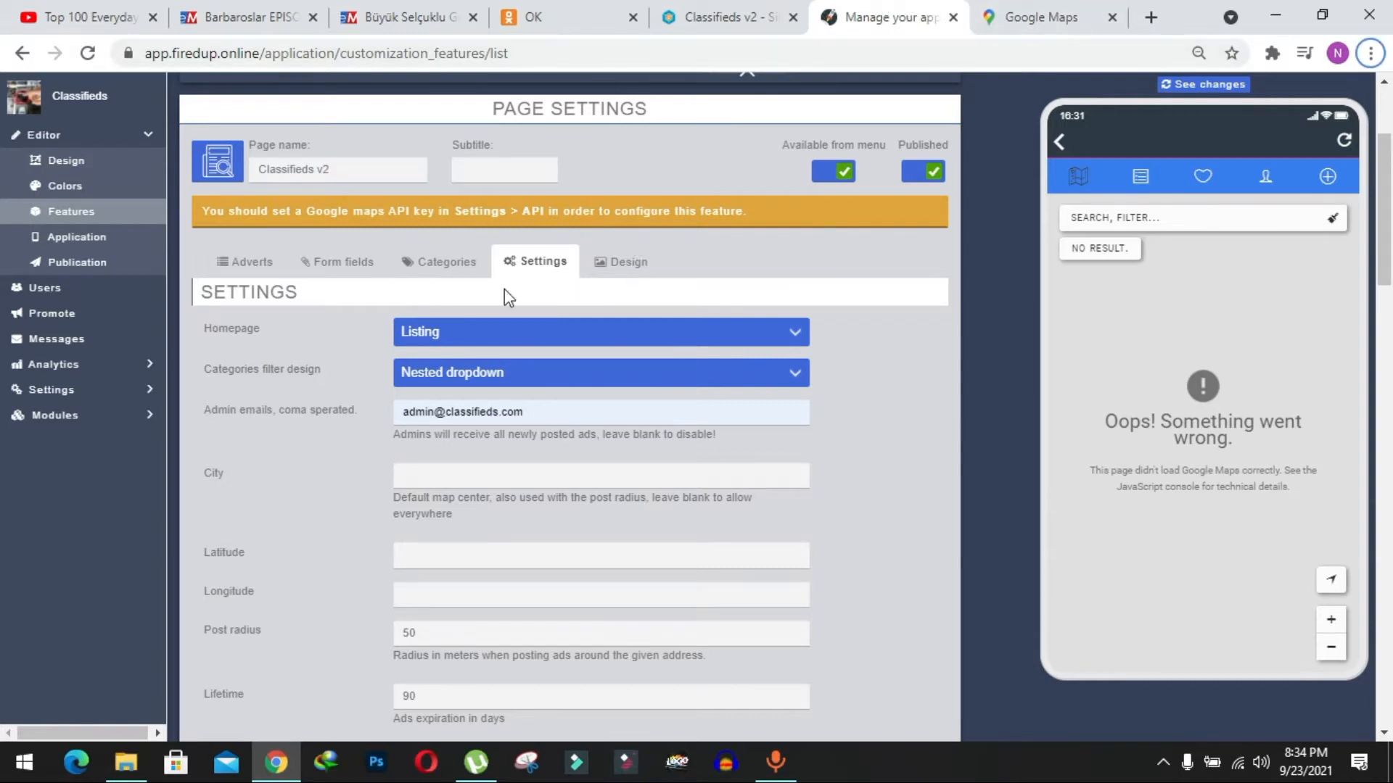
scroll(581, 286, down, 1)
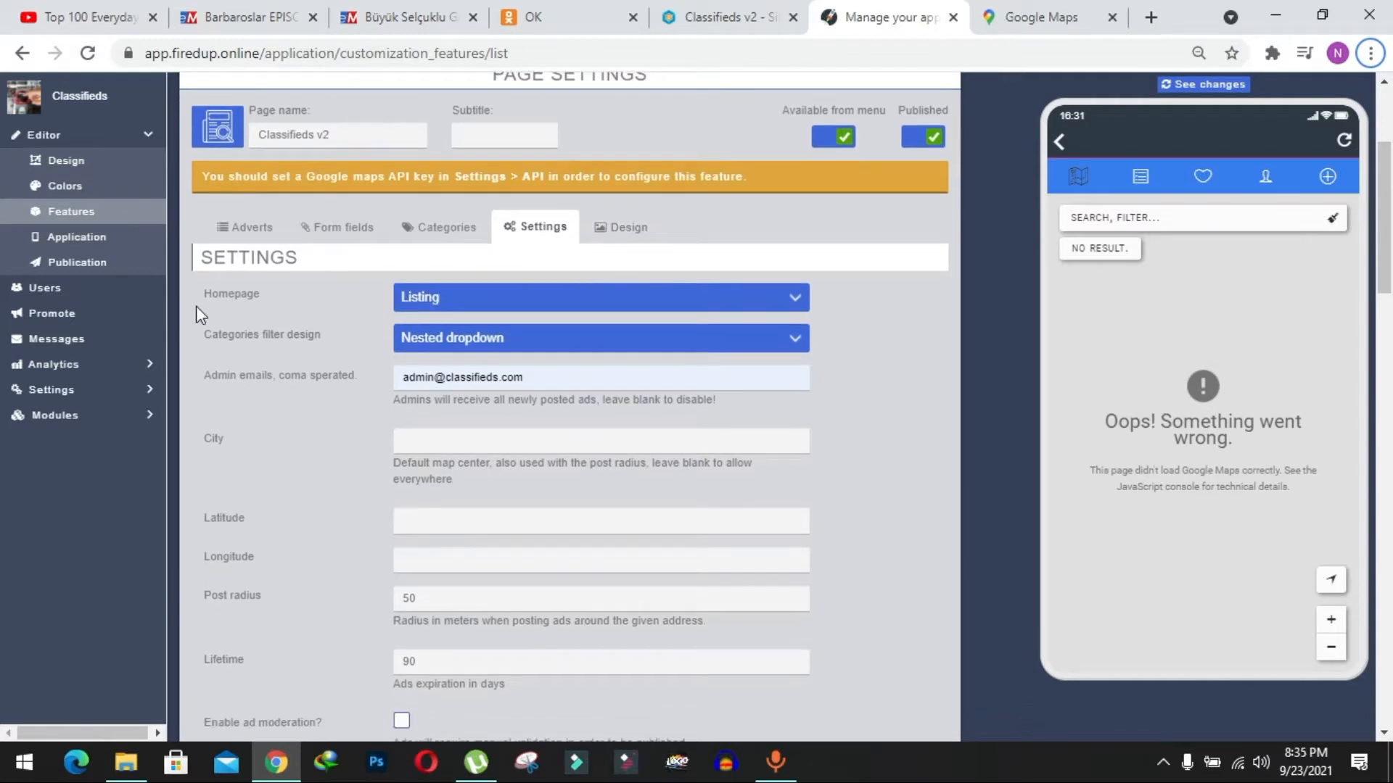
click(437, 300)
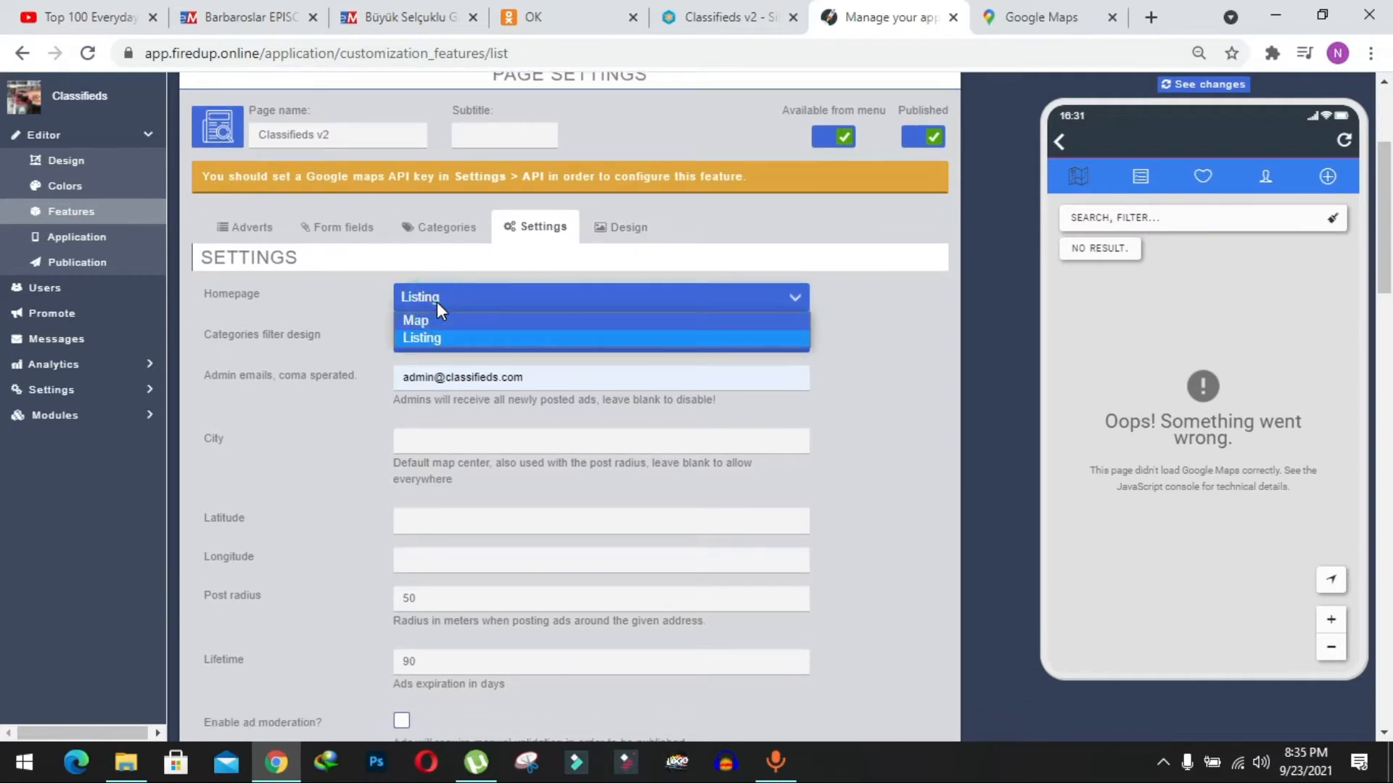
click(437, 302)
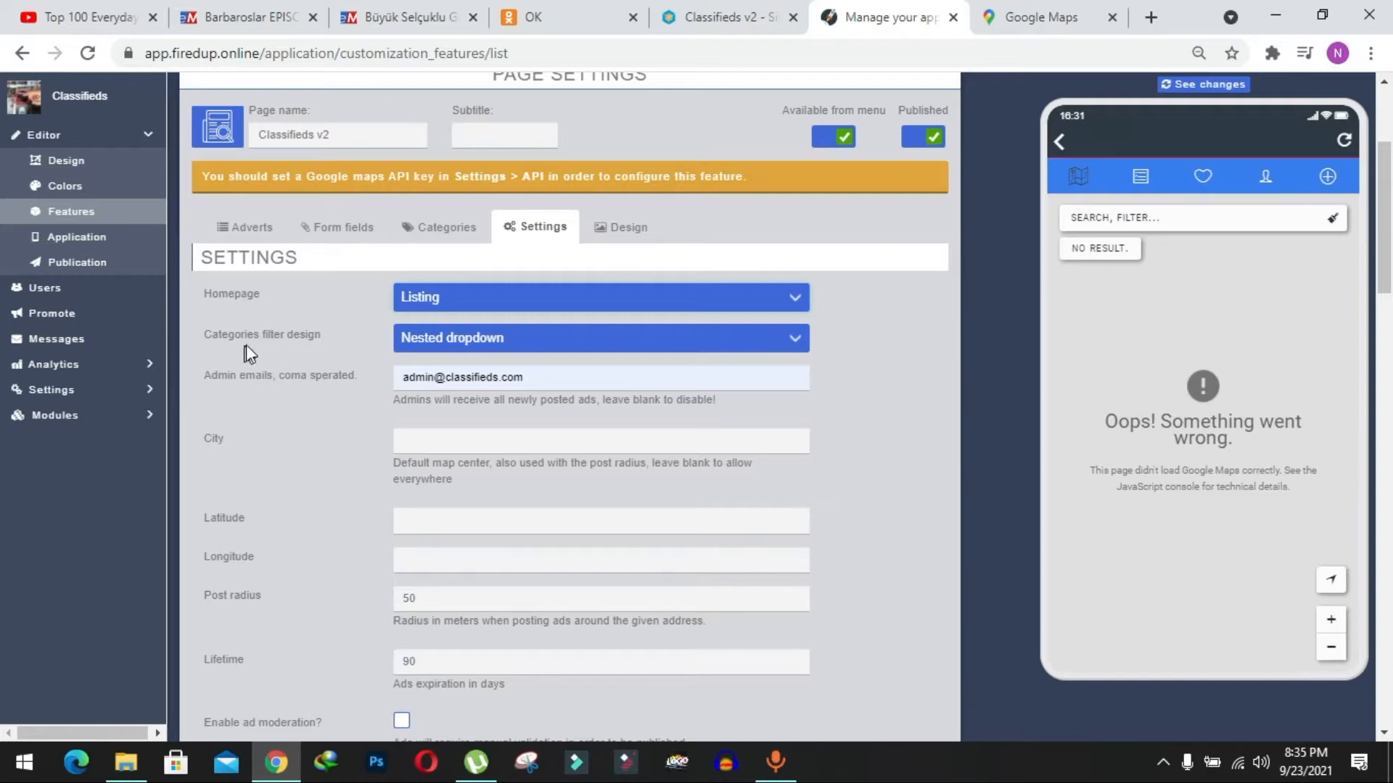
click(450, 336)
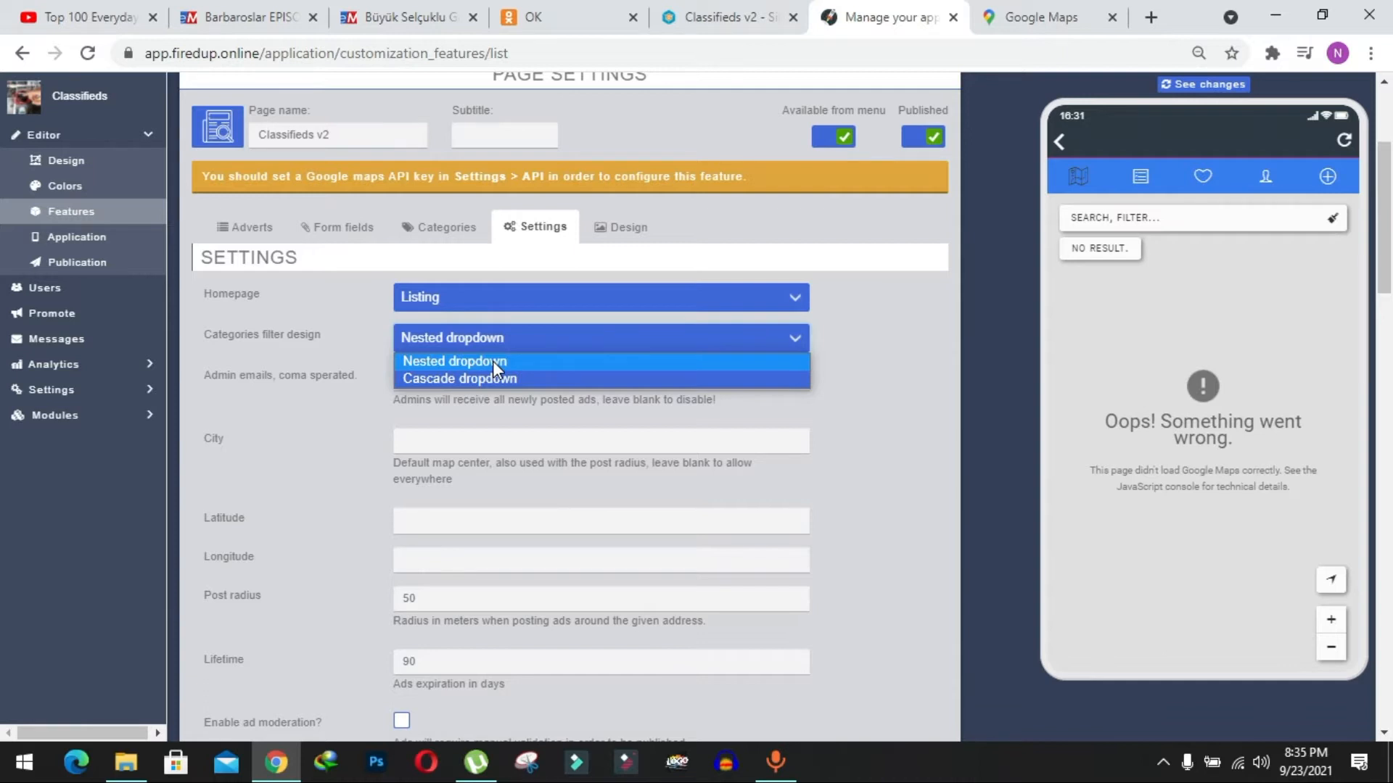
click(416, 360)
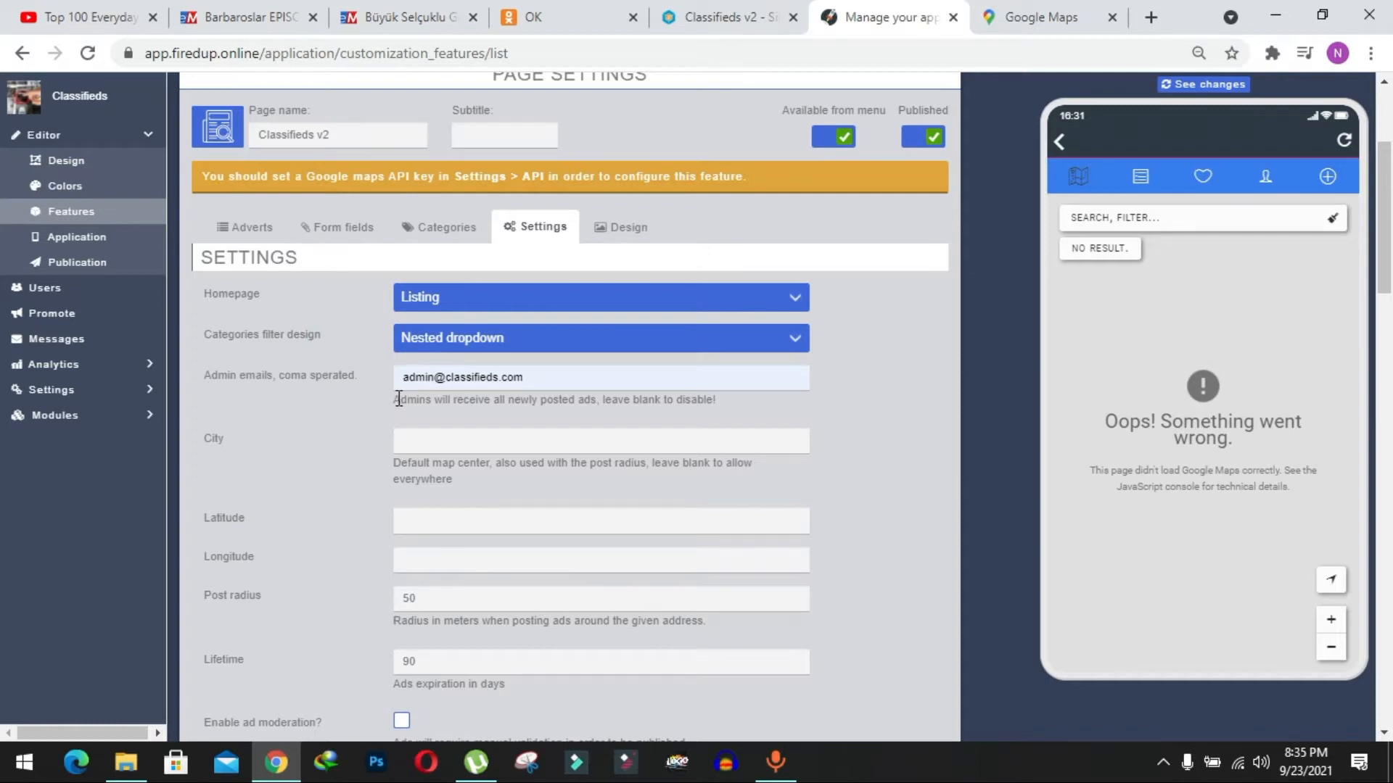
click(552, 378)
Switch to Google Maps, look up a point in Kansas near the United States label and select its coordinates.
scroll(283, 384, down, 1)
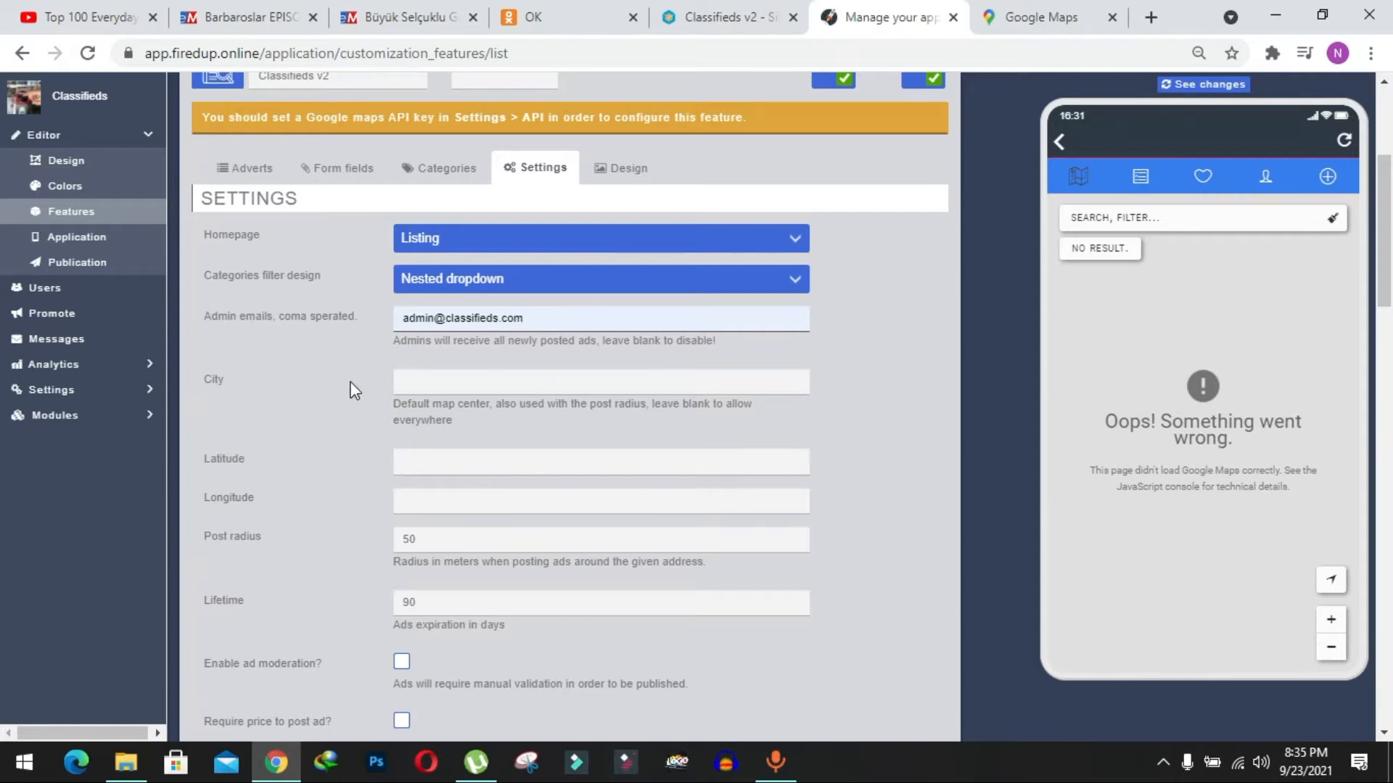
scroll(438, 383, down, 1)
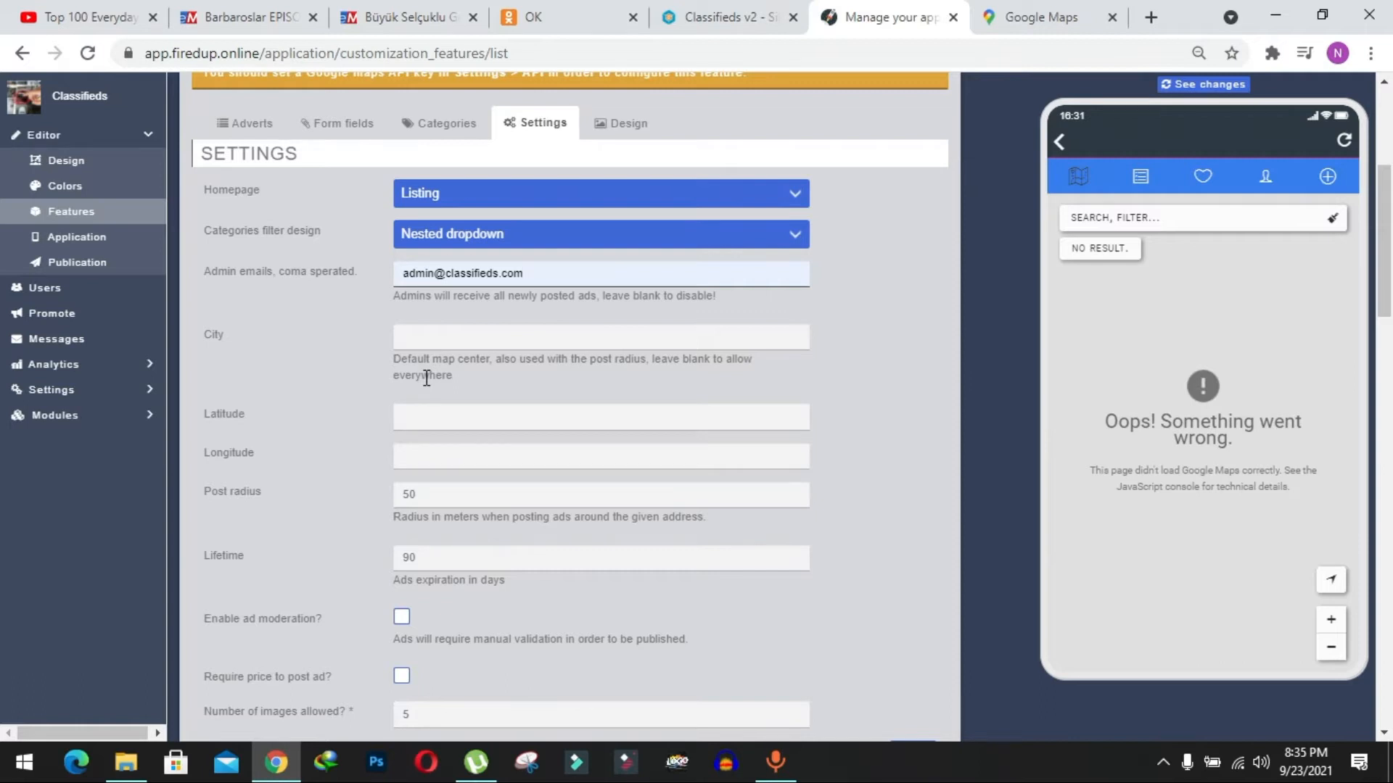
key(F10)
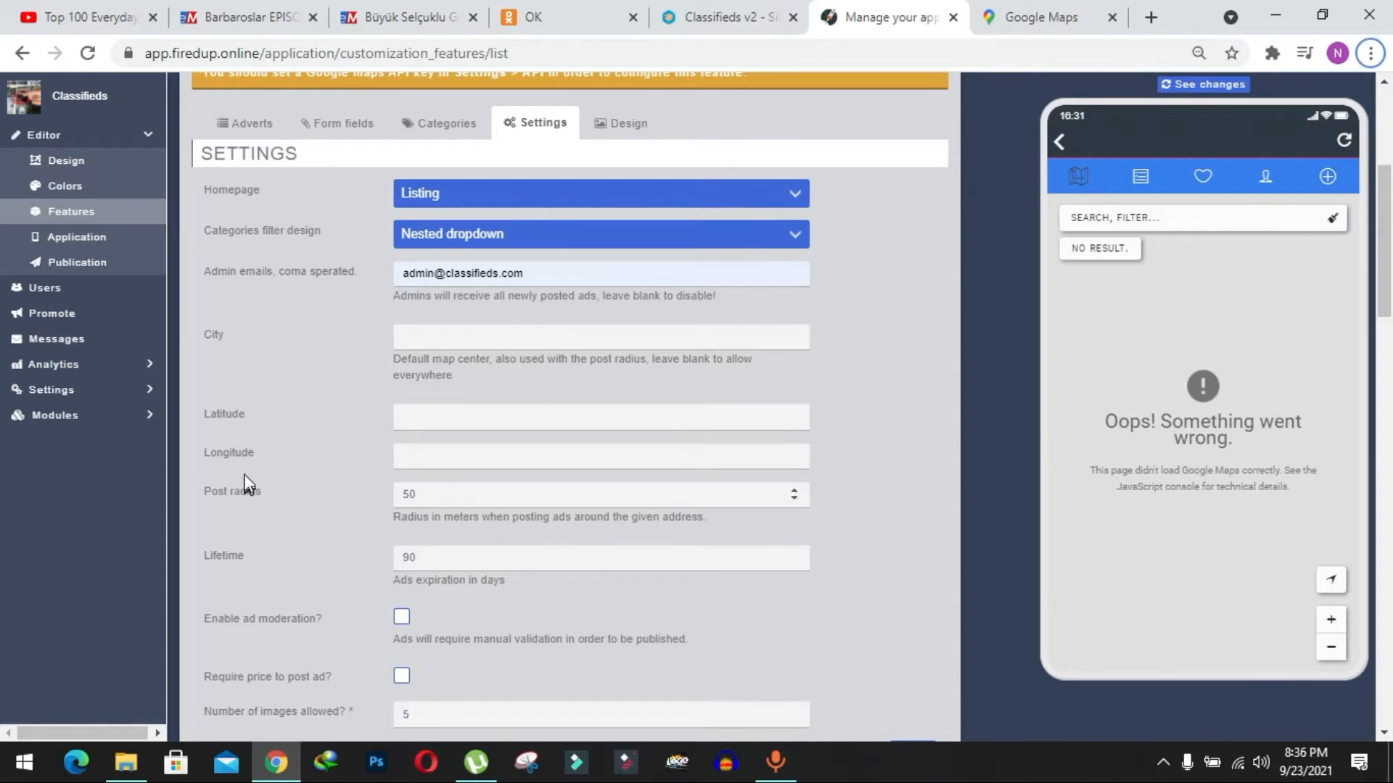
click(1039, 16)
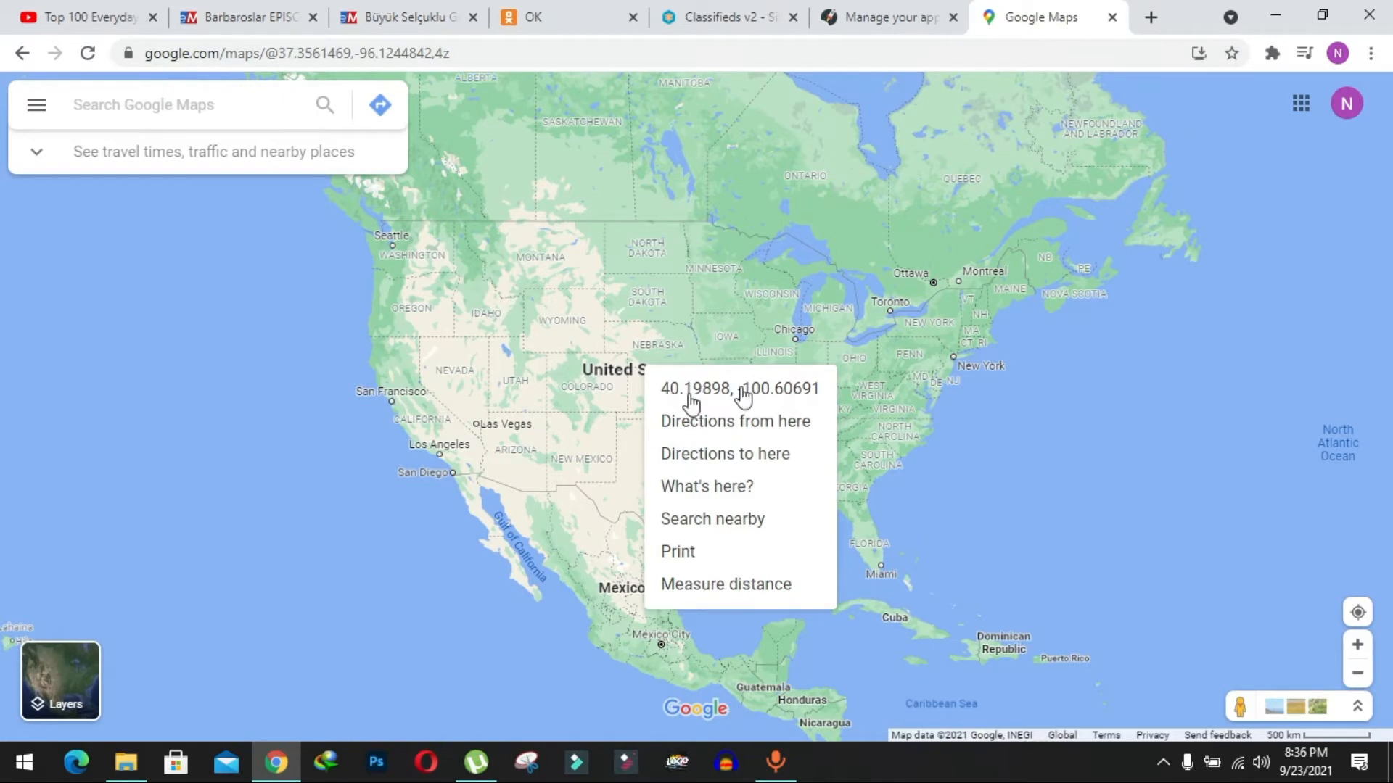
drag(625, 403, 630, 440)
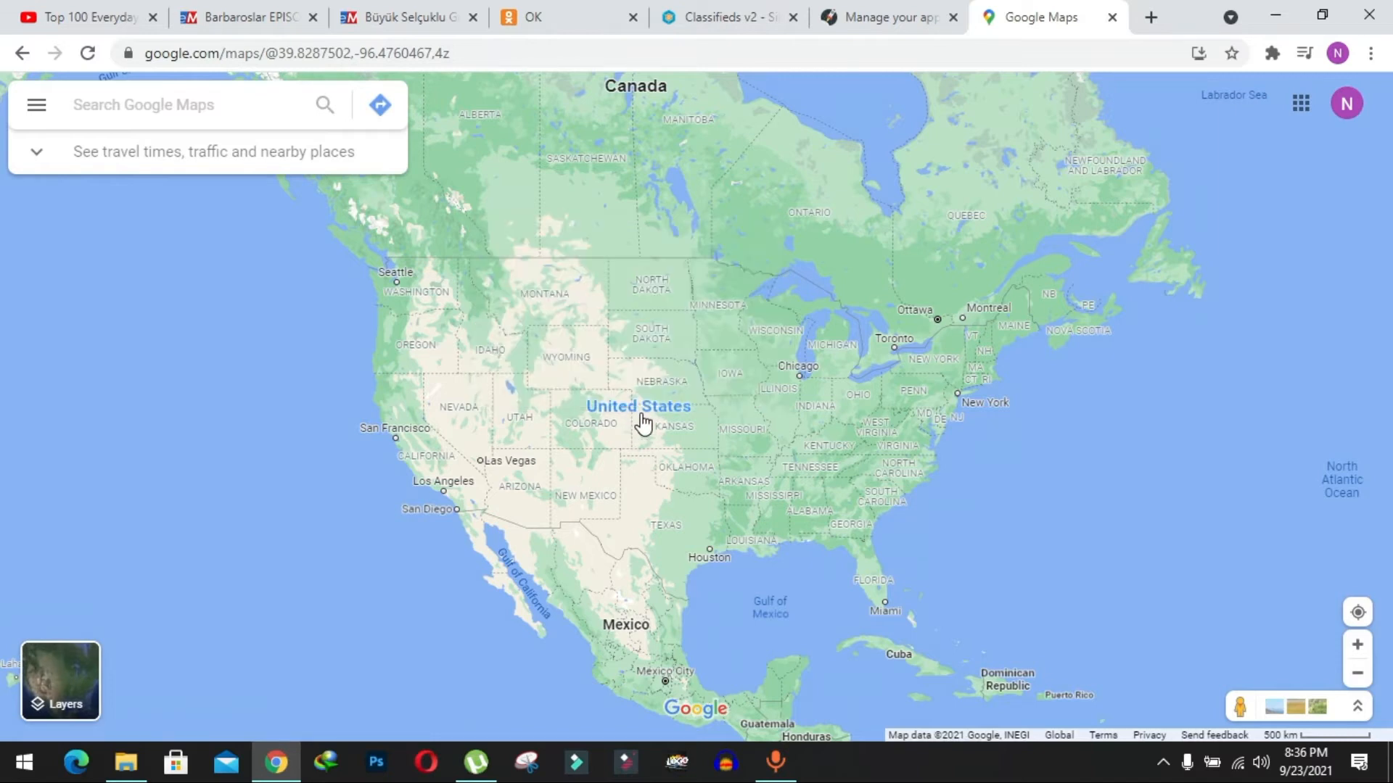
right_click(643, 424)
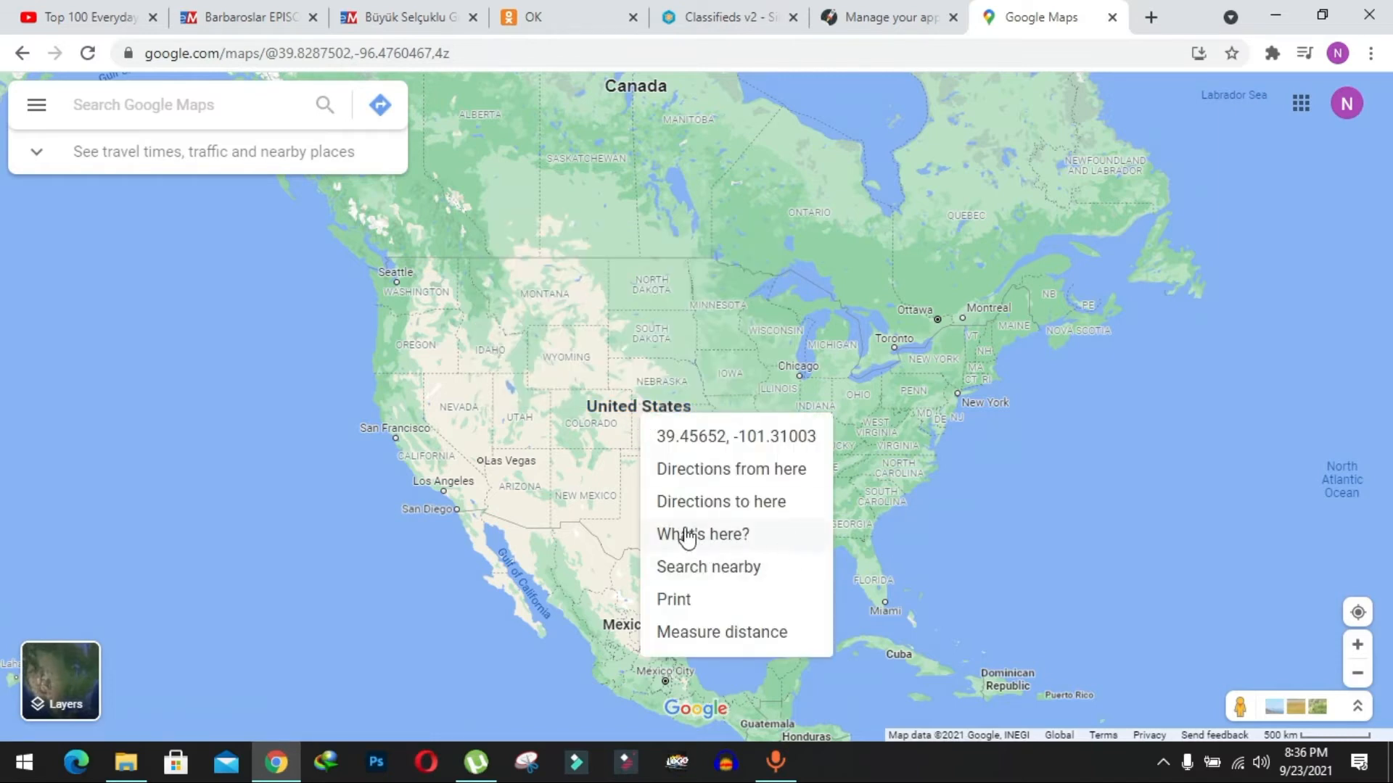
click(728, 535)
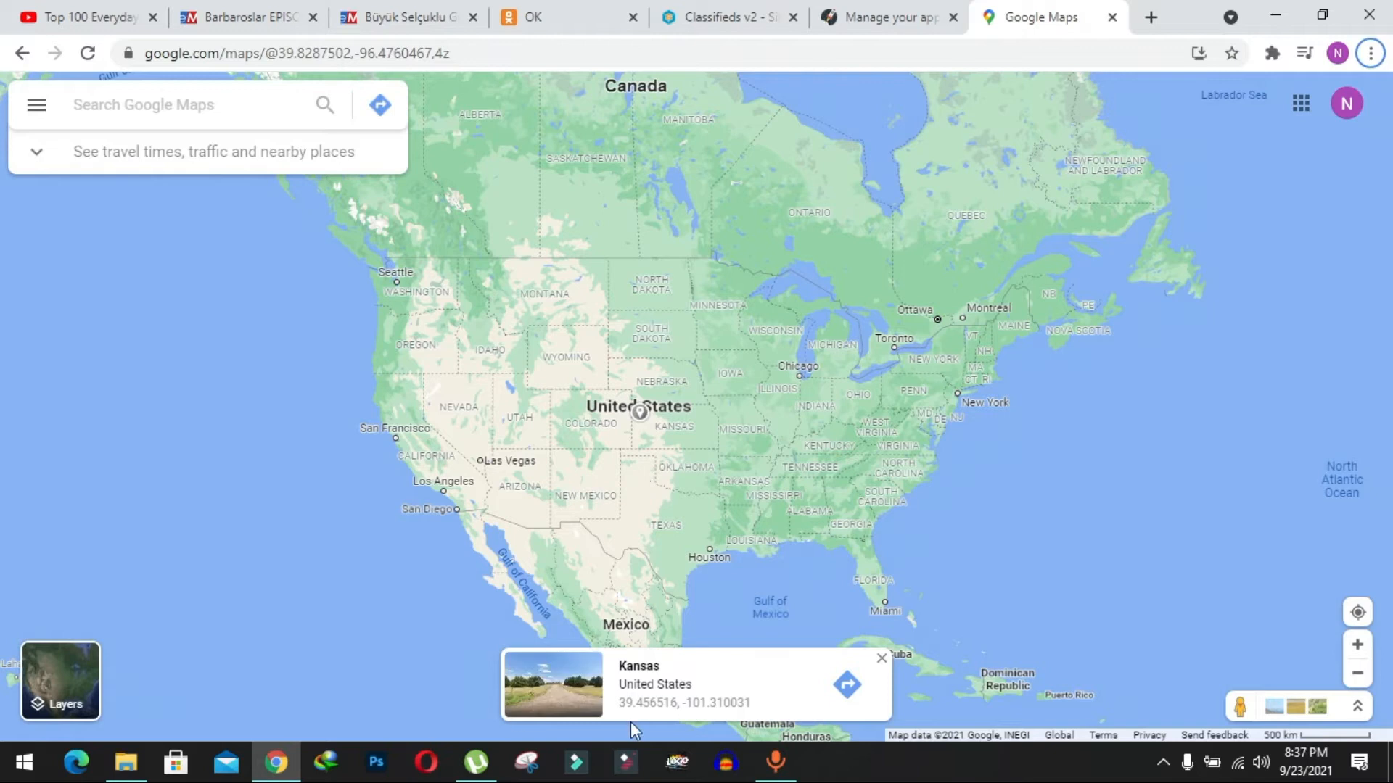
click(724, 706)
click(140, 103)
drag(140, 103, 96, 97)
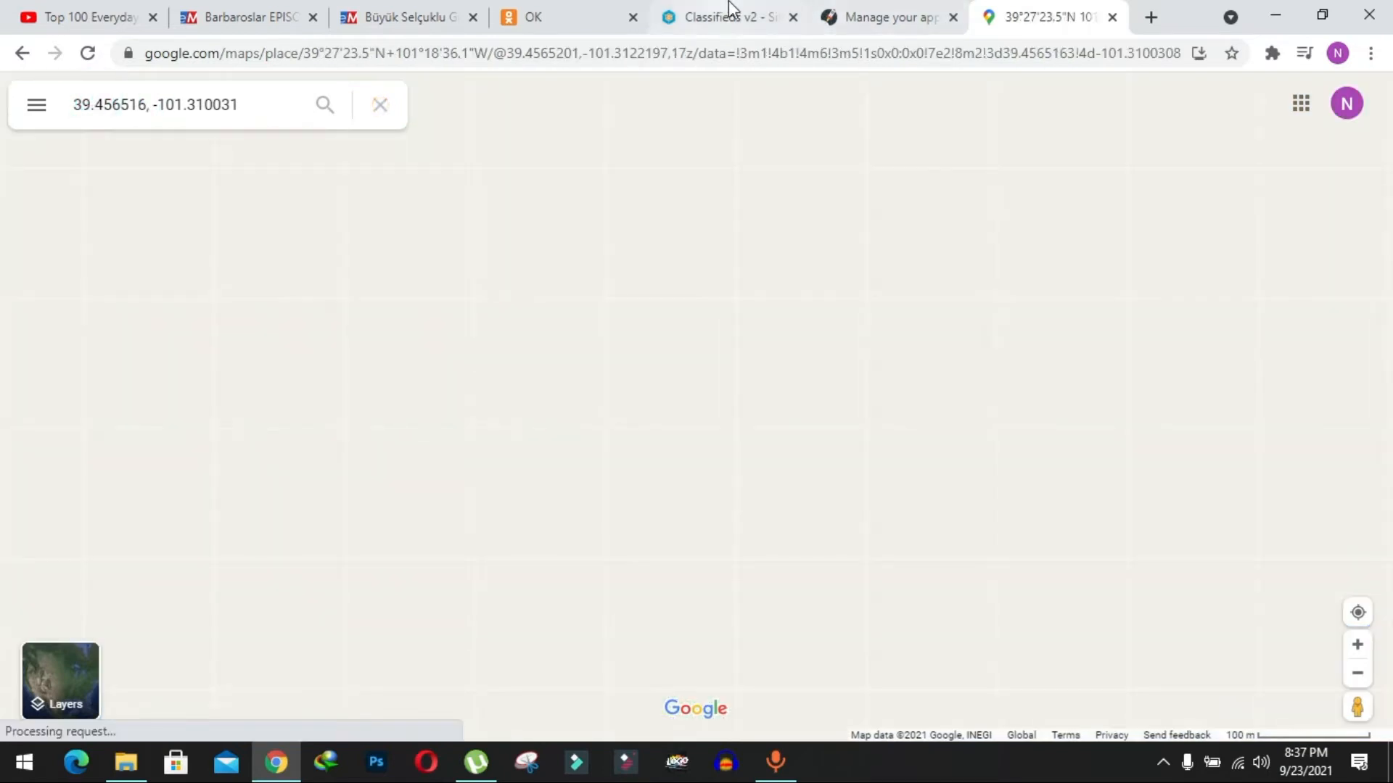
Return to the app editor and clear the ad Lifetime value in the Classifieds V2 settings.
click(835, 10)
scroll(228, 469, down, 1)
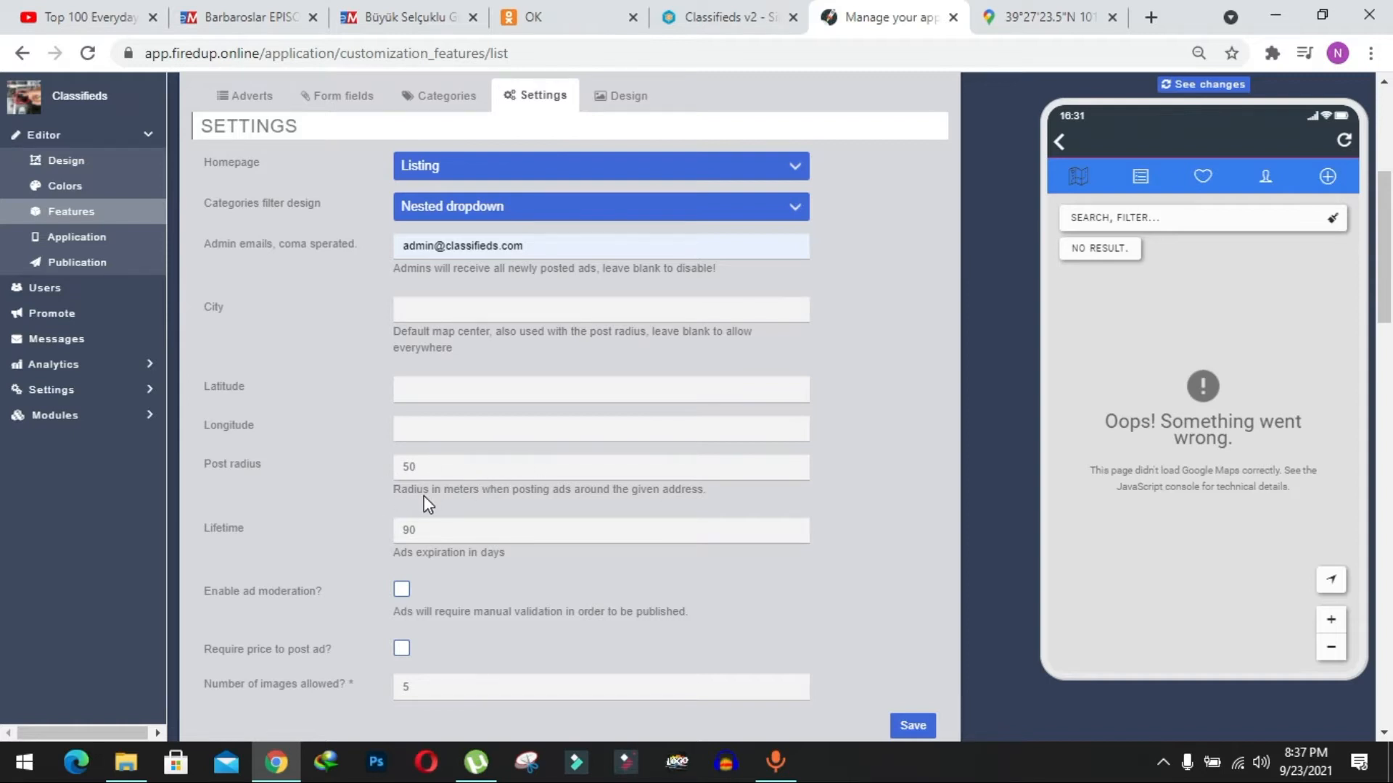
scroll(423, 495, down, 1)
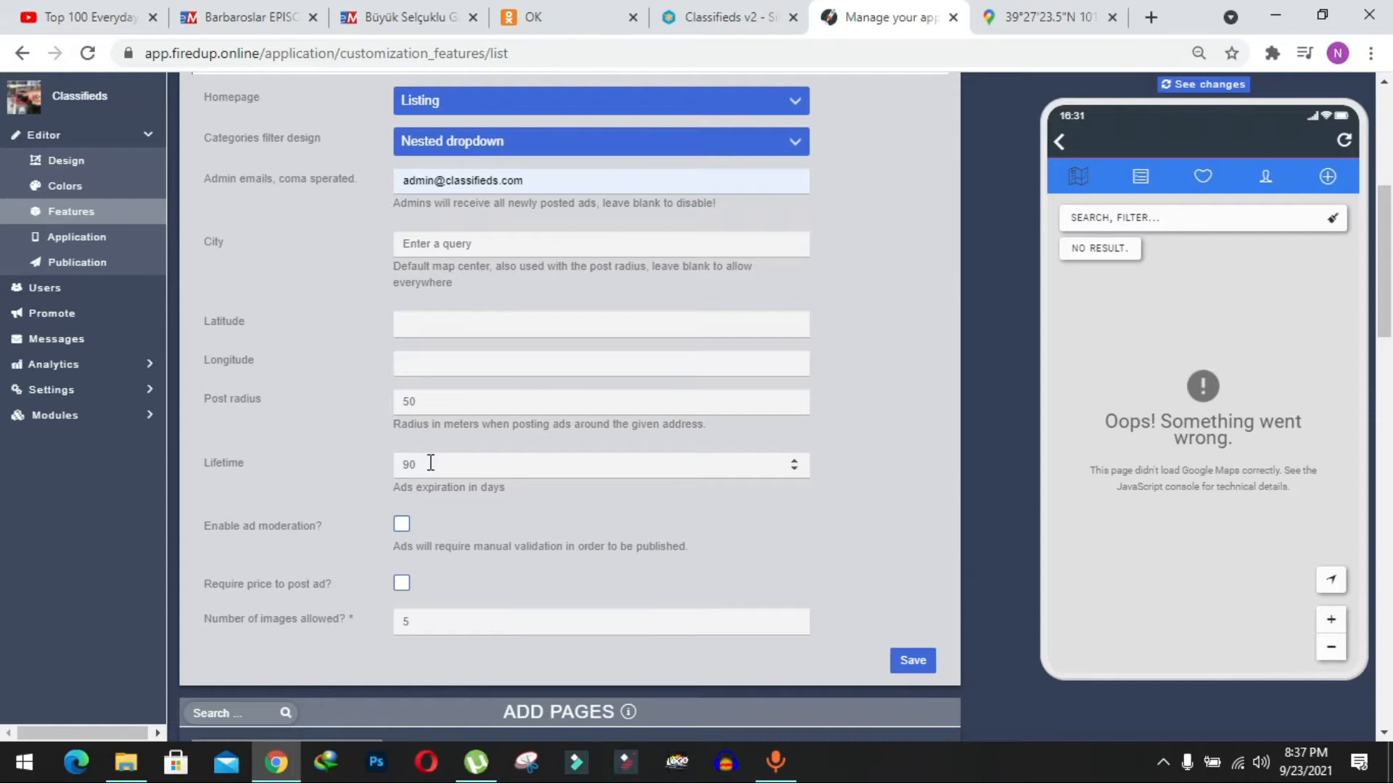
drag(430, 462, 377, 464)
key(BackSpace)
scroll(465, 504, down, 1)
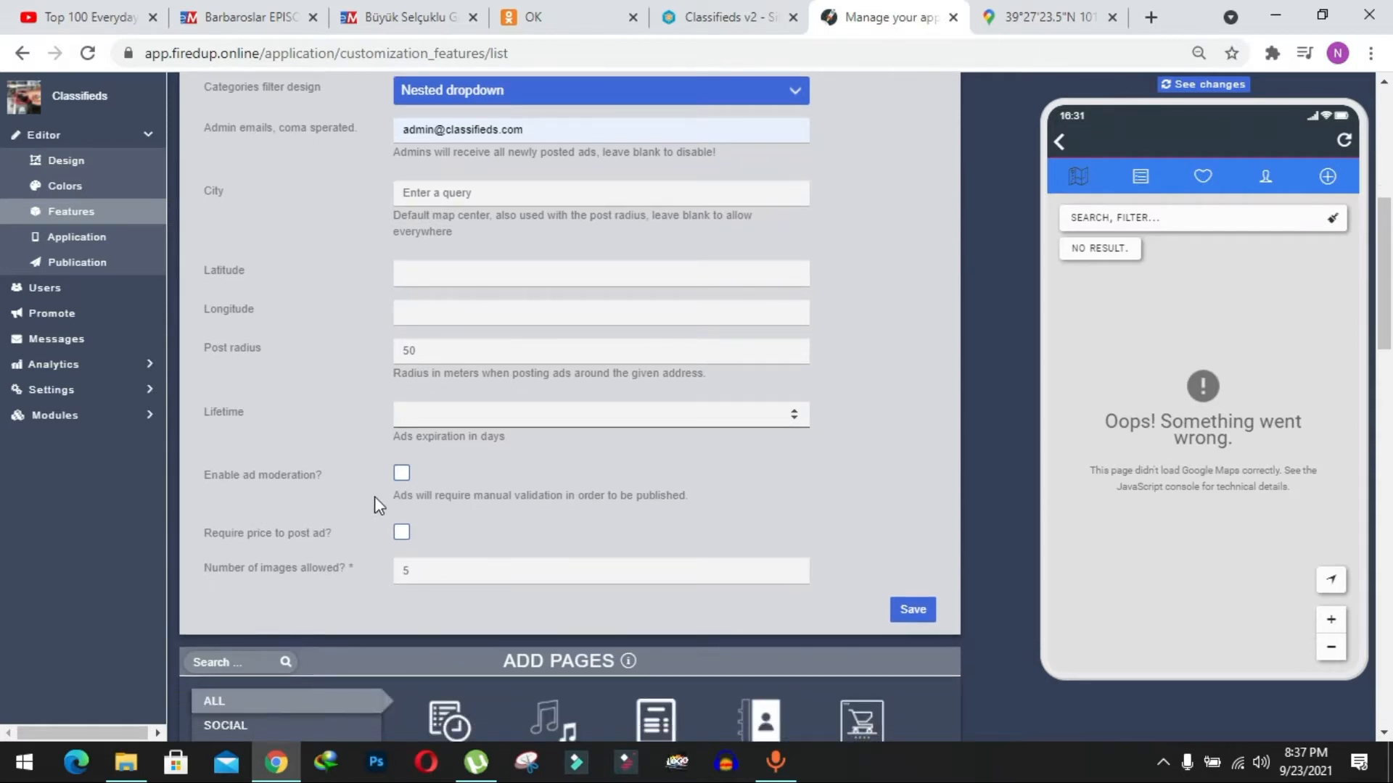
Leave ad moderation disabled, keep five images allowed per ad, and save the Classifieds V2 settings.
click(402, 473)
click(401, 472)
scroll(362, 485, down, 1)
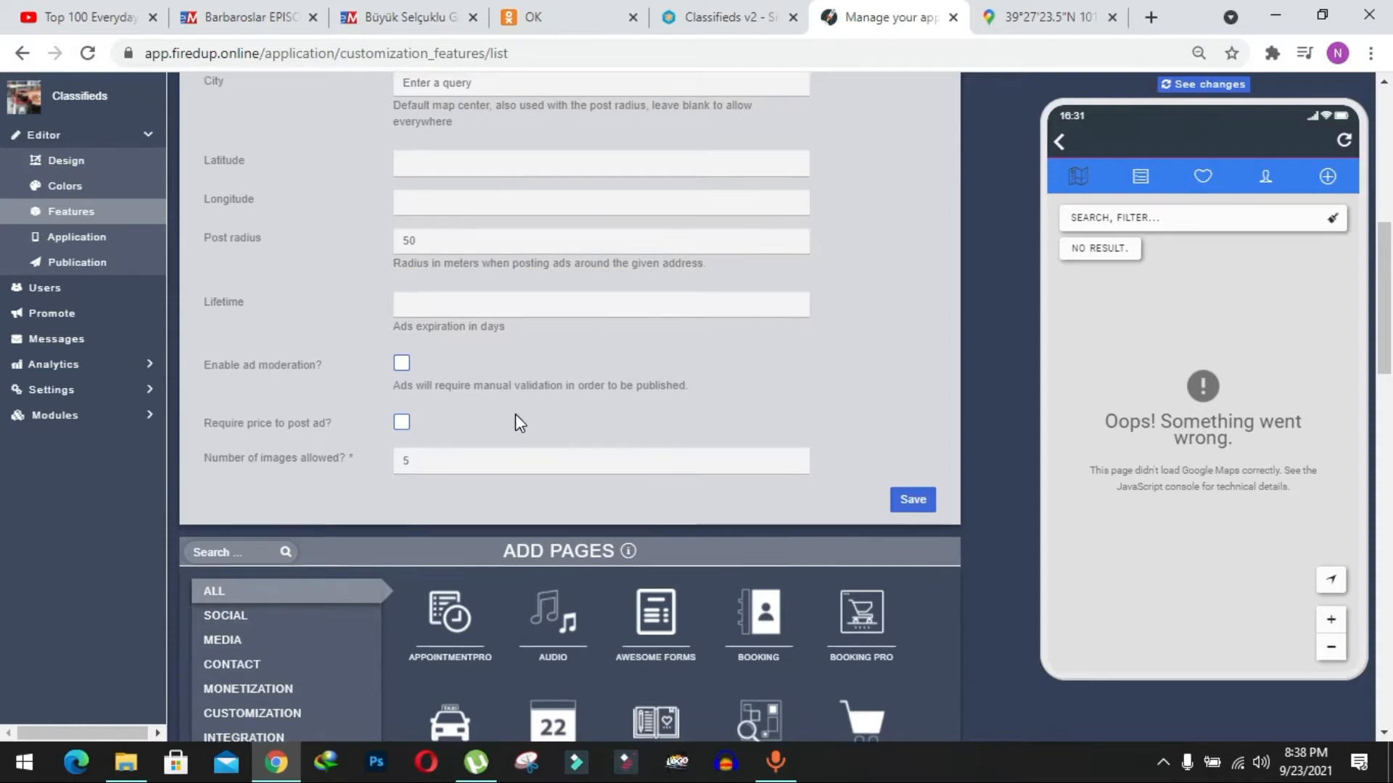
scroll(516, 420, down, 1)
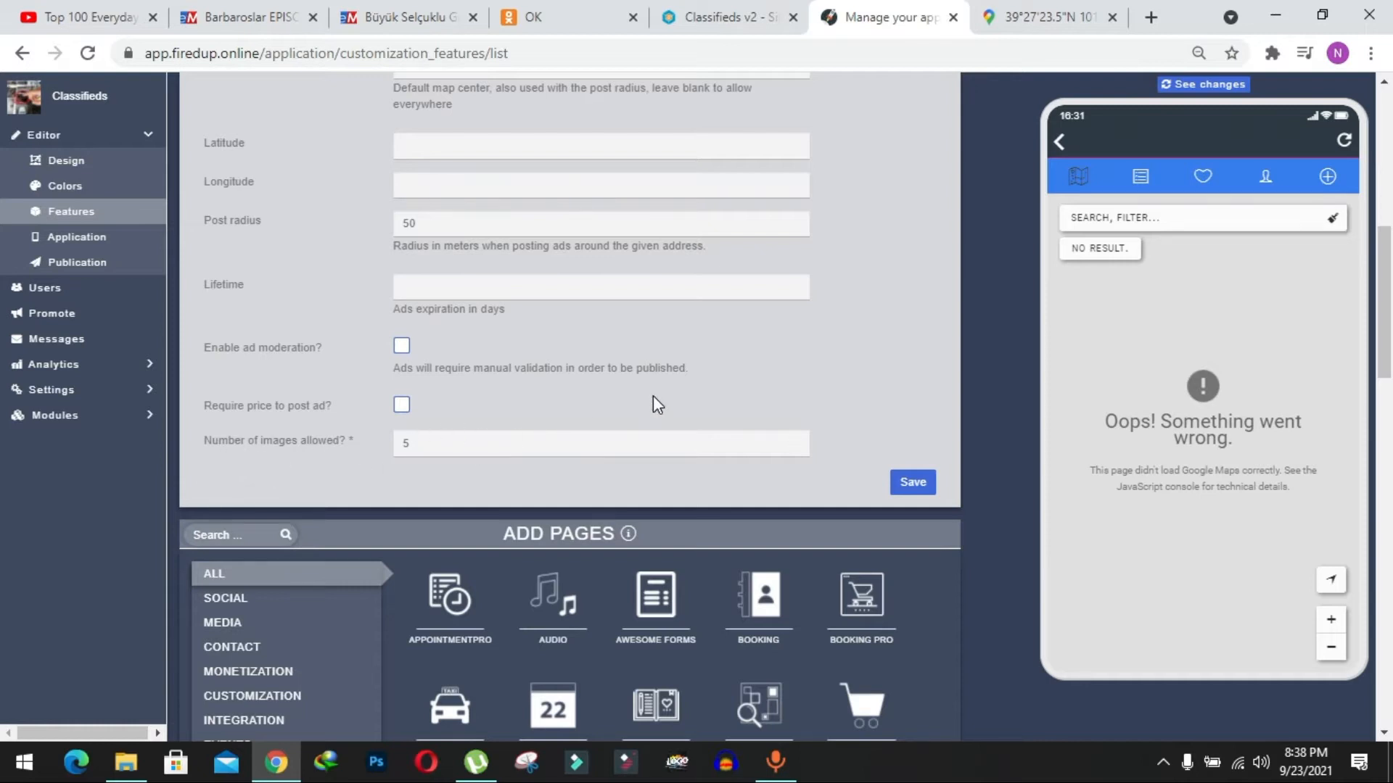
scroll(653, 394, up, 1)
scroll(793, 438, up, 1)
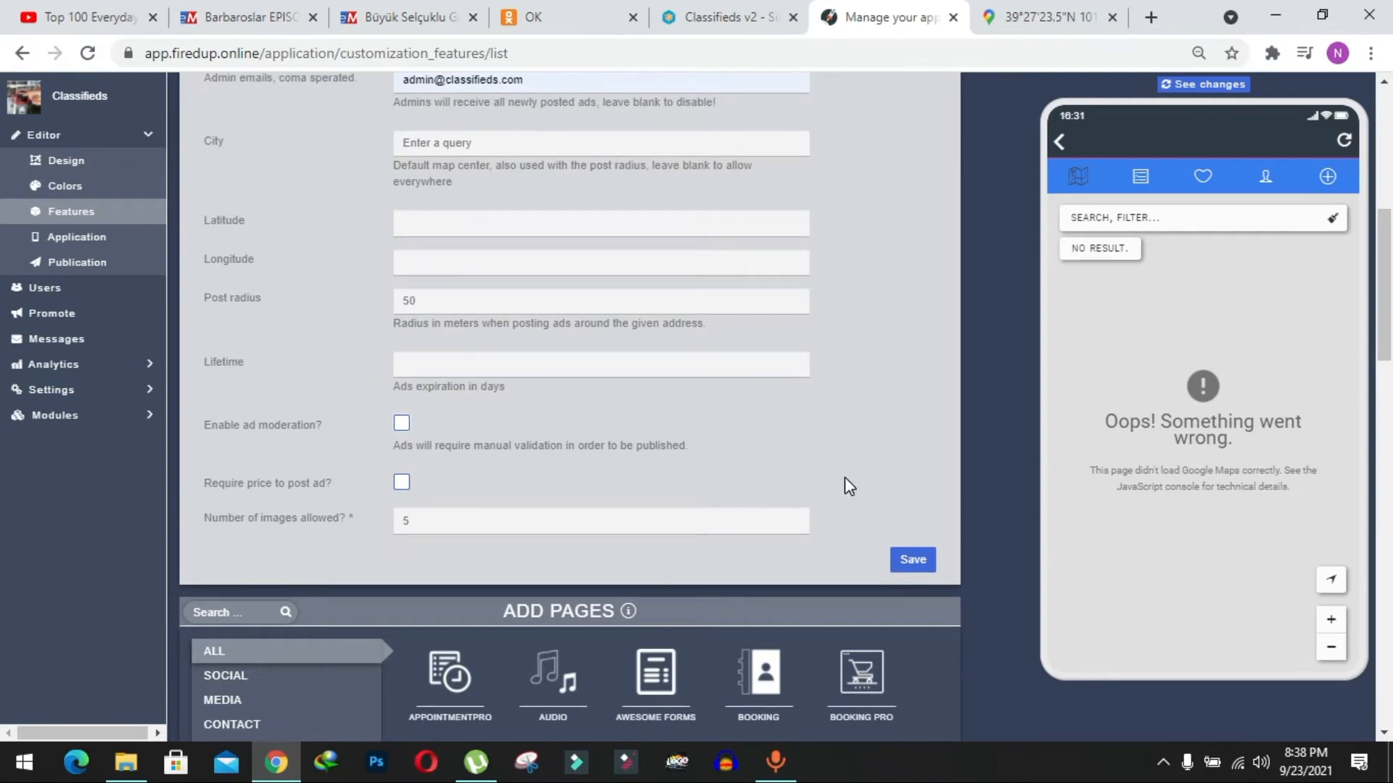
click(911, 559)
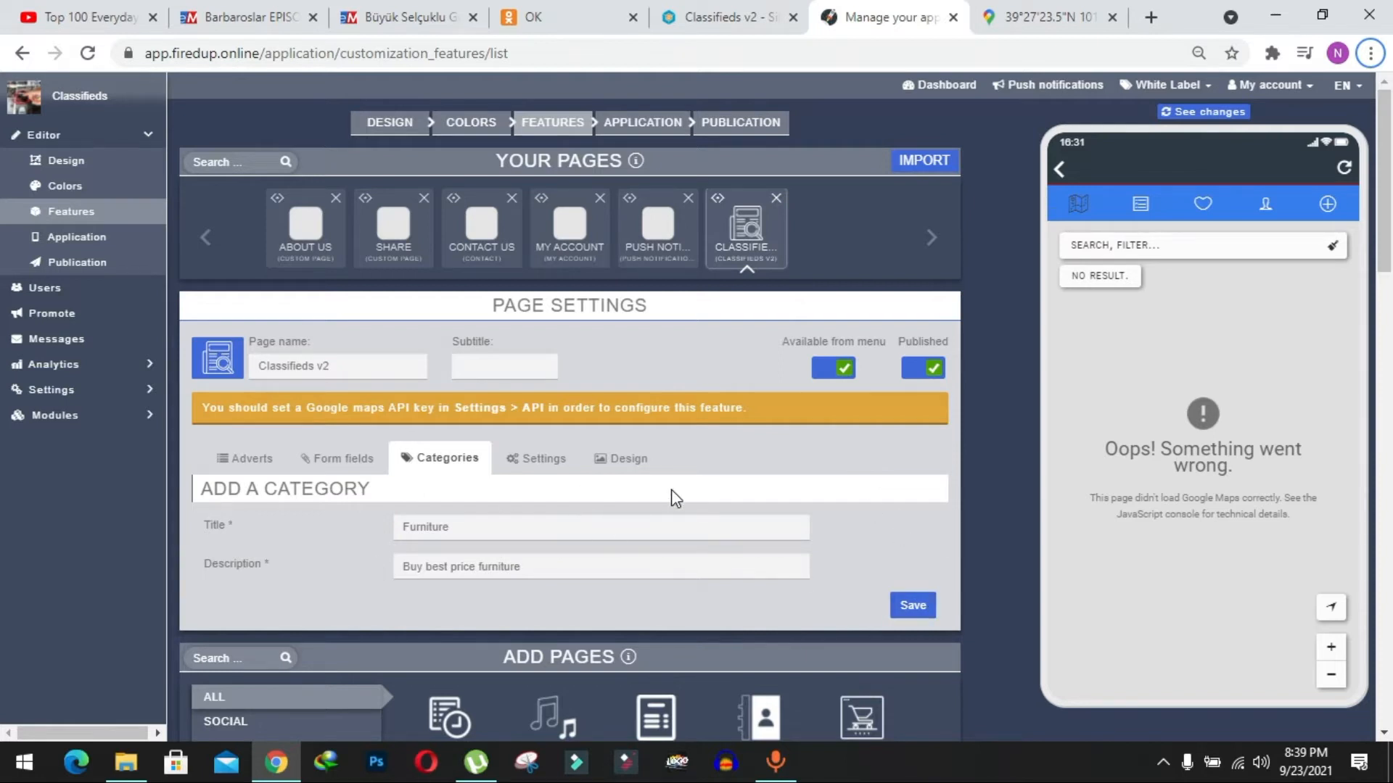
Save a new category titled Furniture with the description "Buy best price furniture".
click(912, 605)
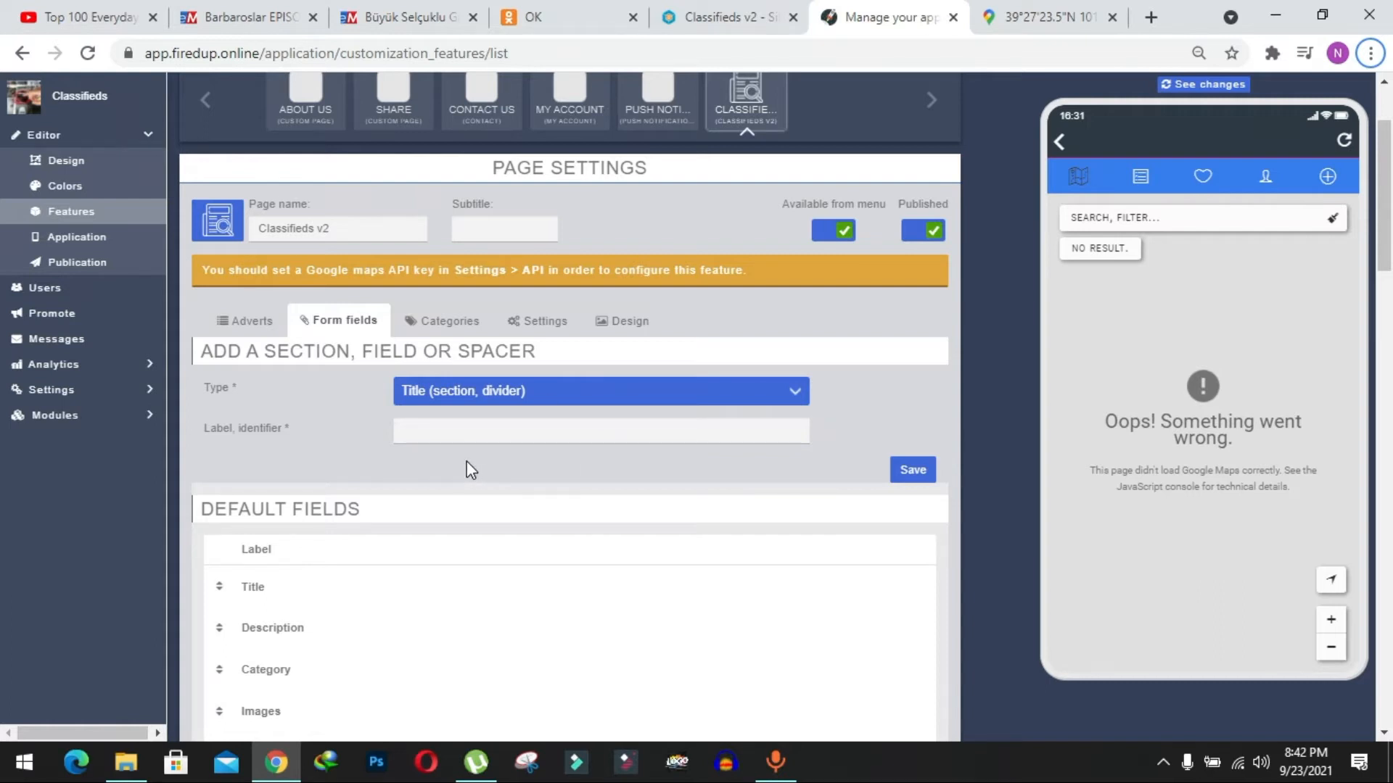
Add a Title (section, divider) form field labelled "Shipping and Delivery" and save it.
scroll(467, 470, down, 2)
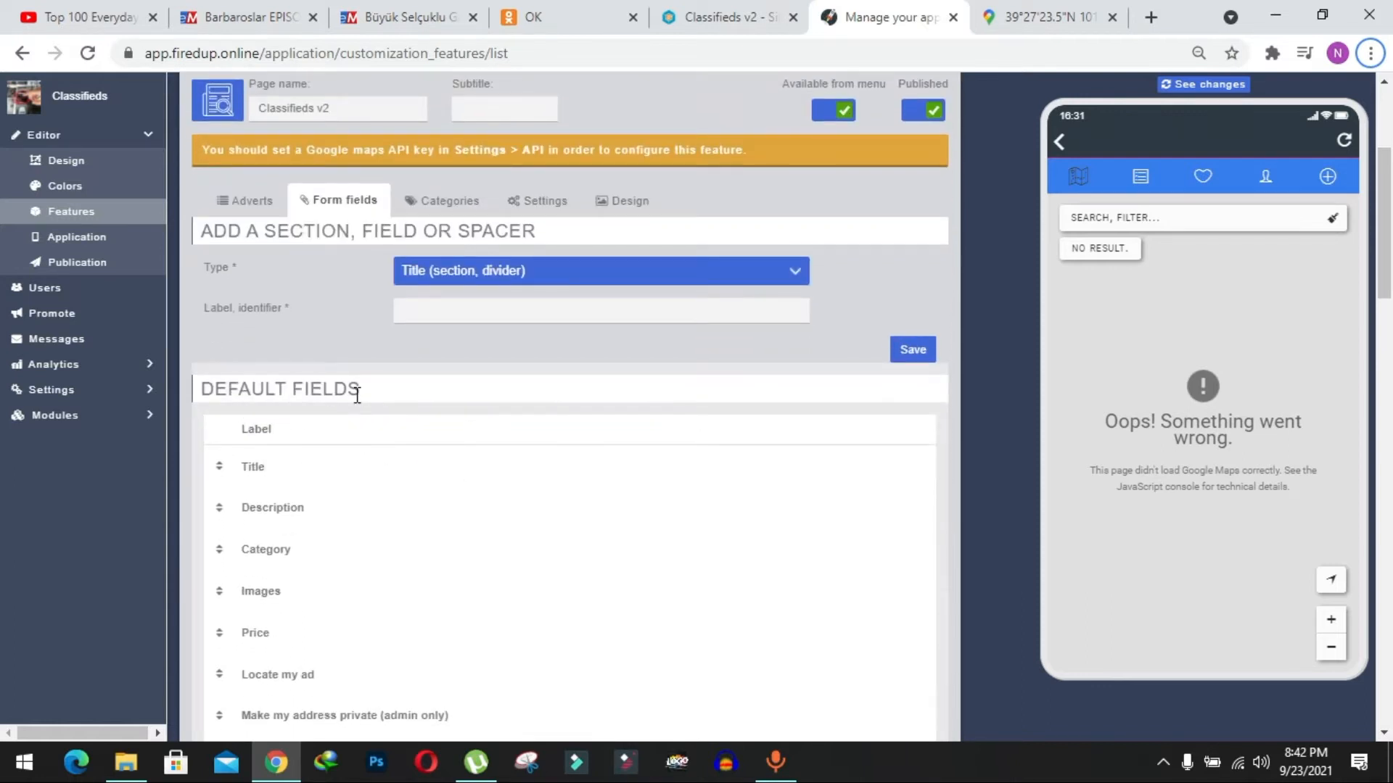
scroll(357, 395, down, 1)
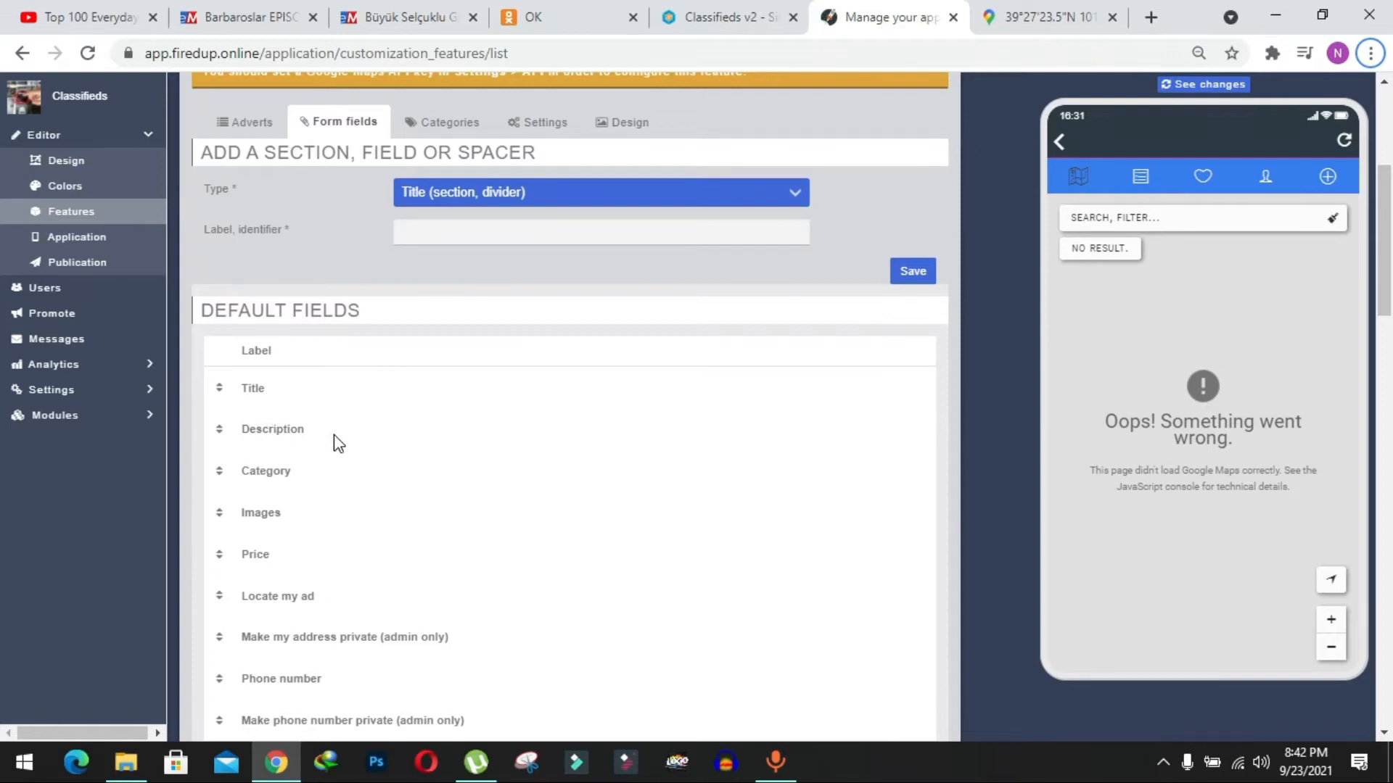
scroll(334, 434, down, 1)
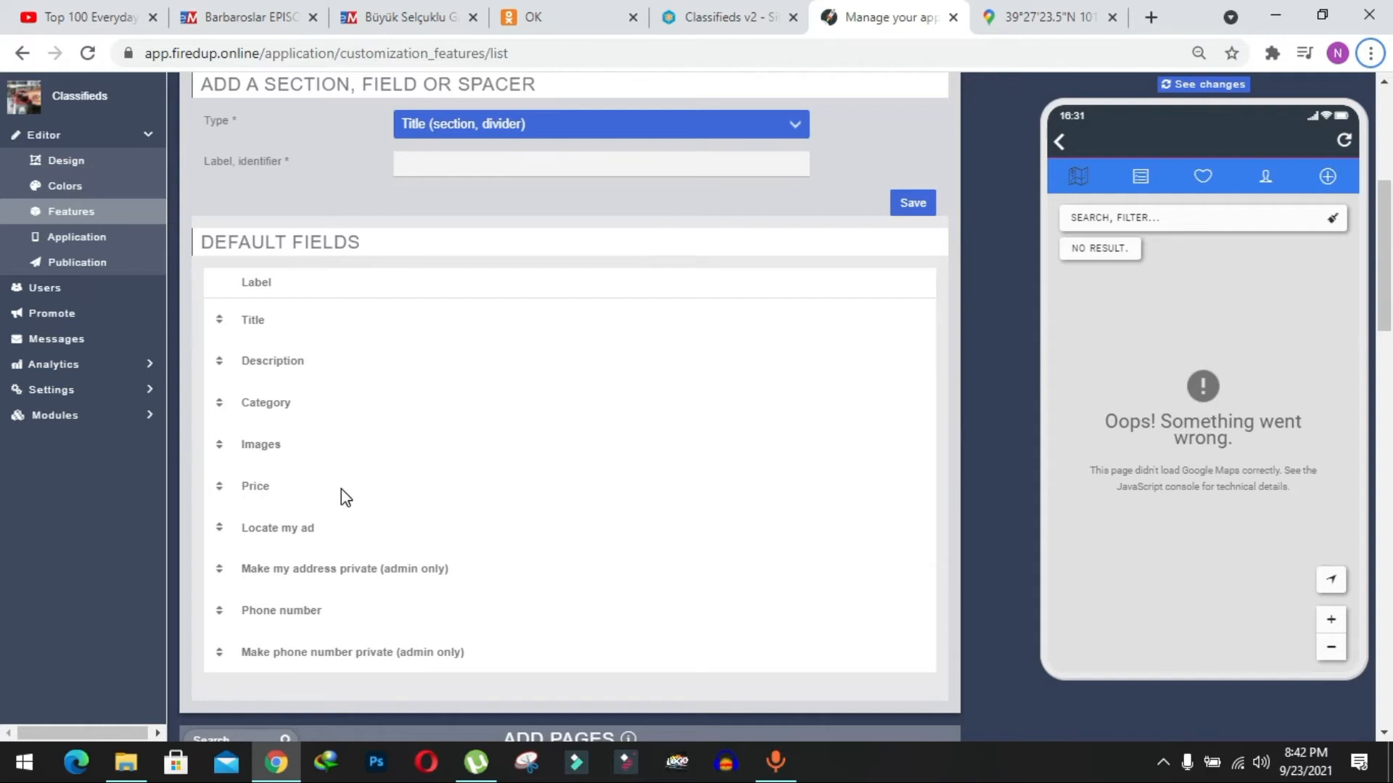
scroll(341, 489, up, 2)
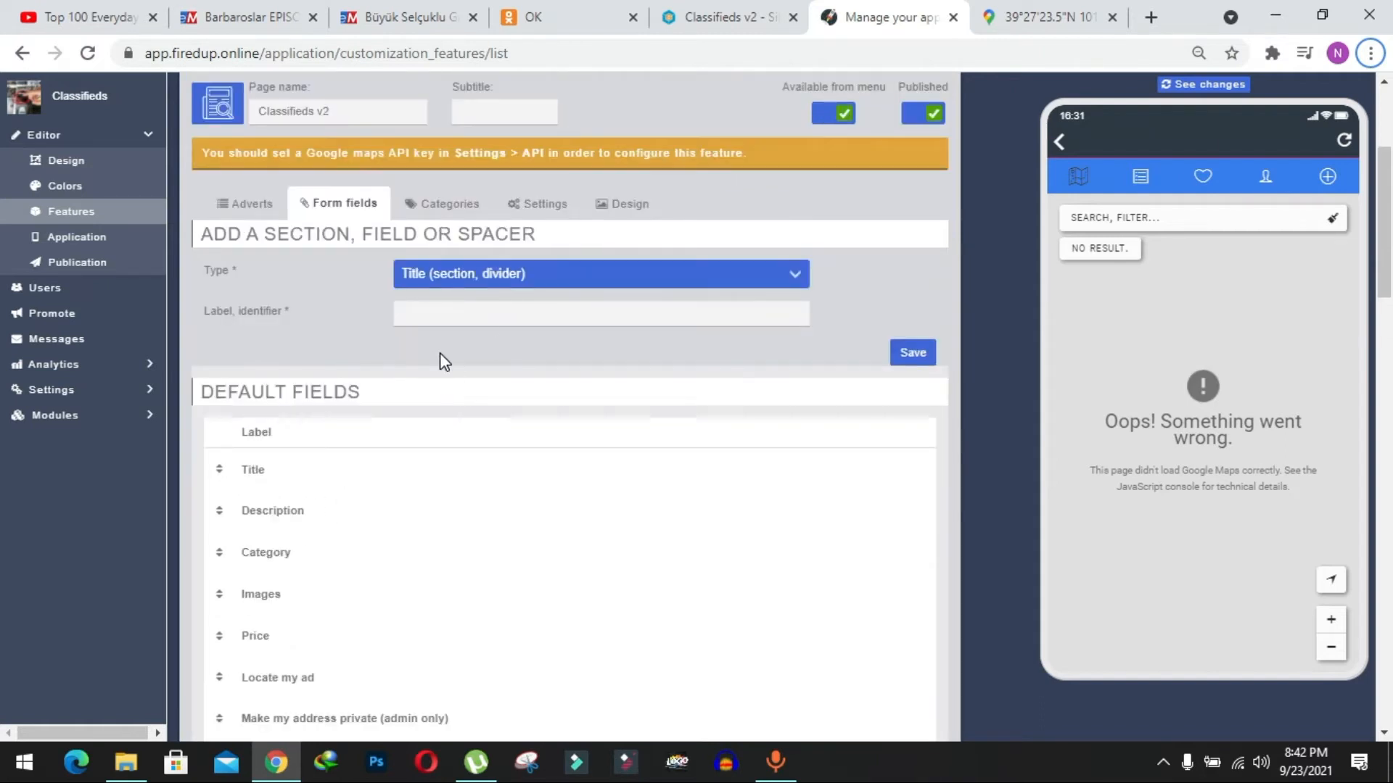
click(439, 276)
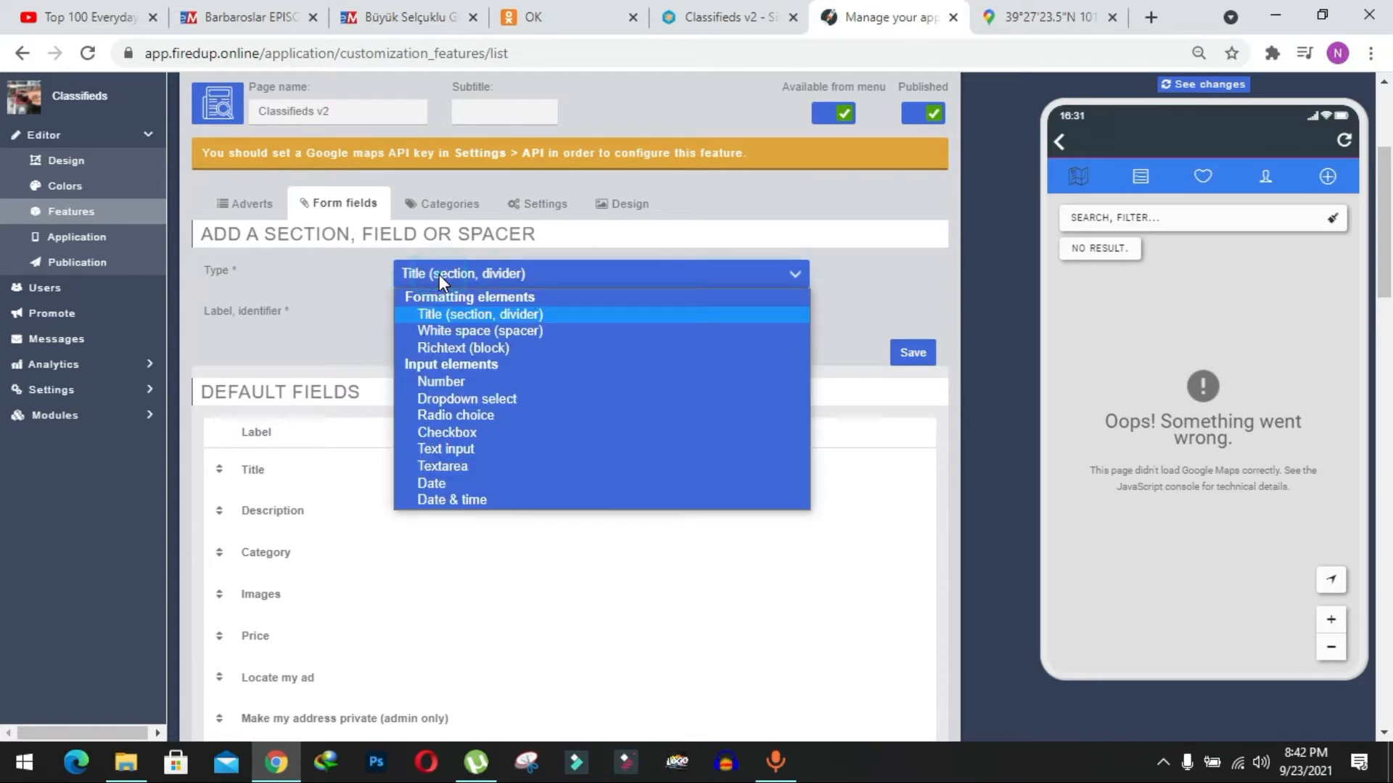
click(467, 314)
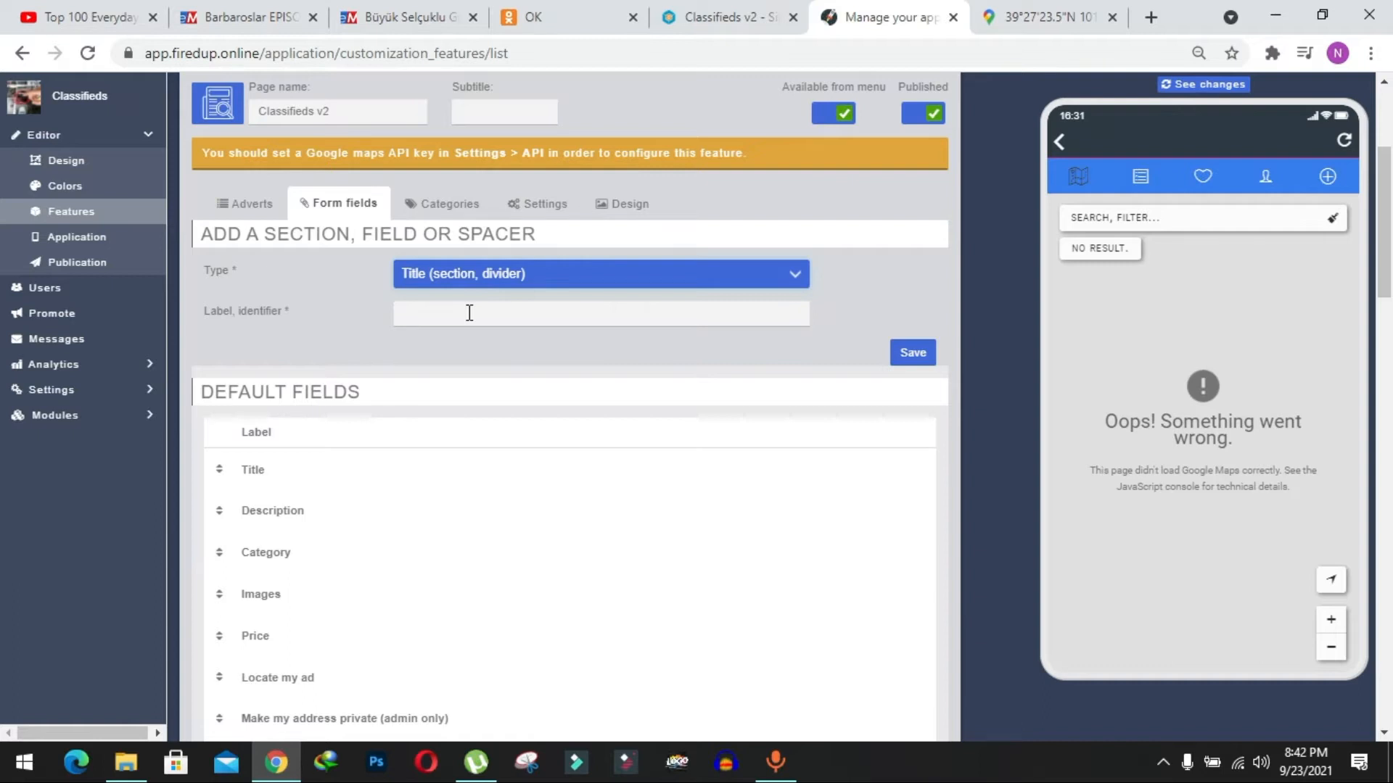
text(Shipping and Delivery)
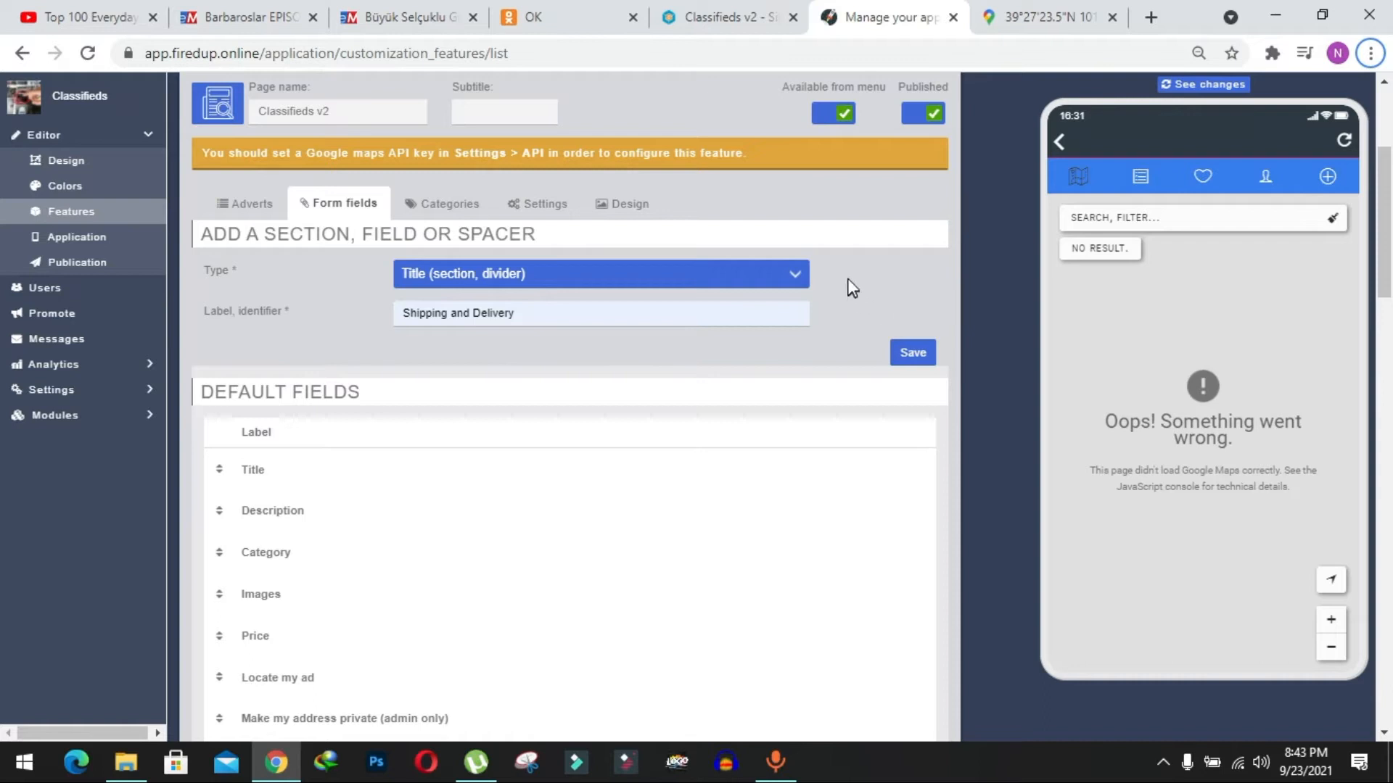
click(917, 358)
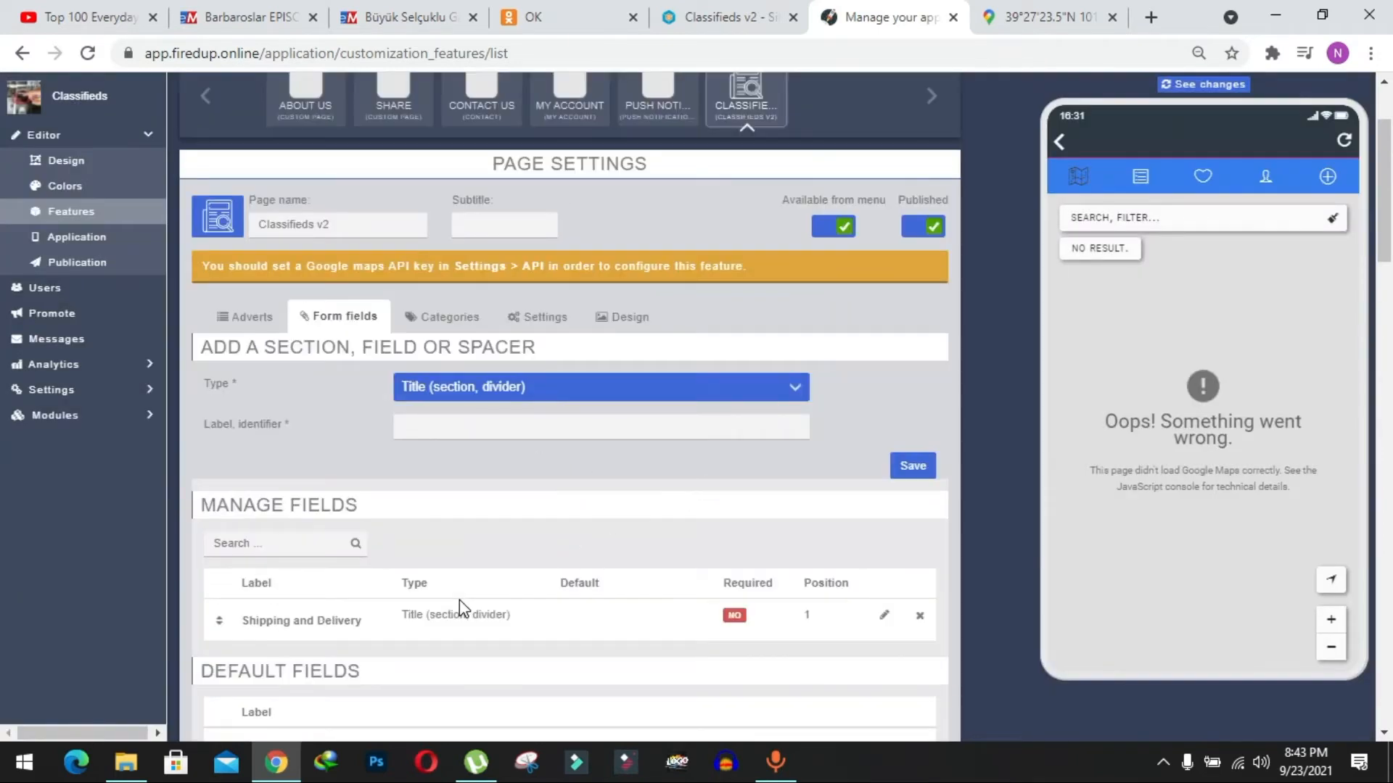
Add a Checkbox form field labelled "Available for Delivery" without a default value and save it.
scroll(468, 596, down, 1)
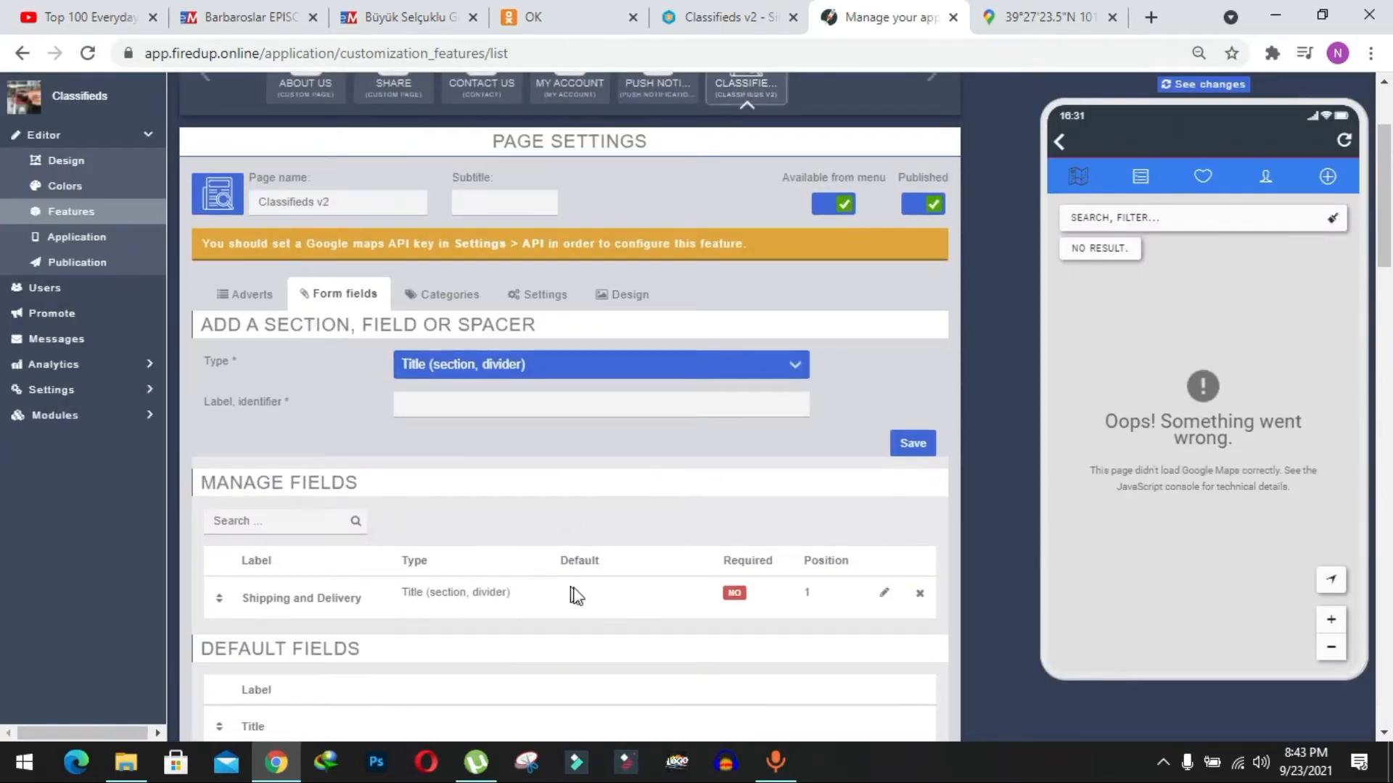
click(537, 365)
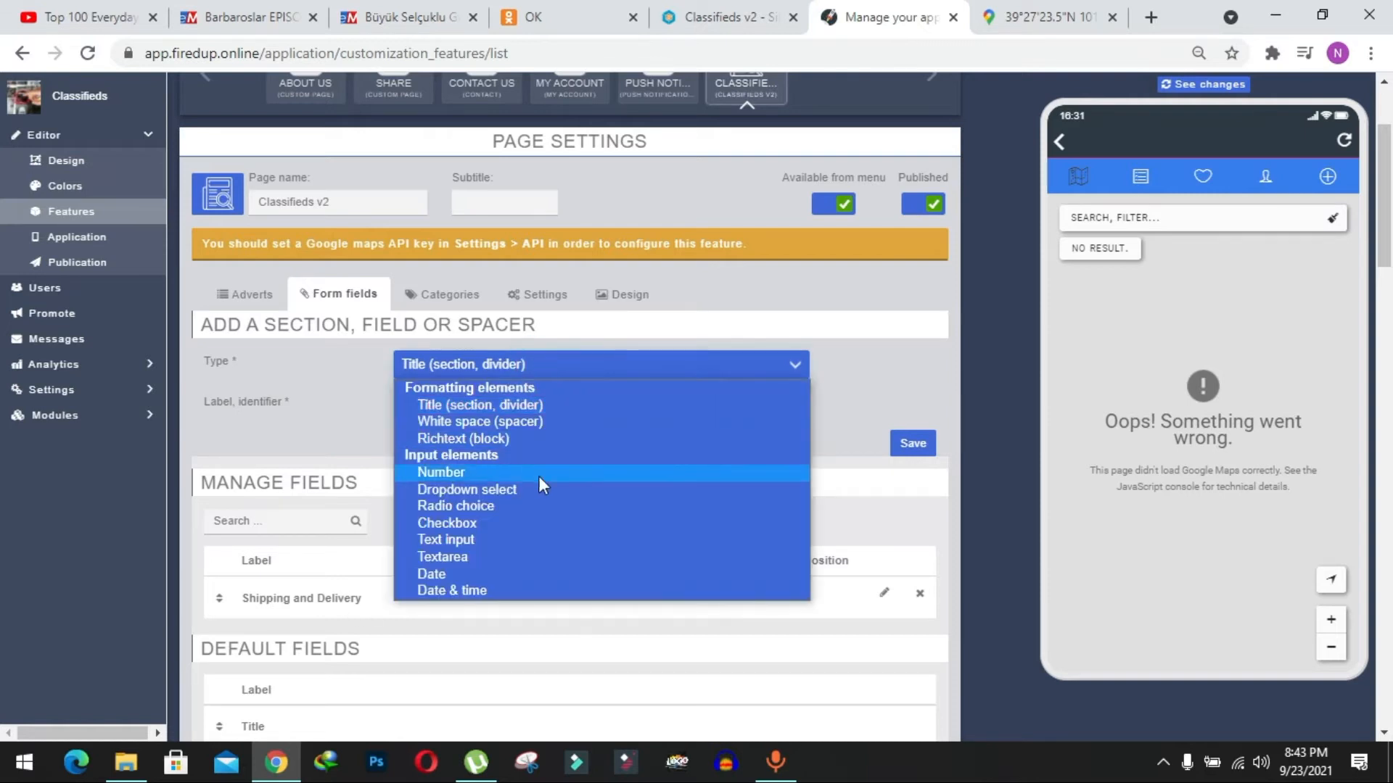
click(429, 524)
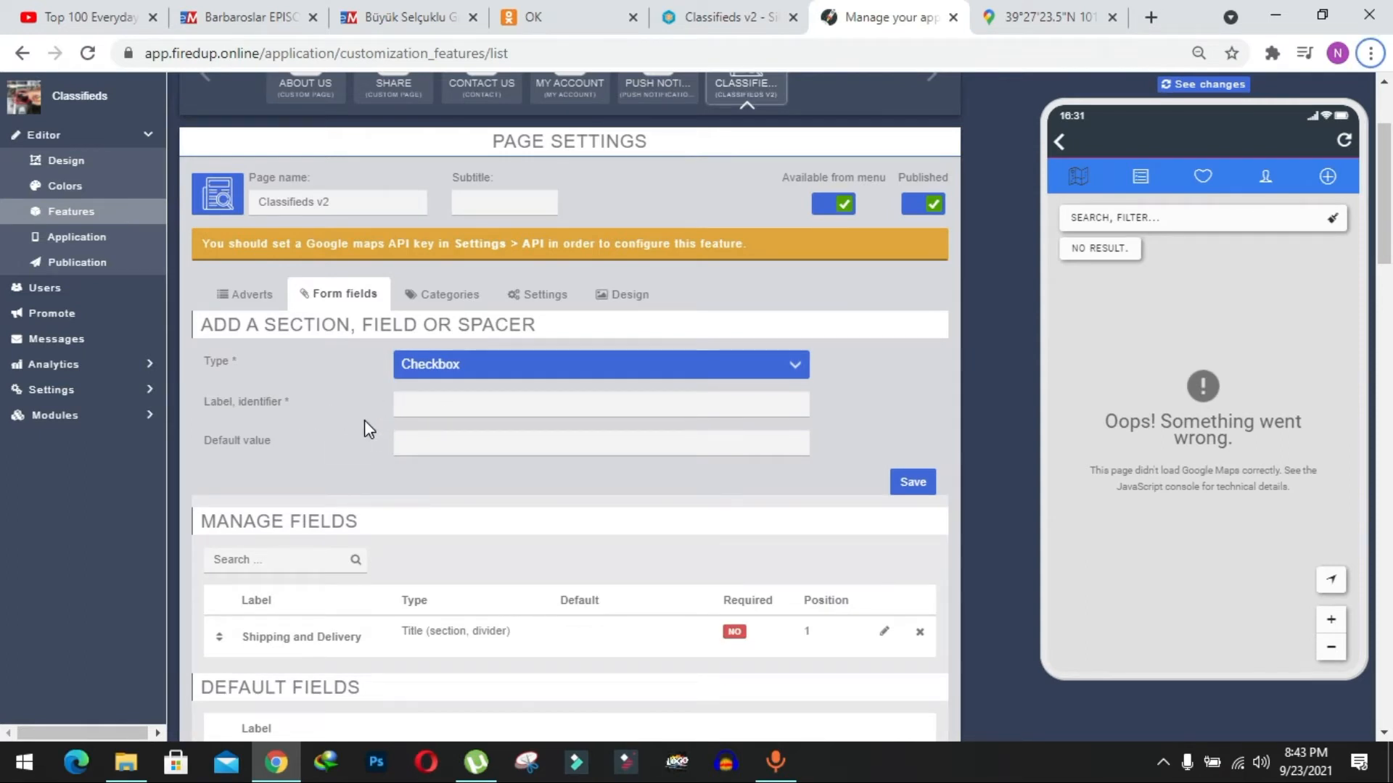
text(Available for Delivery)
click(922, 482)
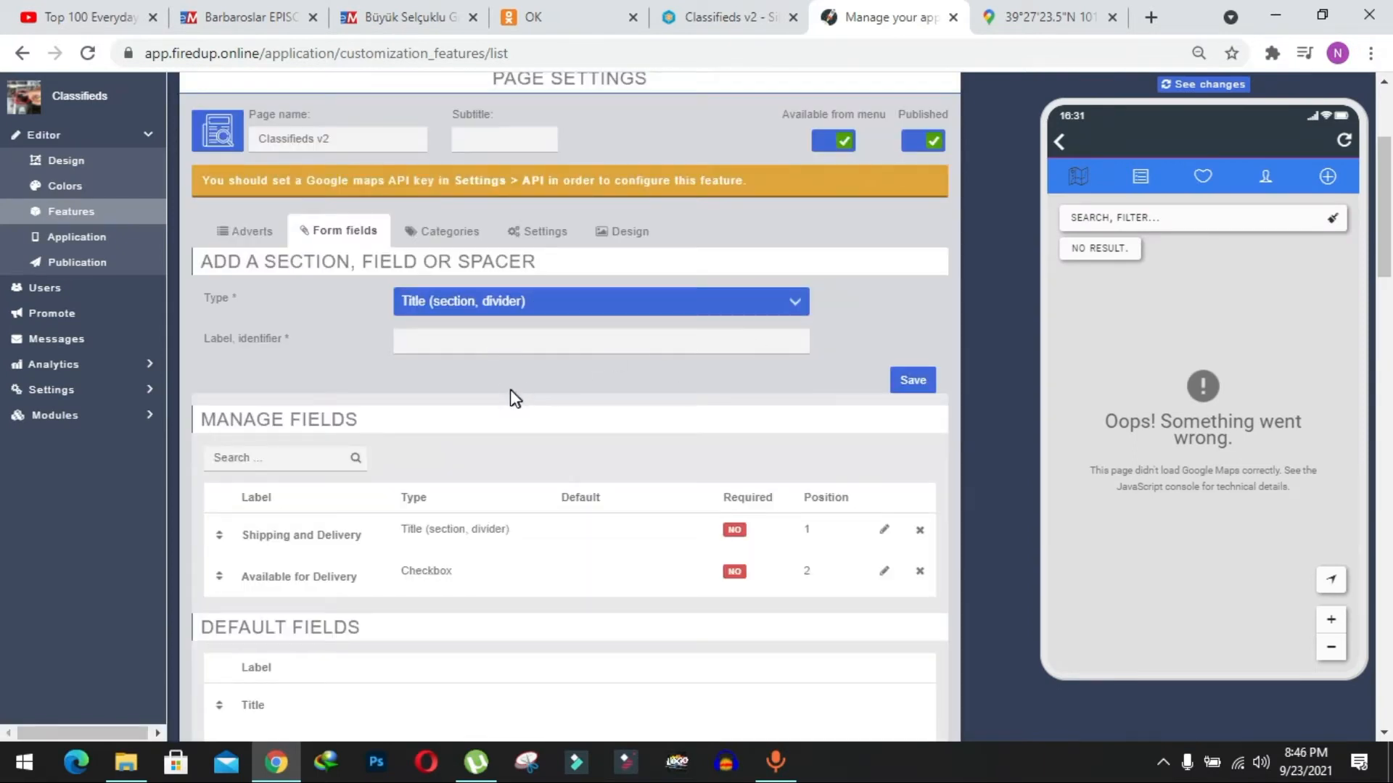
Add another Checkbox form field labelled "Available for Shipping" with no default value and save it.
click(507, 303)
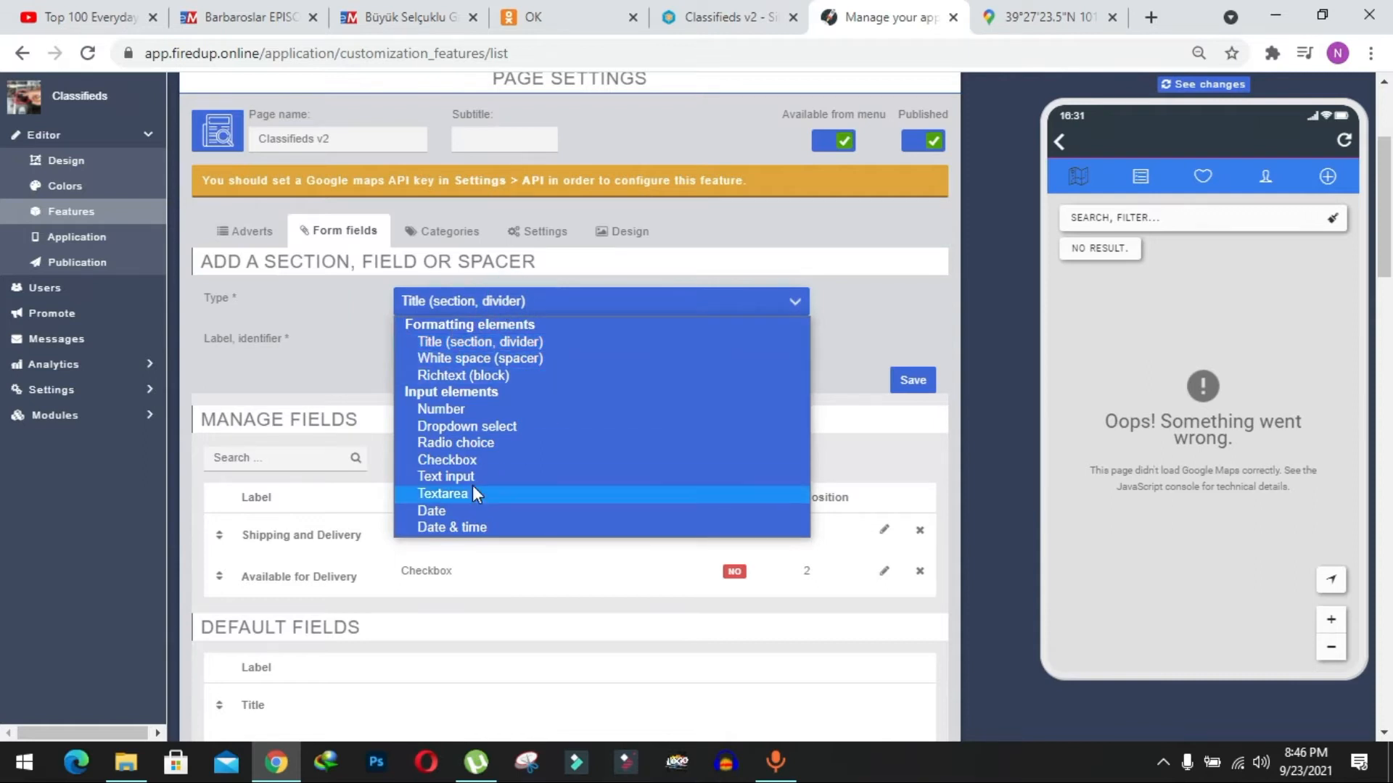
click(489, 458)
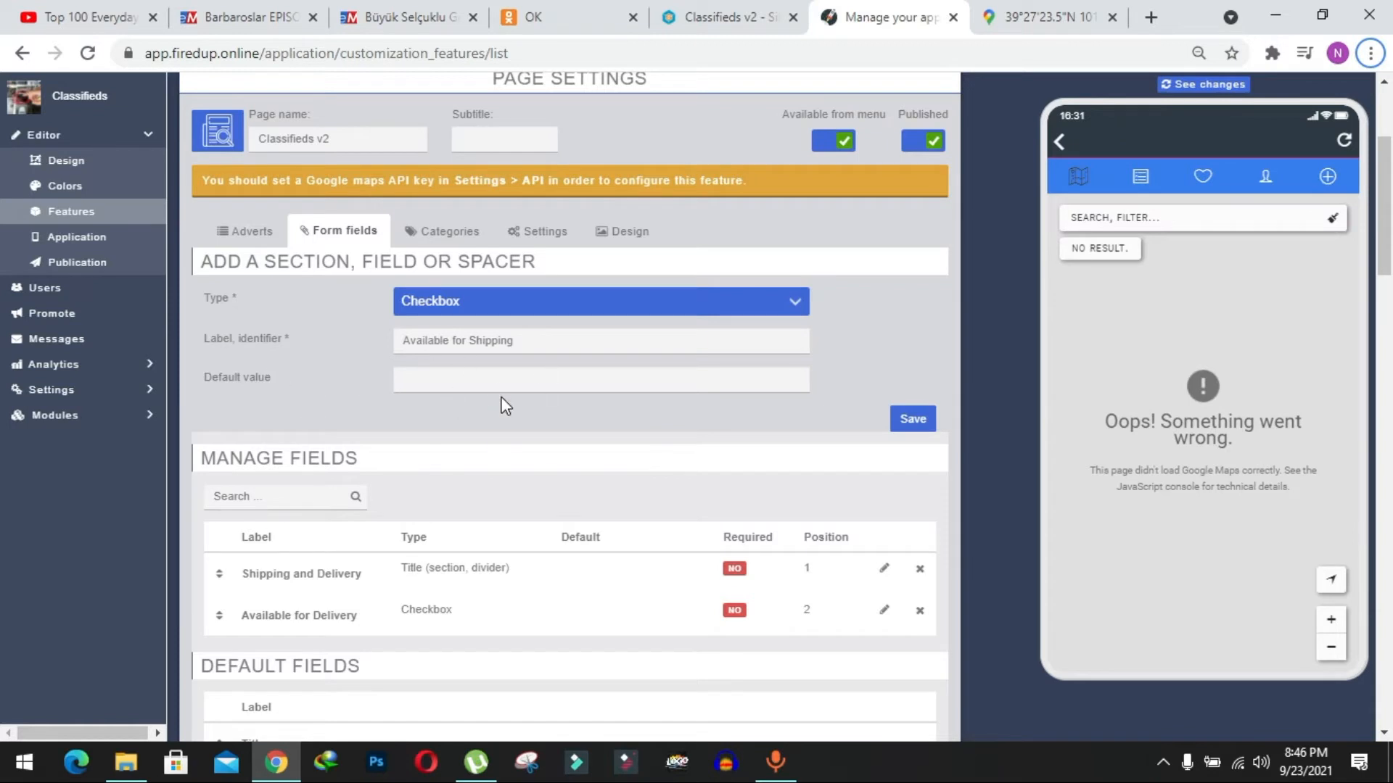
scroll(502, 402, down, 1)
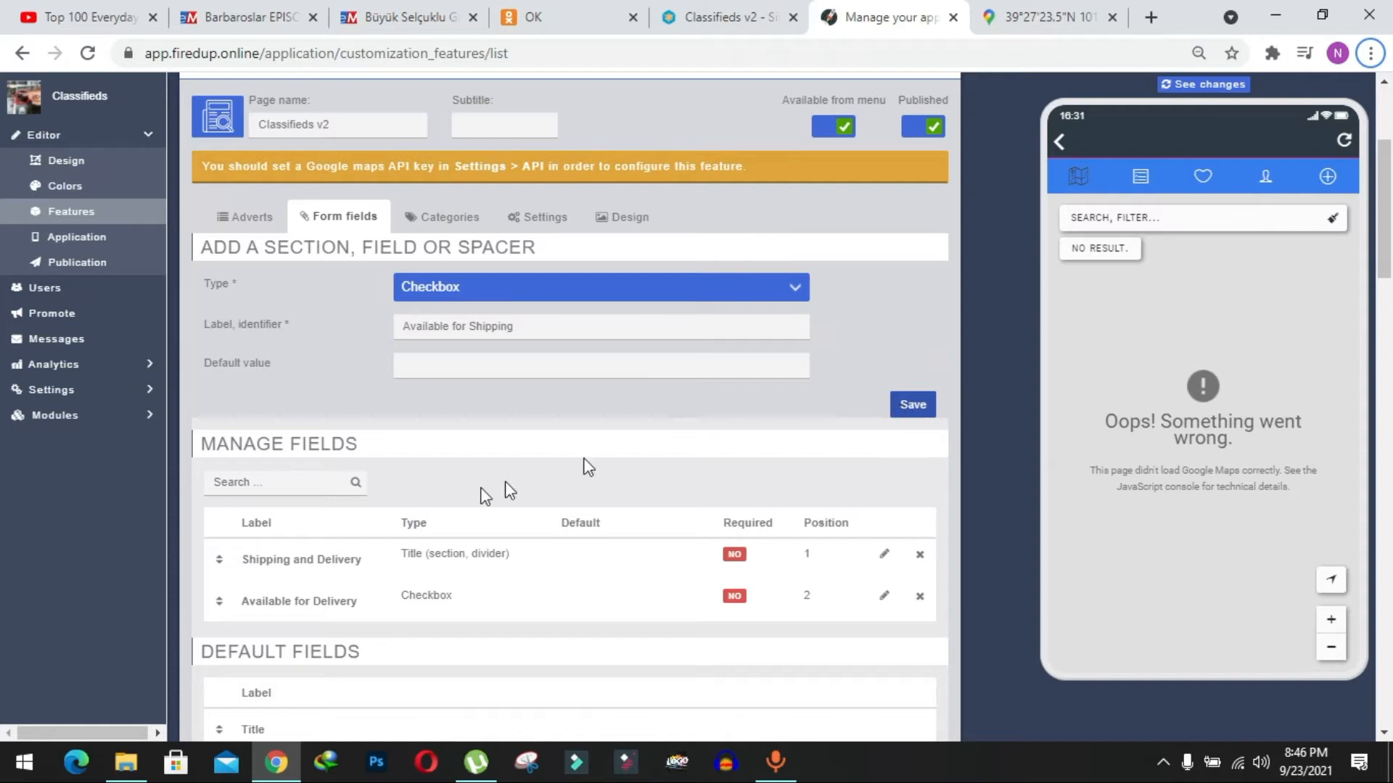
click(912, 405)
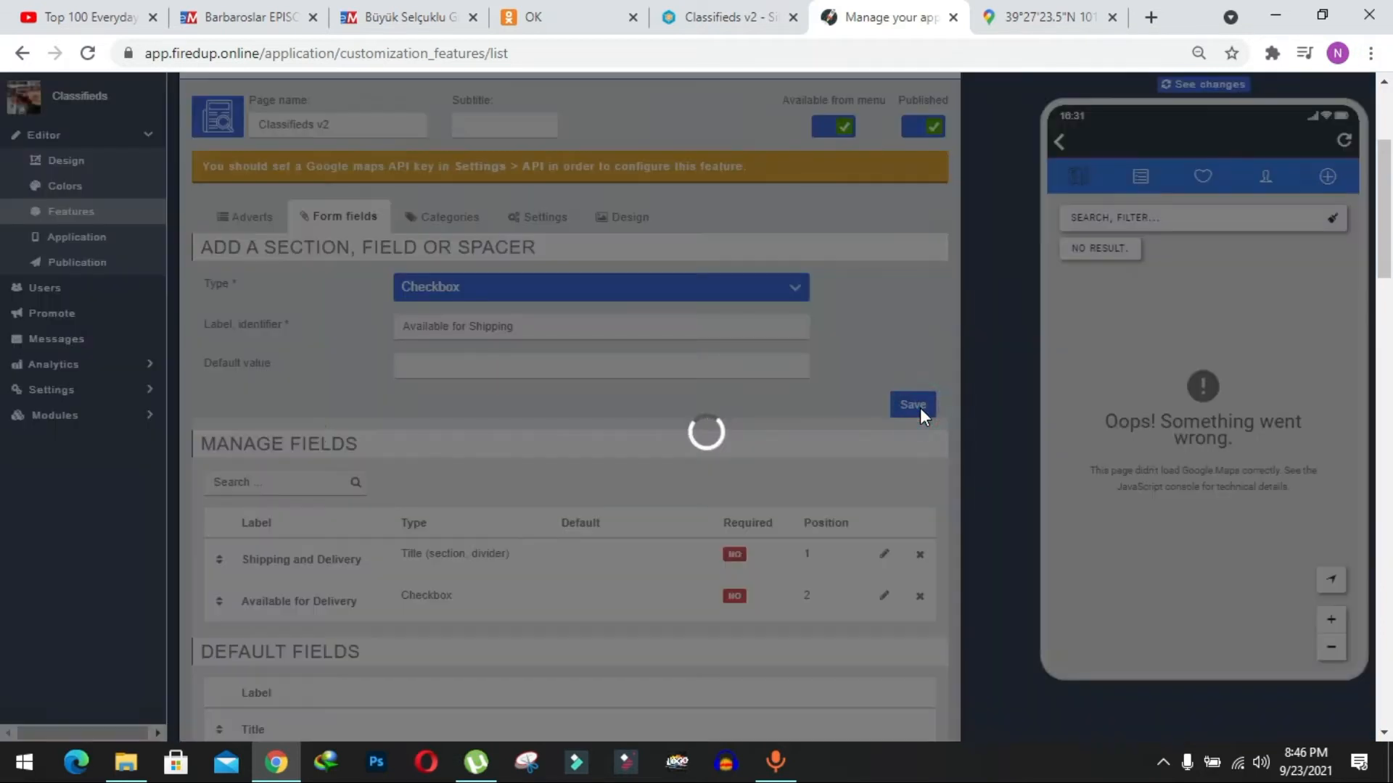
Review the added delivery and shipping fields in the Classifieds V2 page's list of managed form fields.
scroll(451, 354, down, 1)
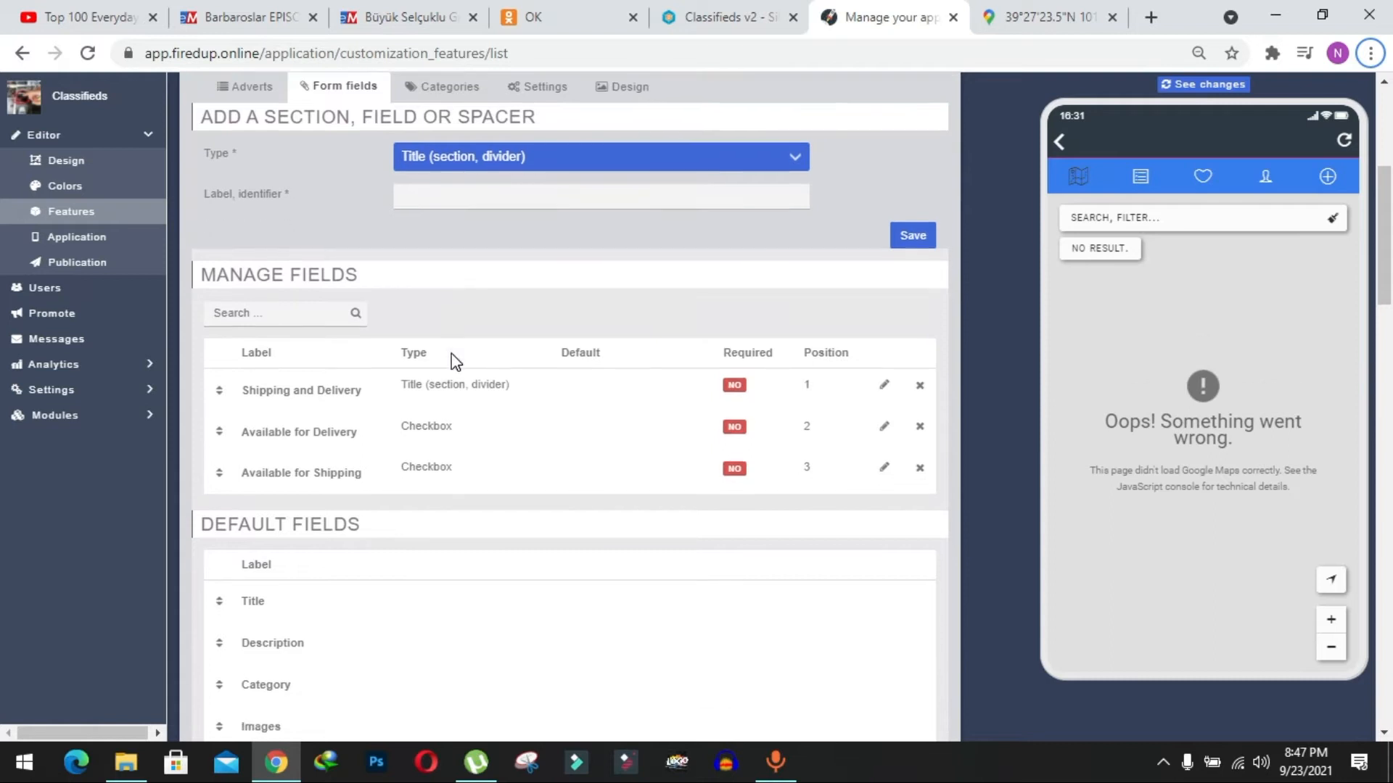
click(241, 435)
drag(241, 435, 367, 472)
click(361, 472)
drag(243, 432, 357, 473)
click(357, 473)
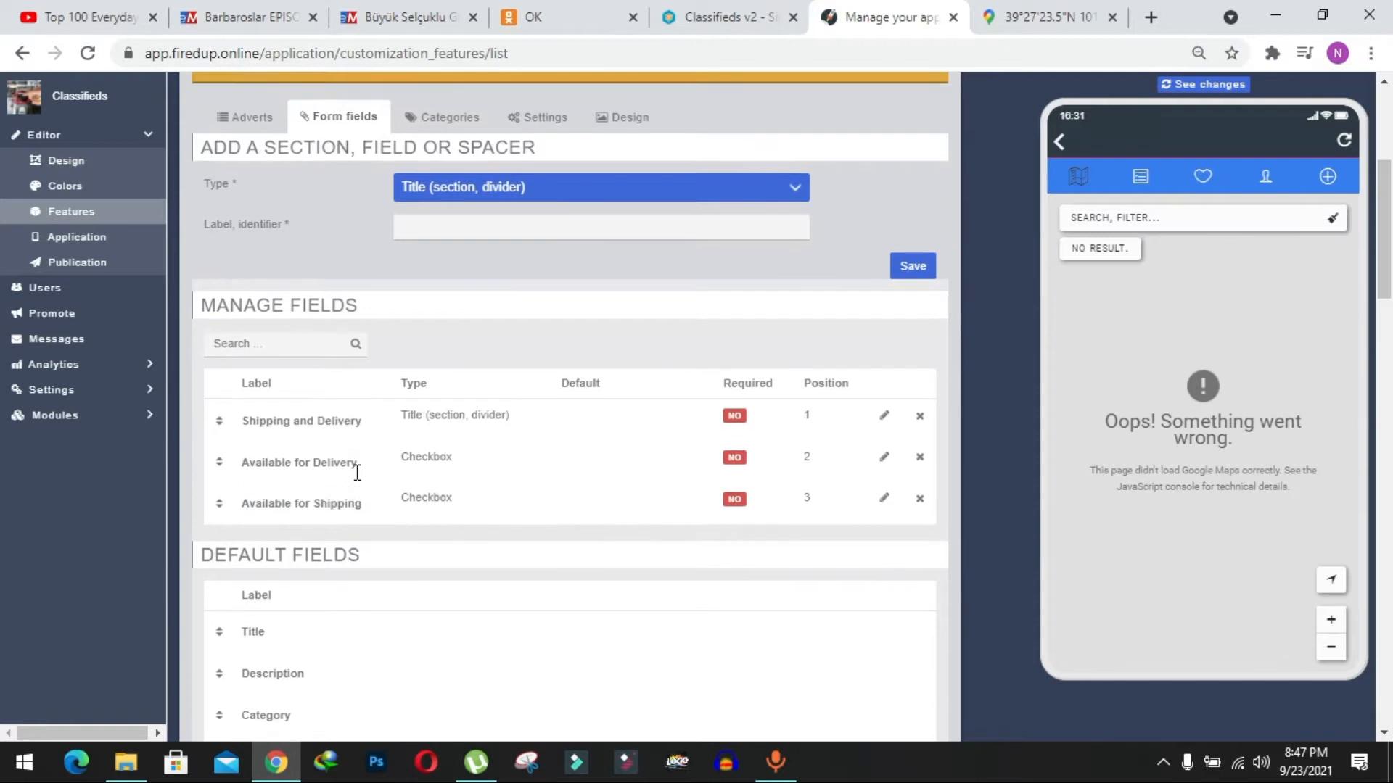
scroll(385, 298, down, 1)
scroll(385, 298, up, 2)
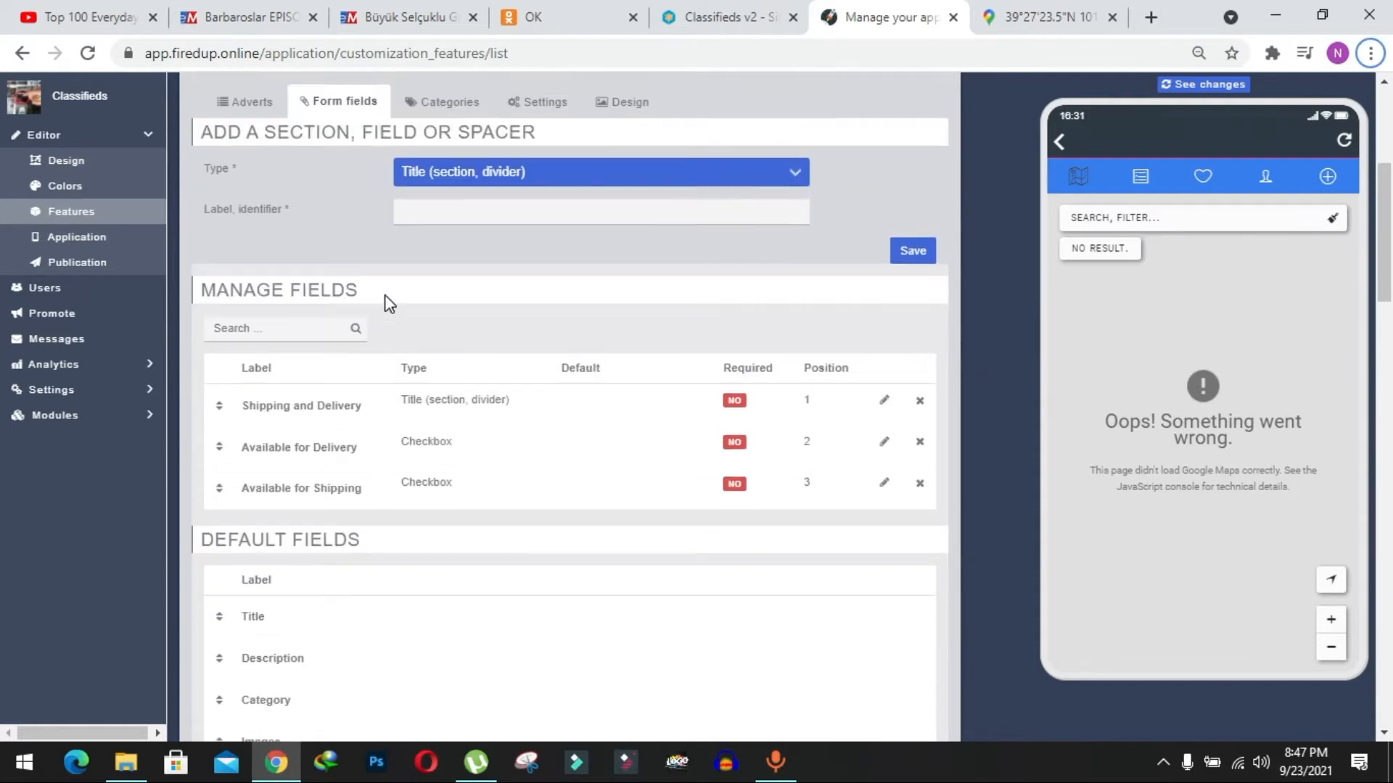
Open the Classifieds V2 page in the phone preview and bring up its form for publishing an ad.
key(alt)
click(265, 218)
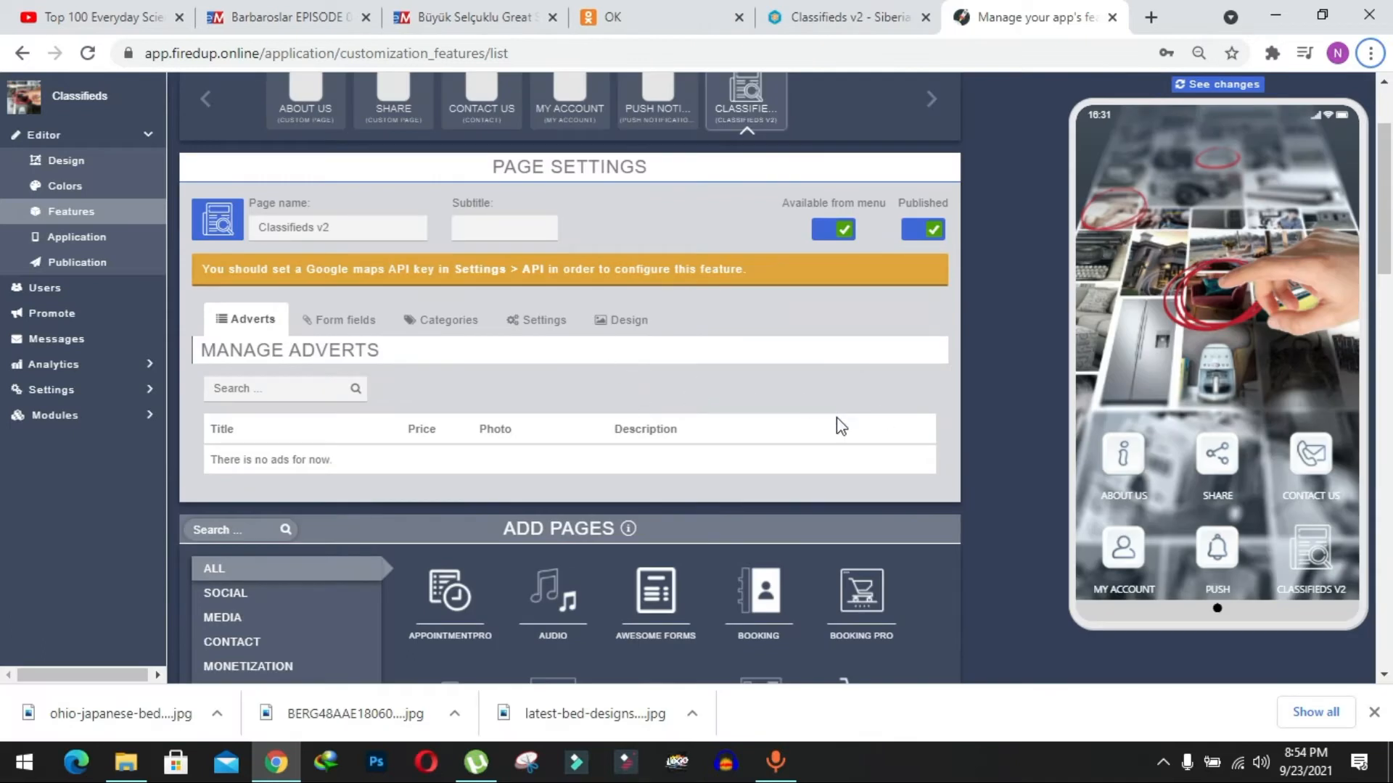
scroll(695, 405, up, 1)
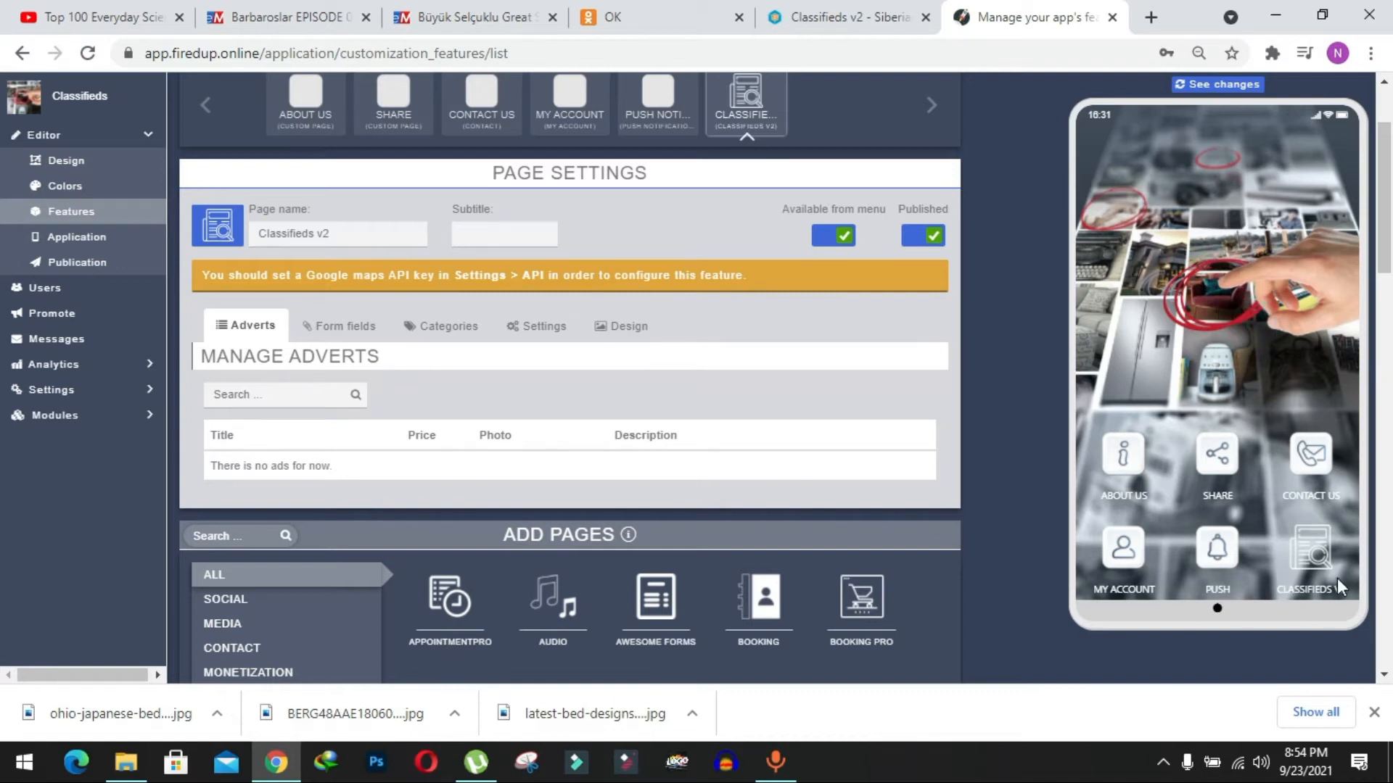
click(1314, 553)
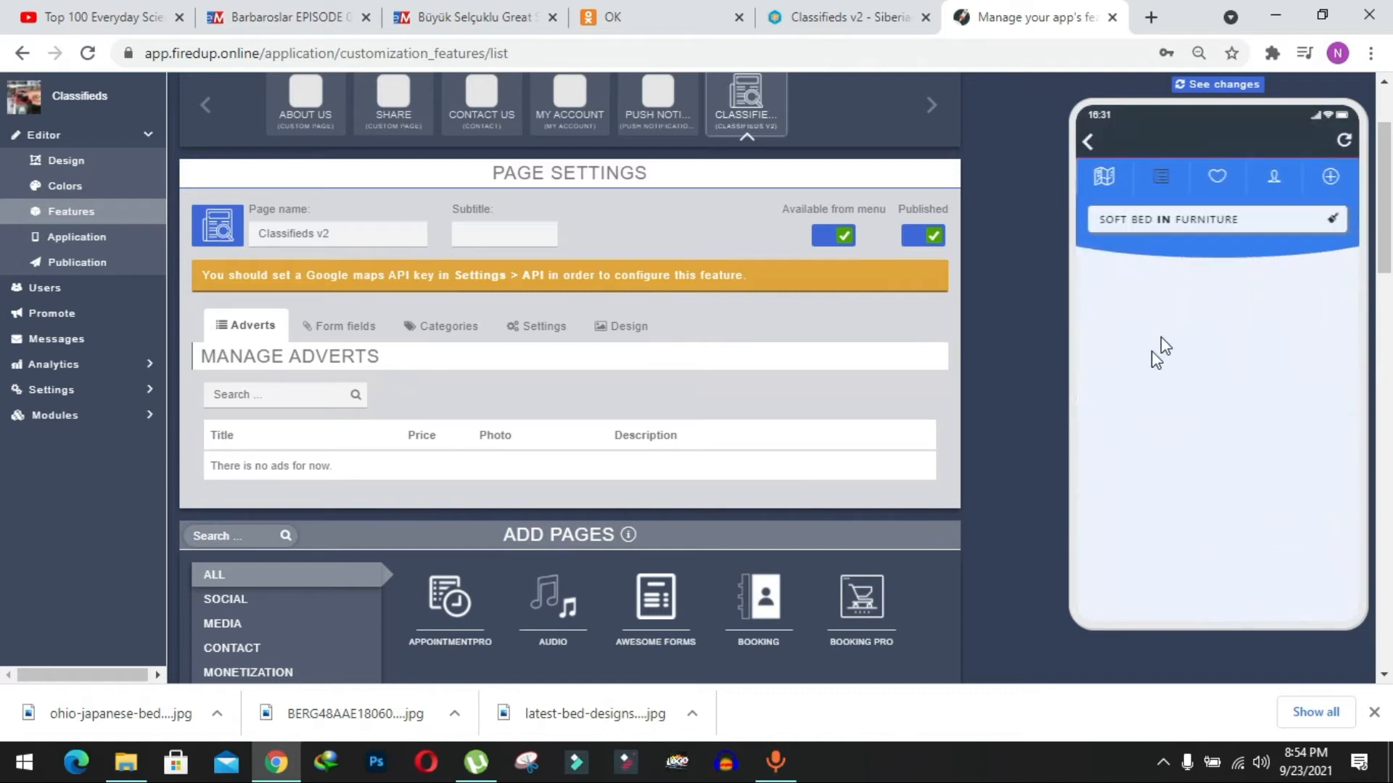
click(1329, 178)
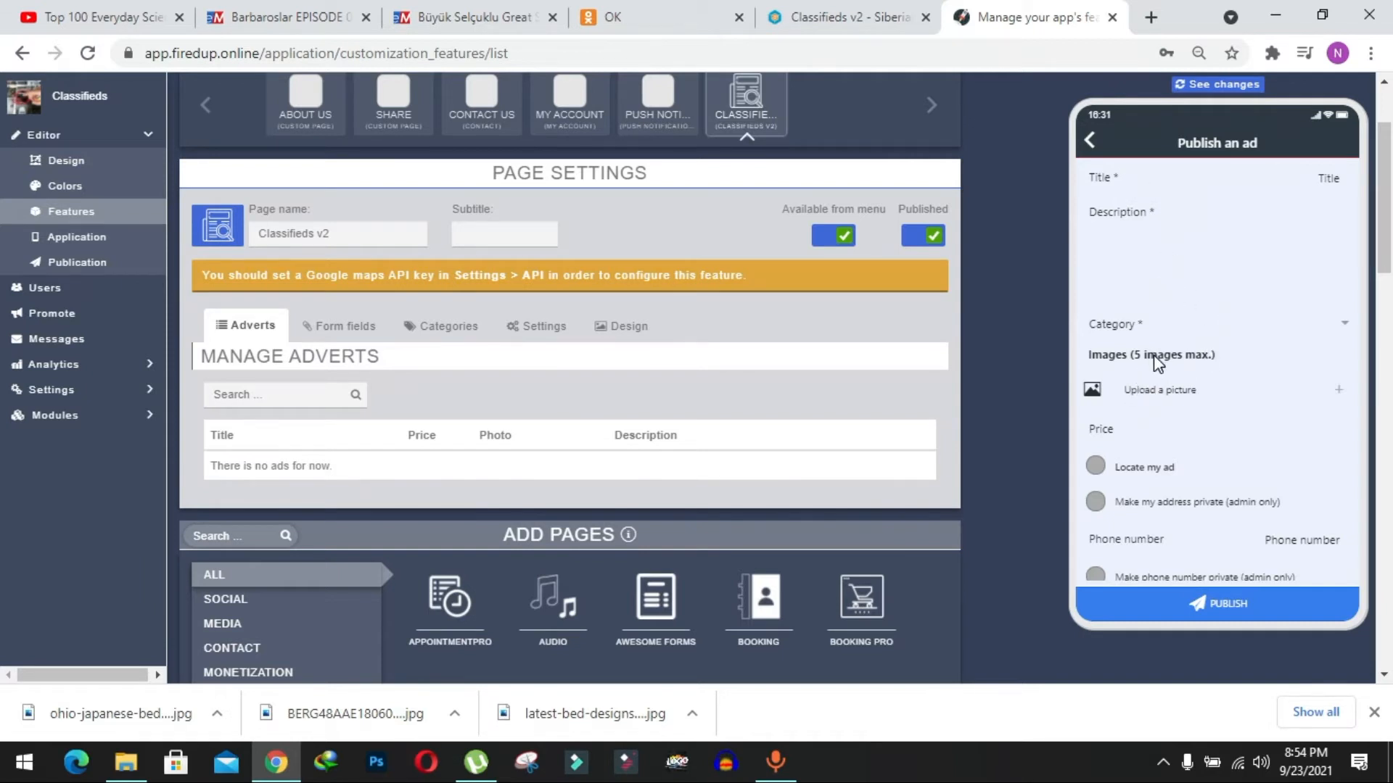
Examine the Publish an ad form's category choices and its Shipping and Delivery fields in the phone preview.
scroll(1138, 436, down, 2)
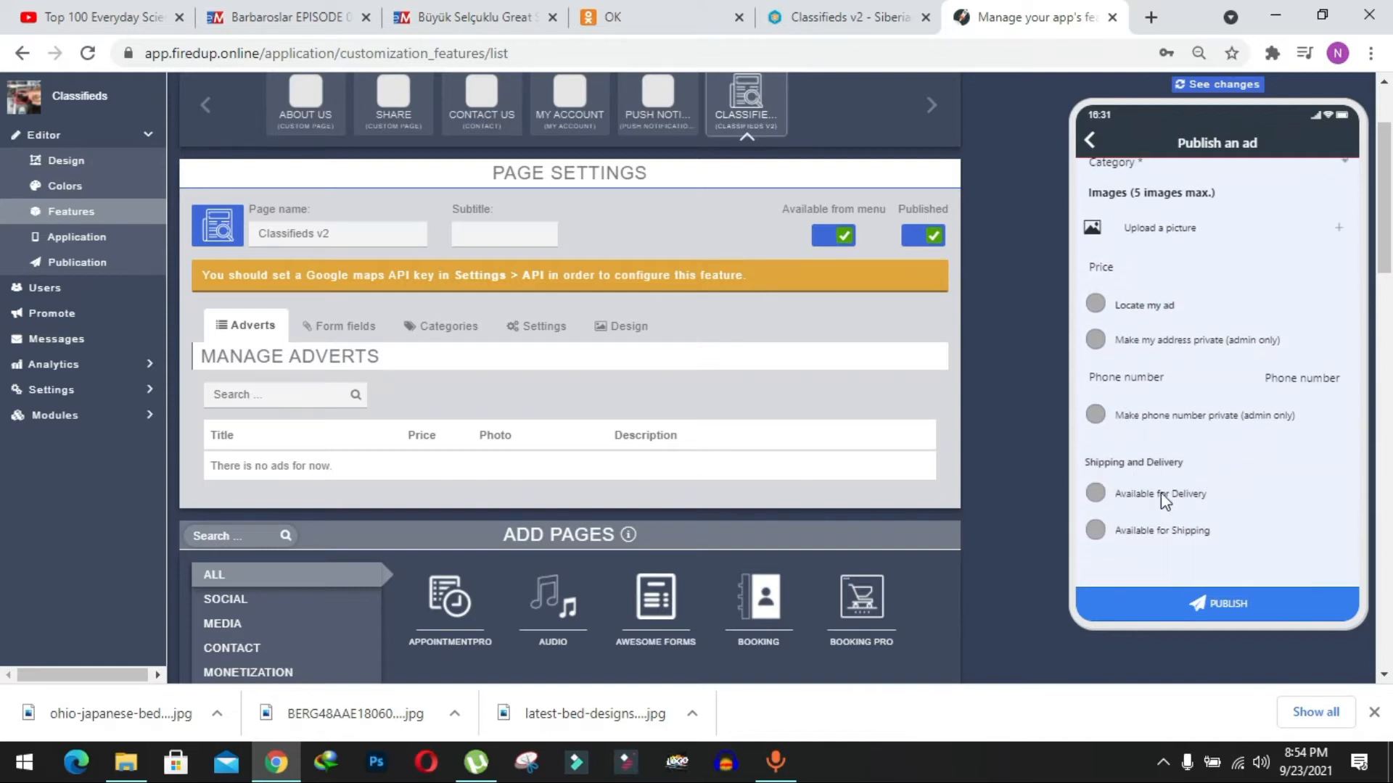
click(1244, 384)
scroll(1244, 406, up, 2)
click(1222, 303)
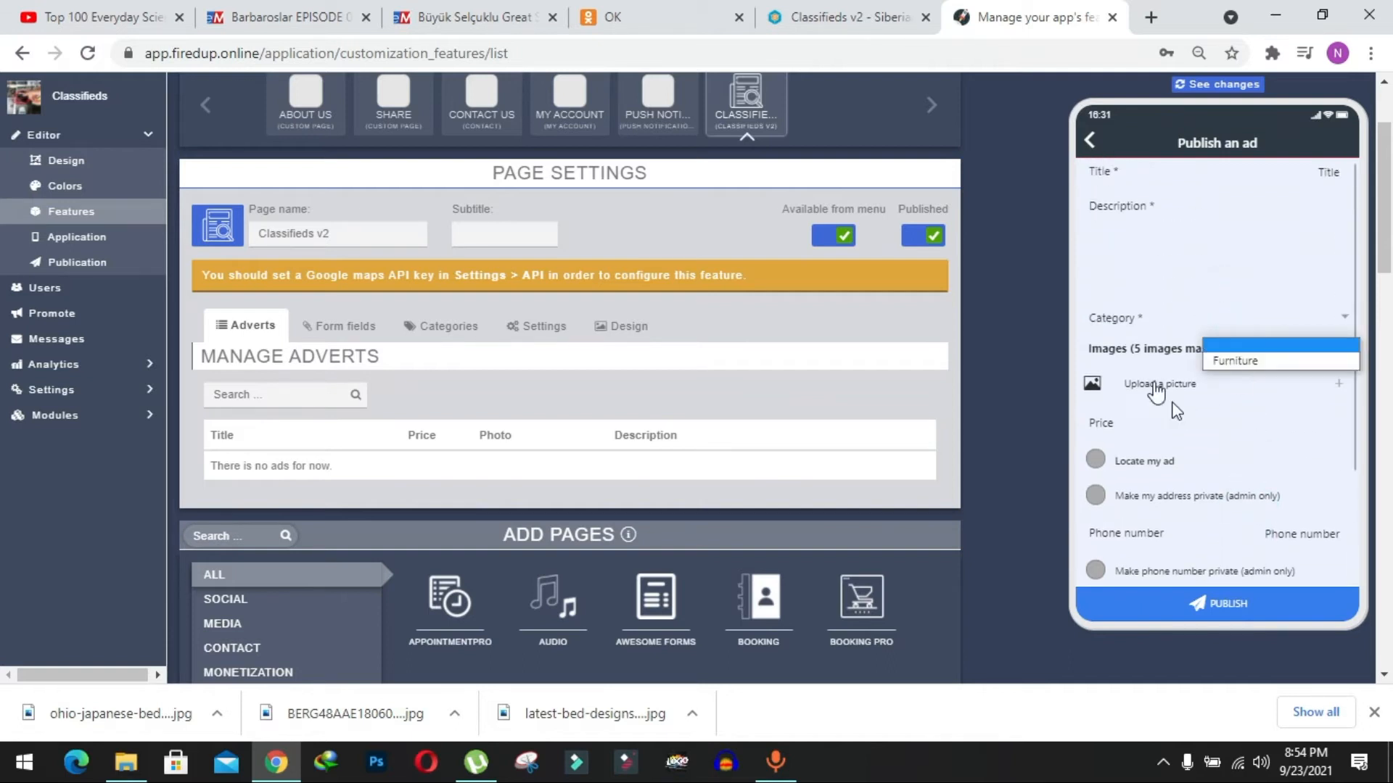
click(1146, 332)
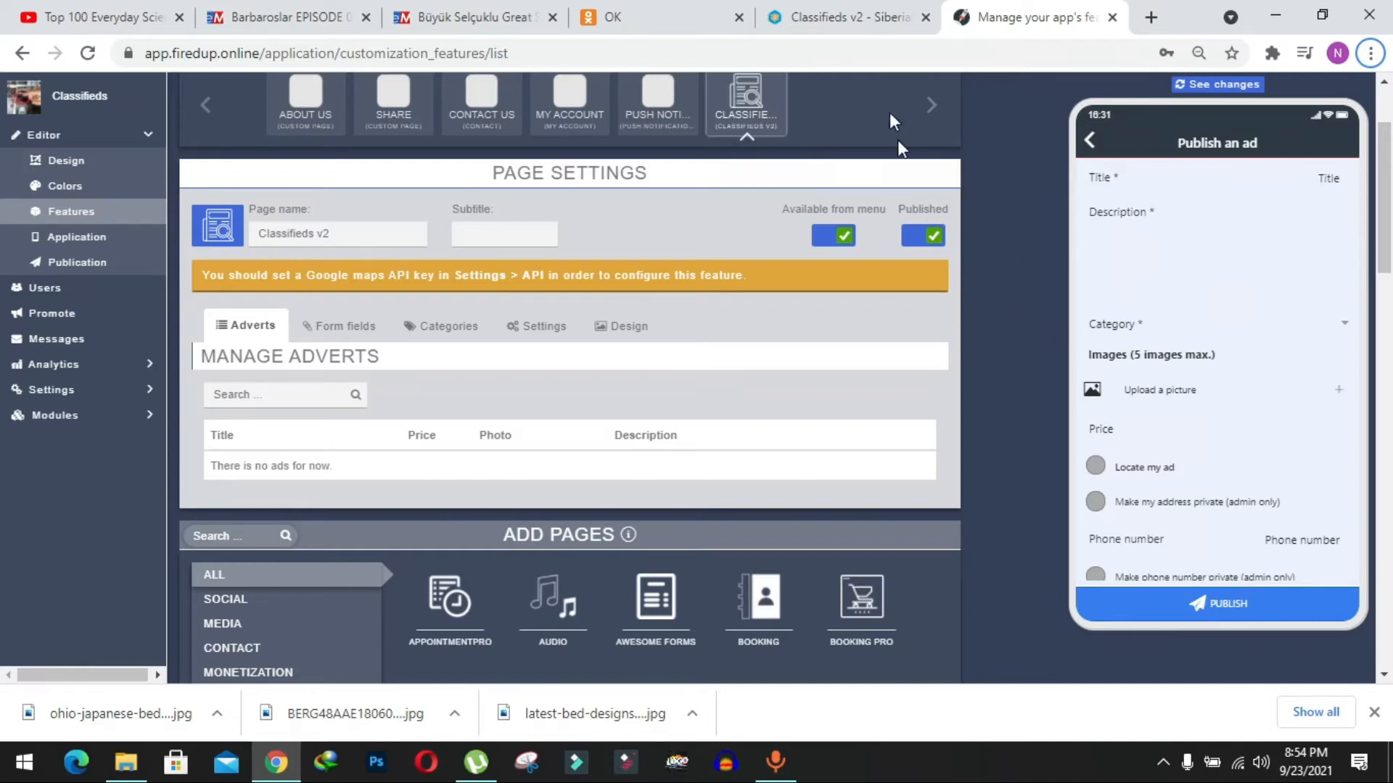
Review the sample new ad submission email in the Siberian documentation for Classifieds v2.
click(846, 18)
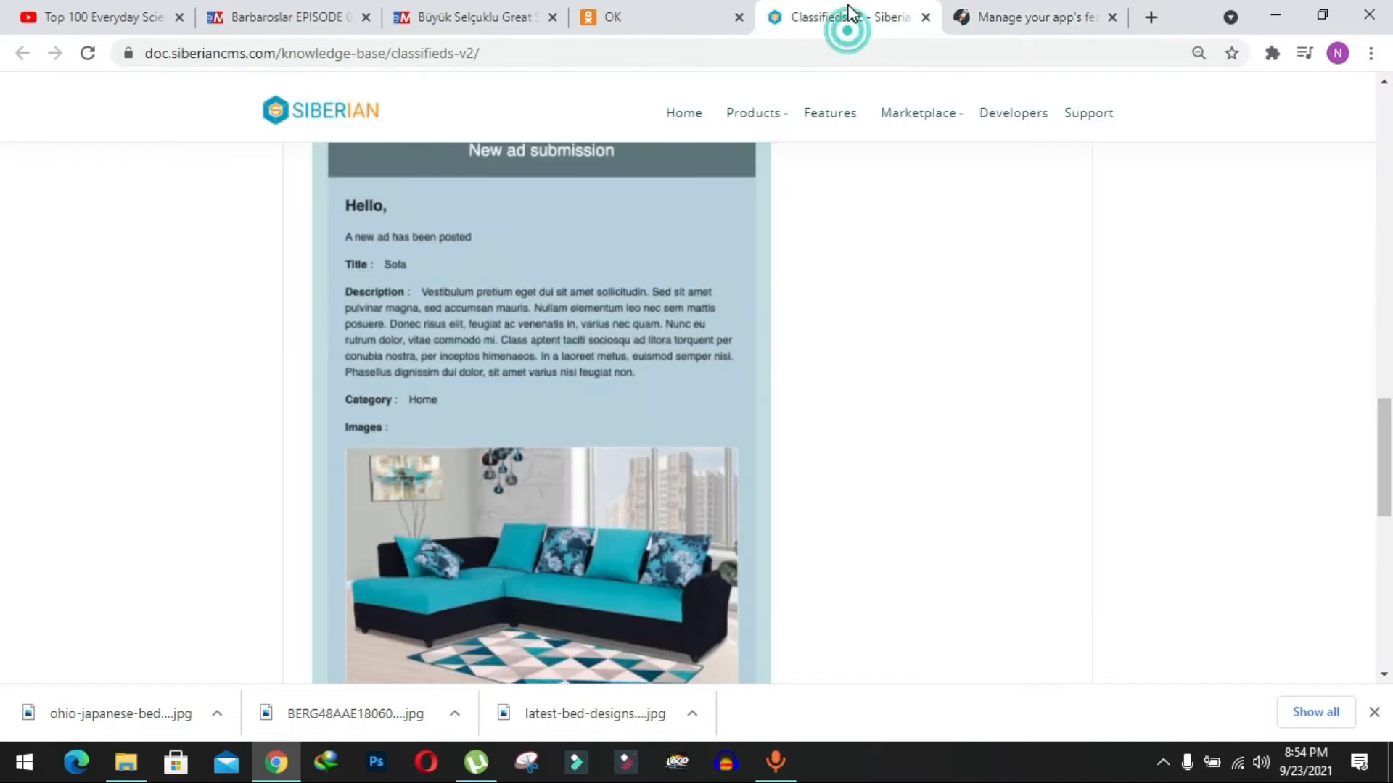
mouse_move(753, 112)
scroll(730, 190, up, 1)
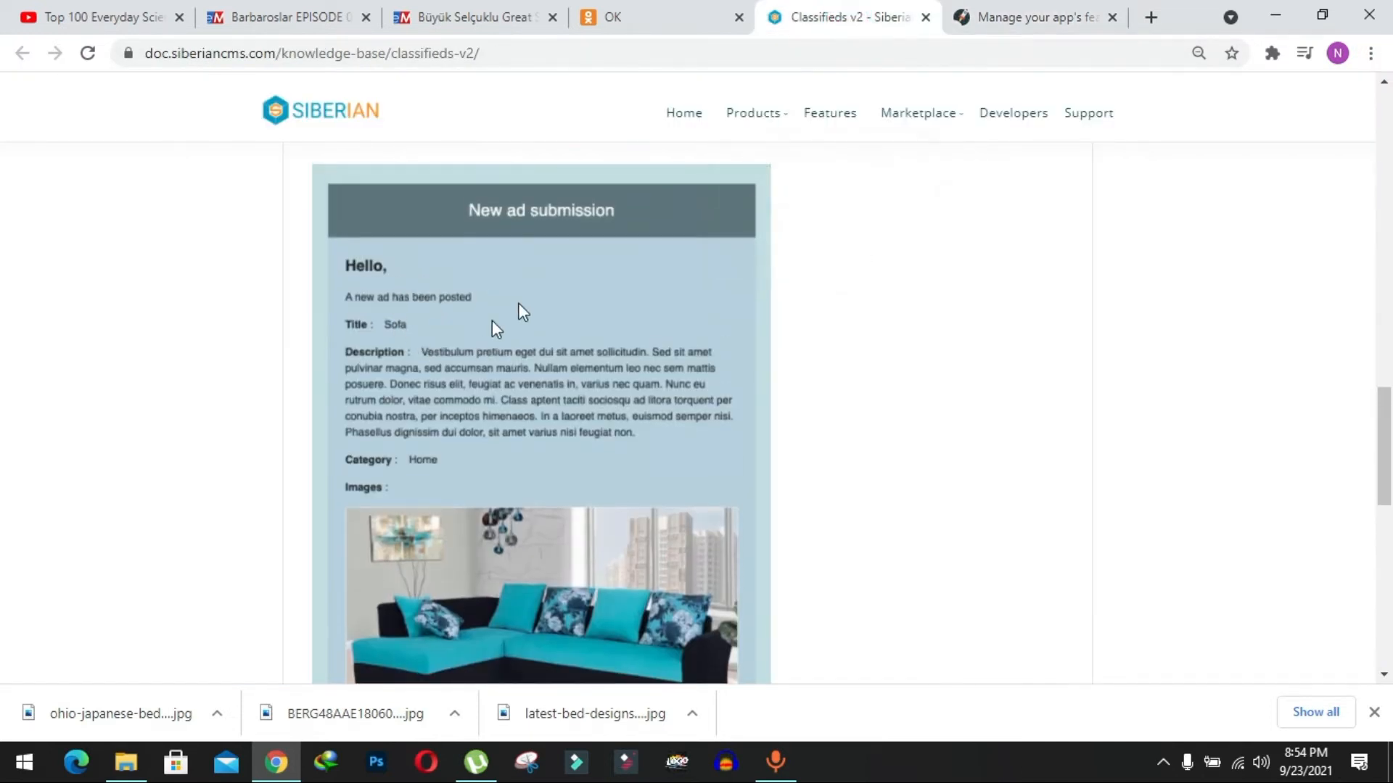
scroll(440, 341, down, 1)
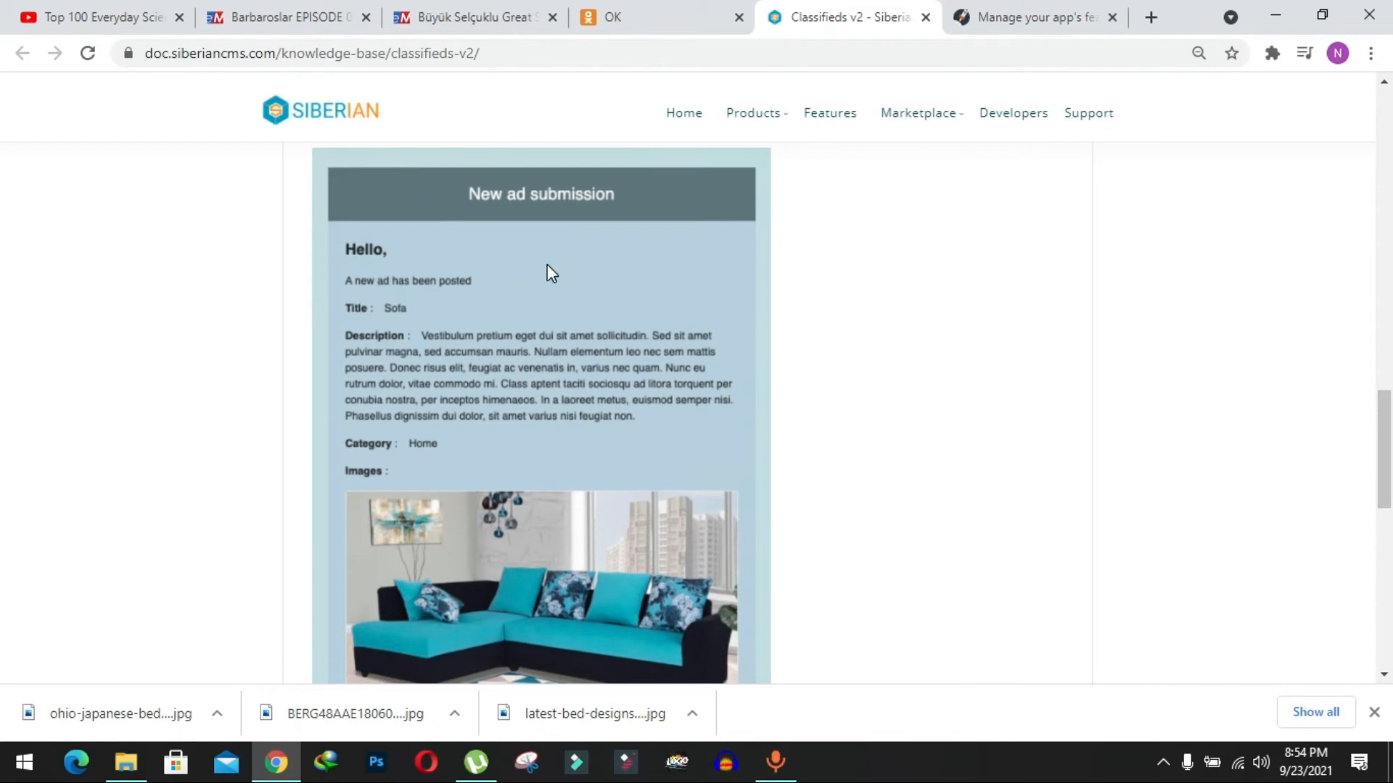
scroll(547, 264, down, 1)
Return to the app editor, open the CSS Codes module and search its collection for "classified".
key(ctrl+Tab)
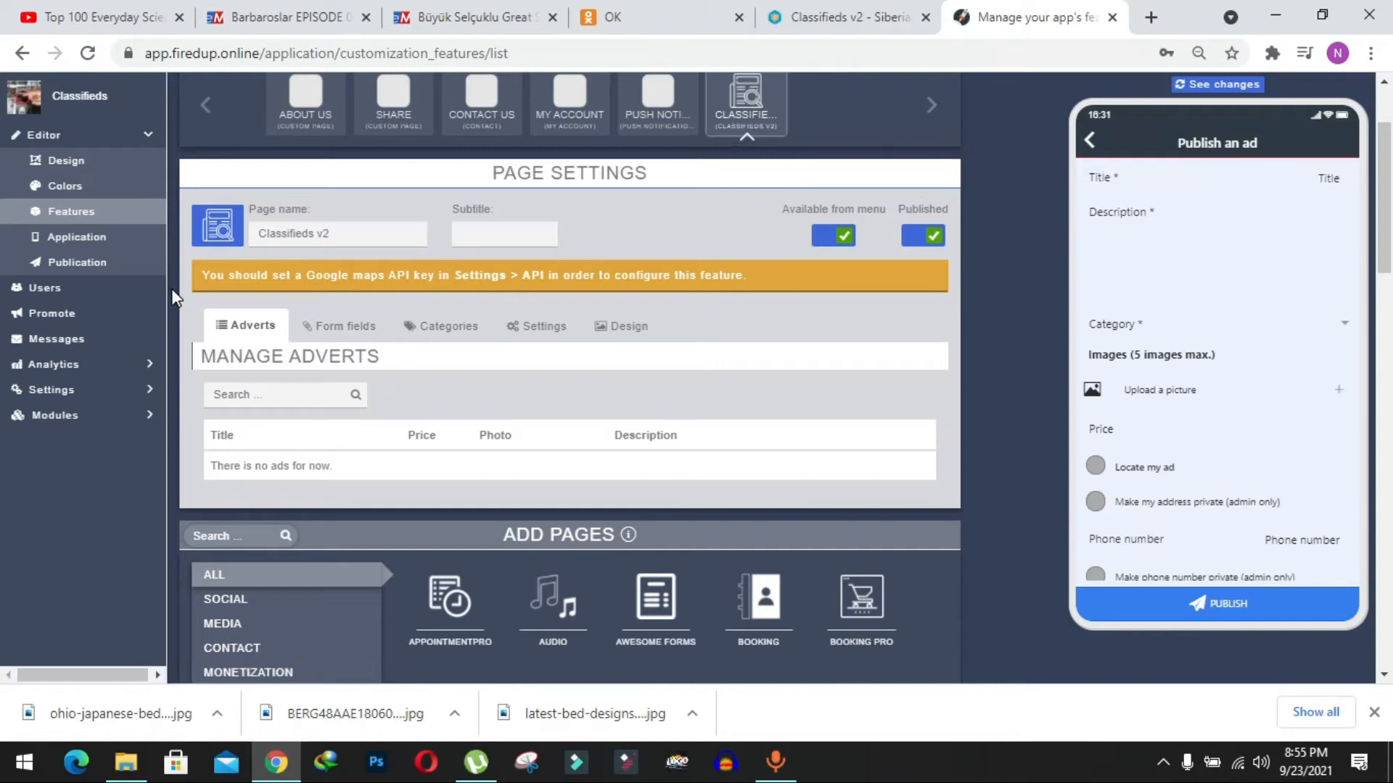
key(alt)
click(118, 419)
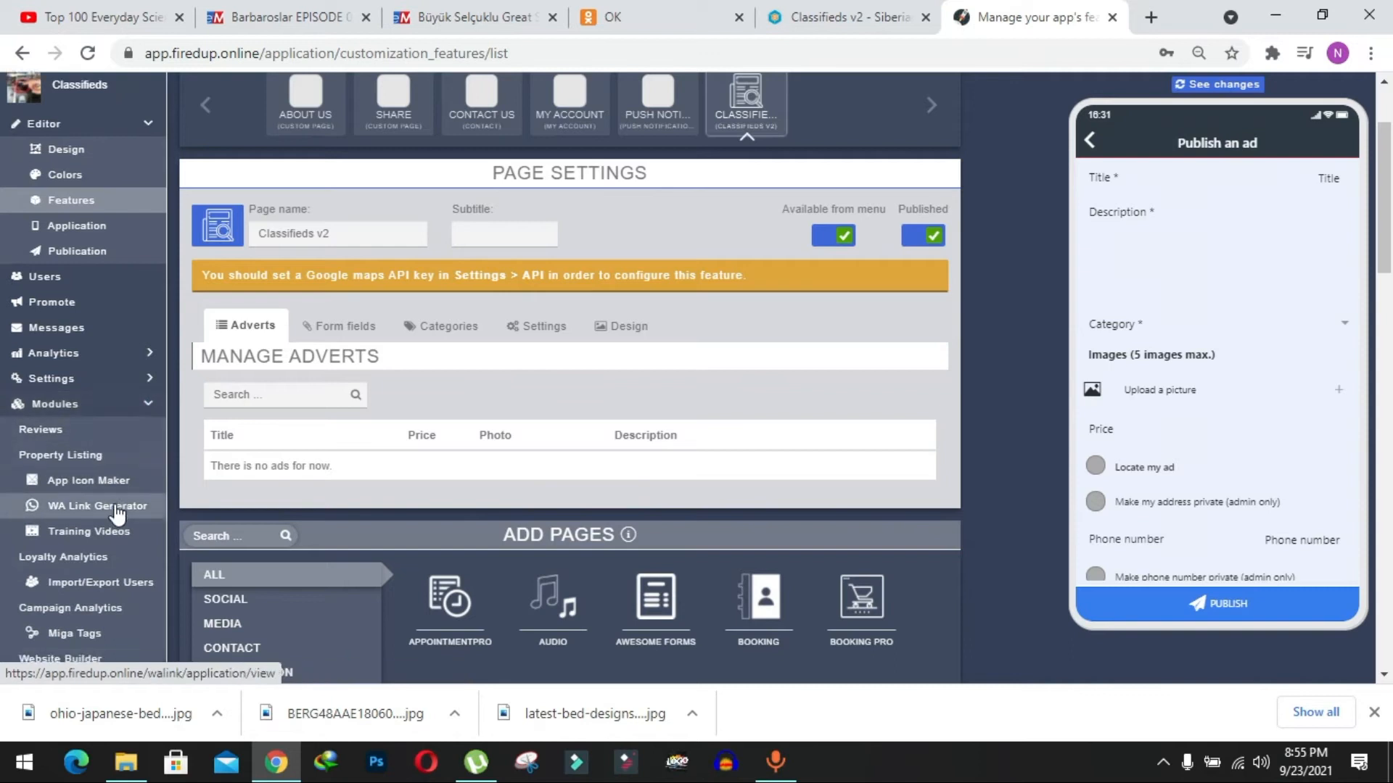
scroll(117, 513, down, 3)
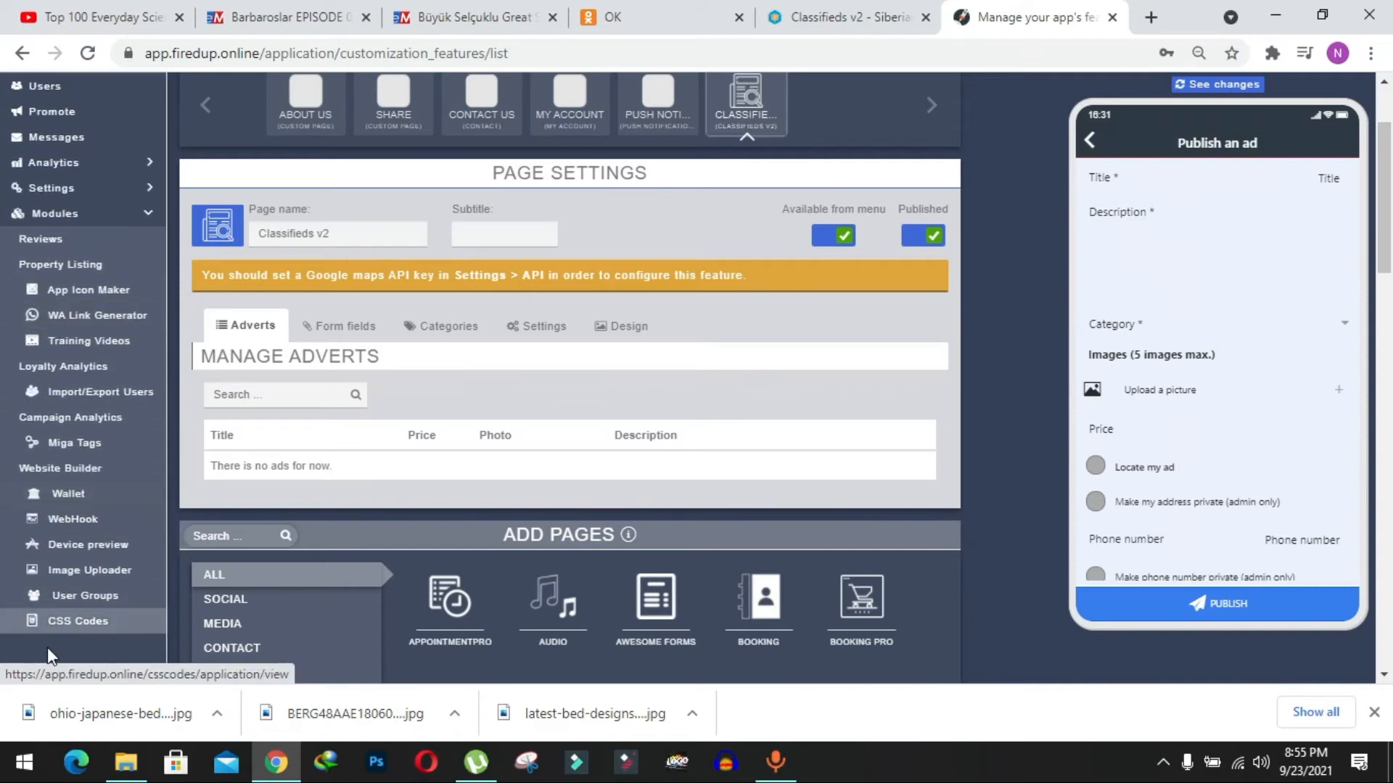
click(79, 621)
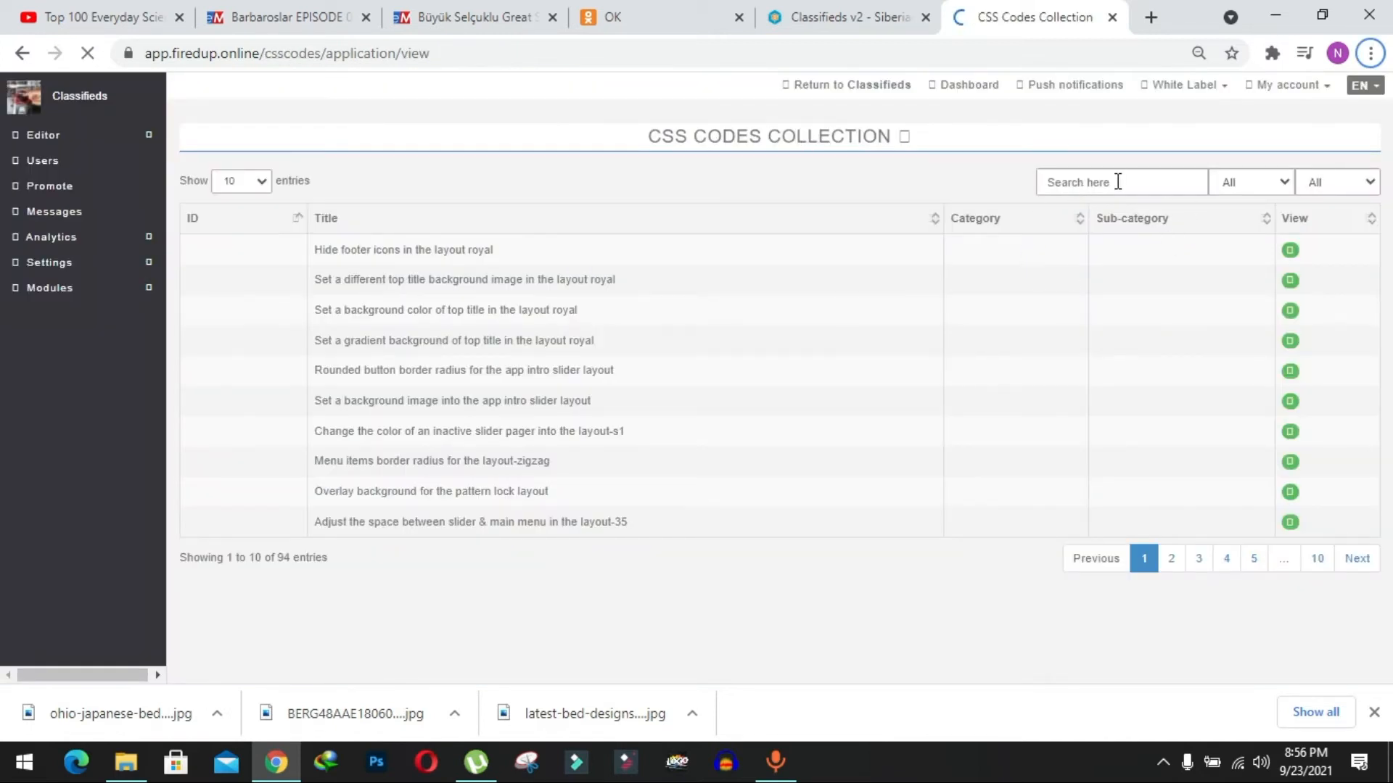
click(1052, 184)
text(classified)
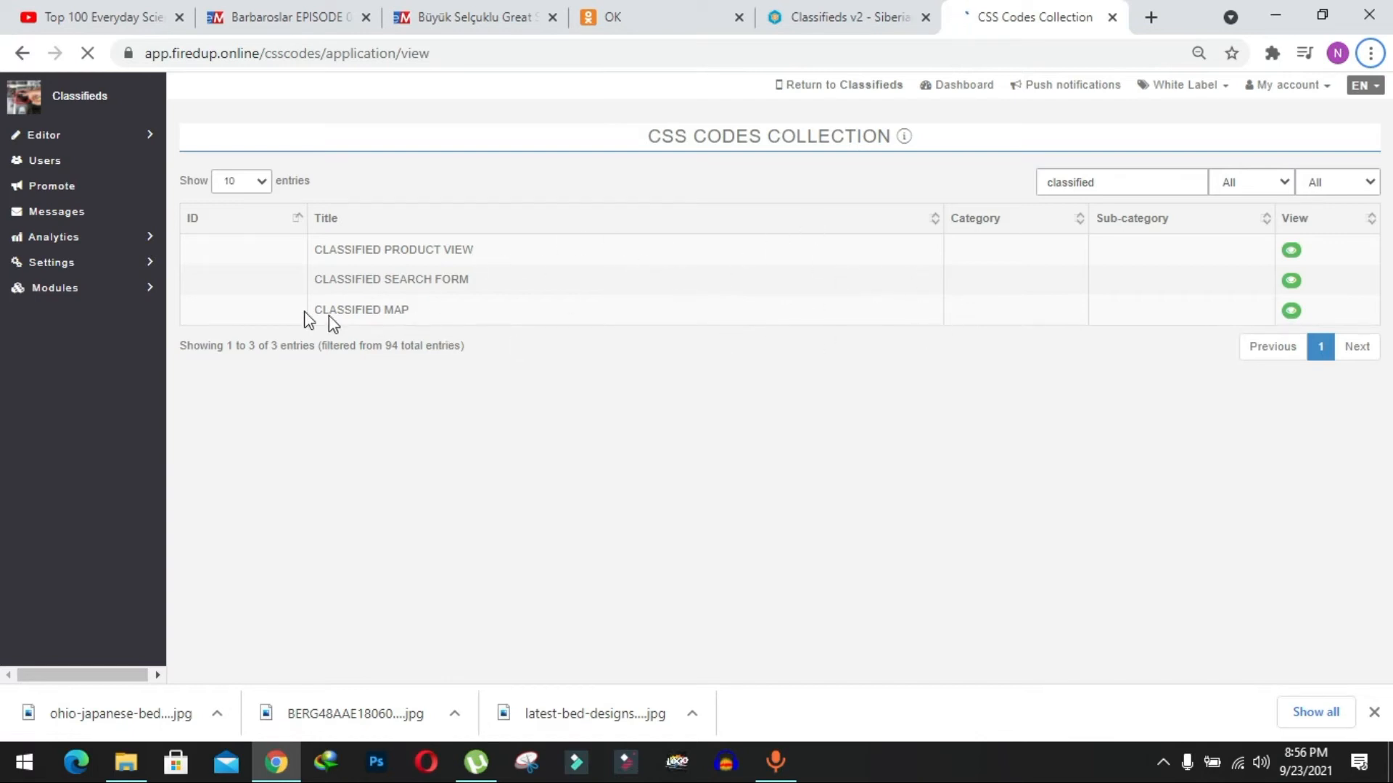
Open the CLASSIFIED PRODUCT VIEW template and examine its before-and-after design preview.
click(1293, 252)
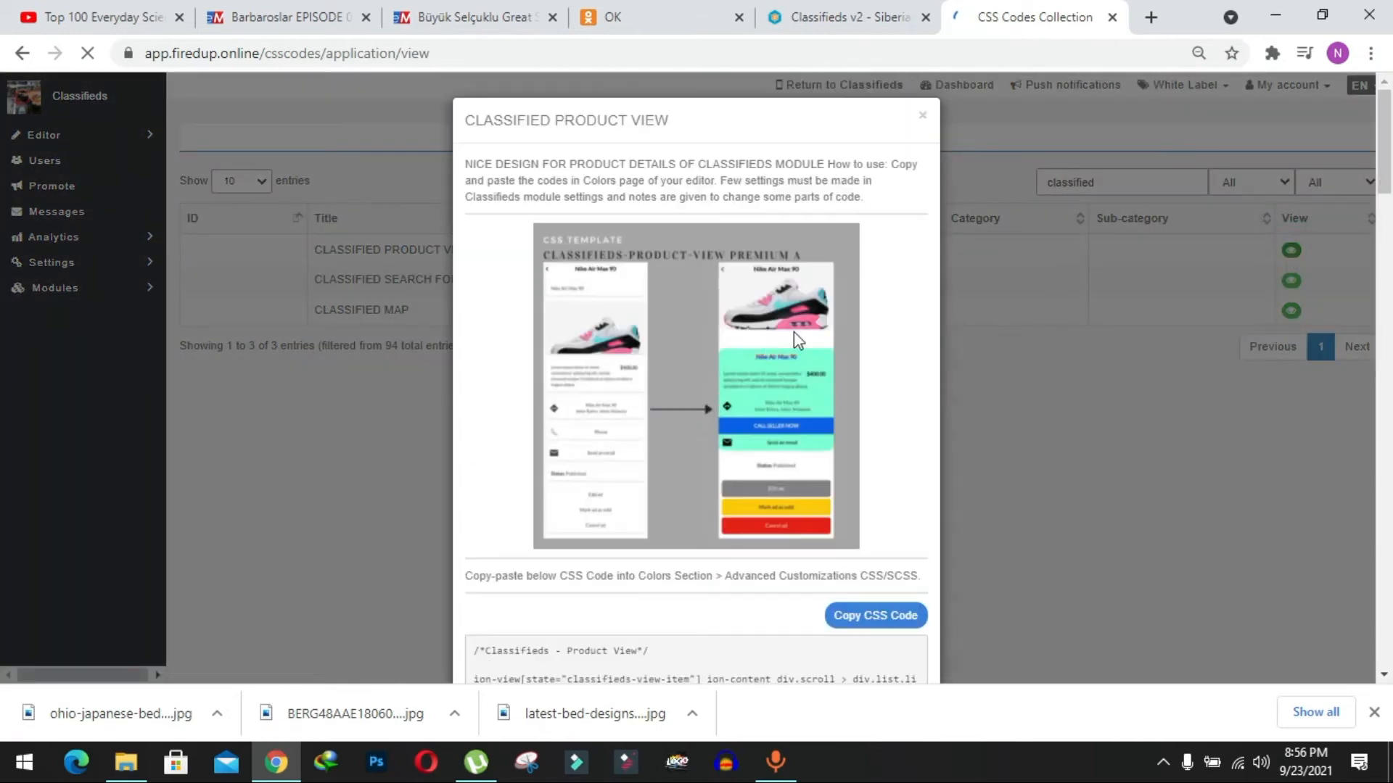
scroll(743, 348, down, 2)
scroll(742, 349, up, 1)
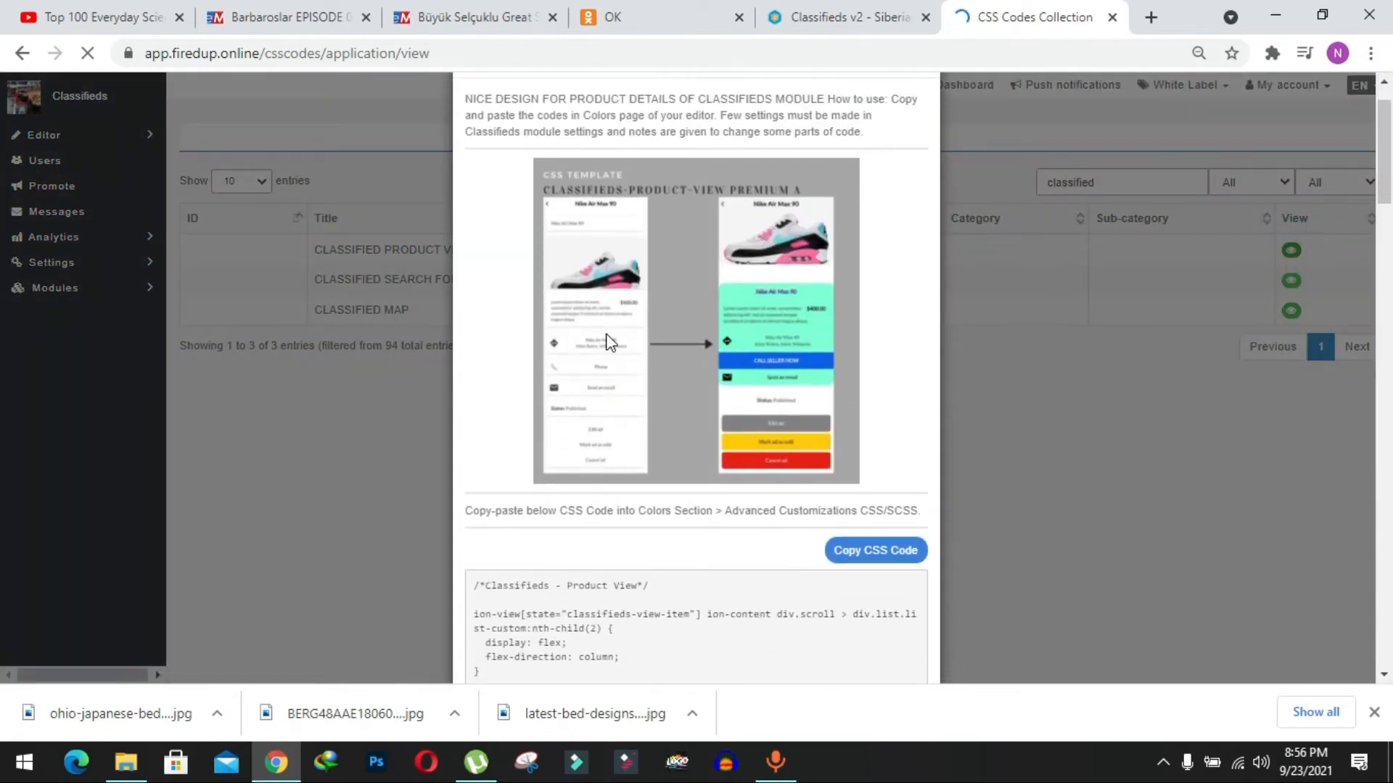
scroll(606, 335, up, 4)
scroll(608, 341, up, 1)
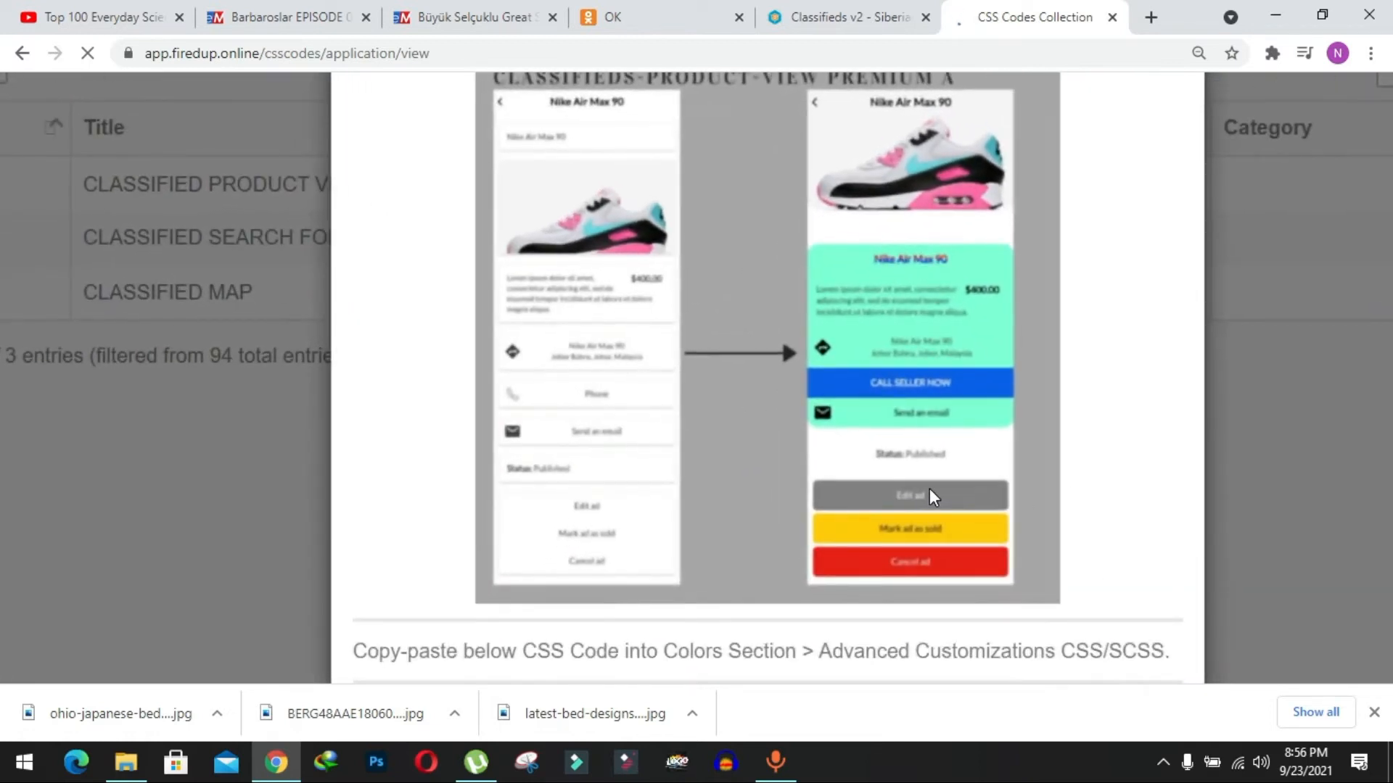
scroll(969, 386, down, 1)
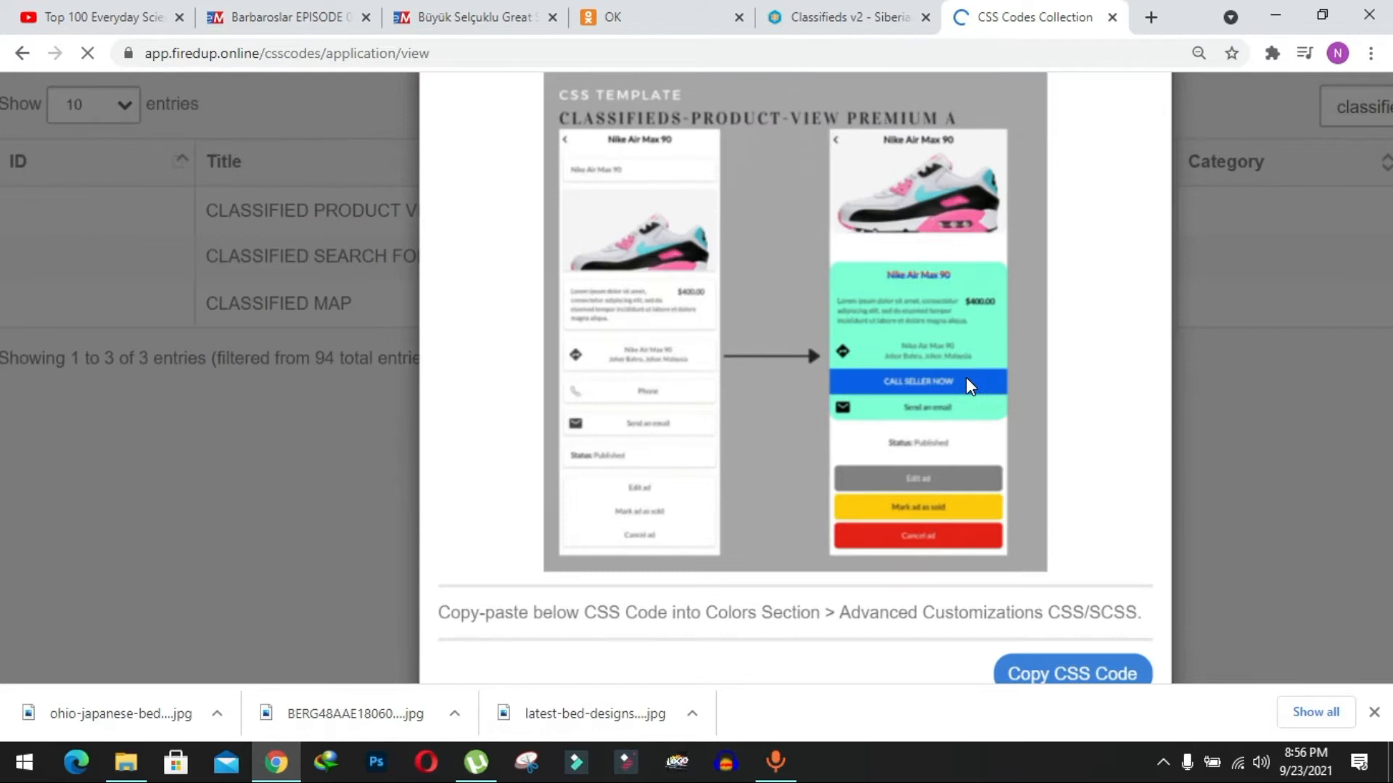
scroll(965, 377, down, 1)
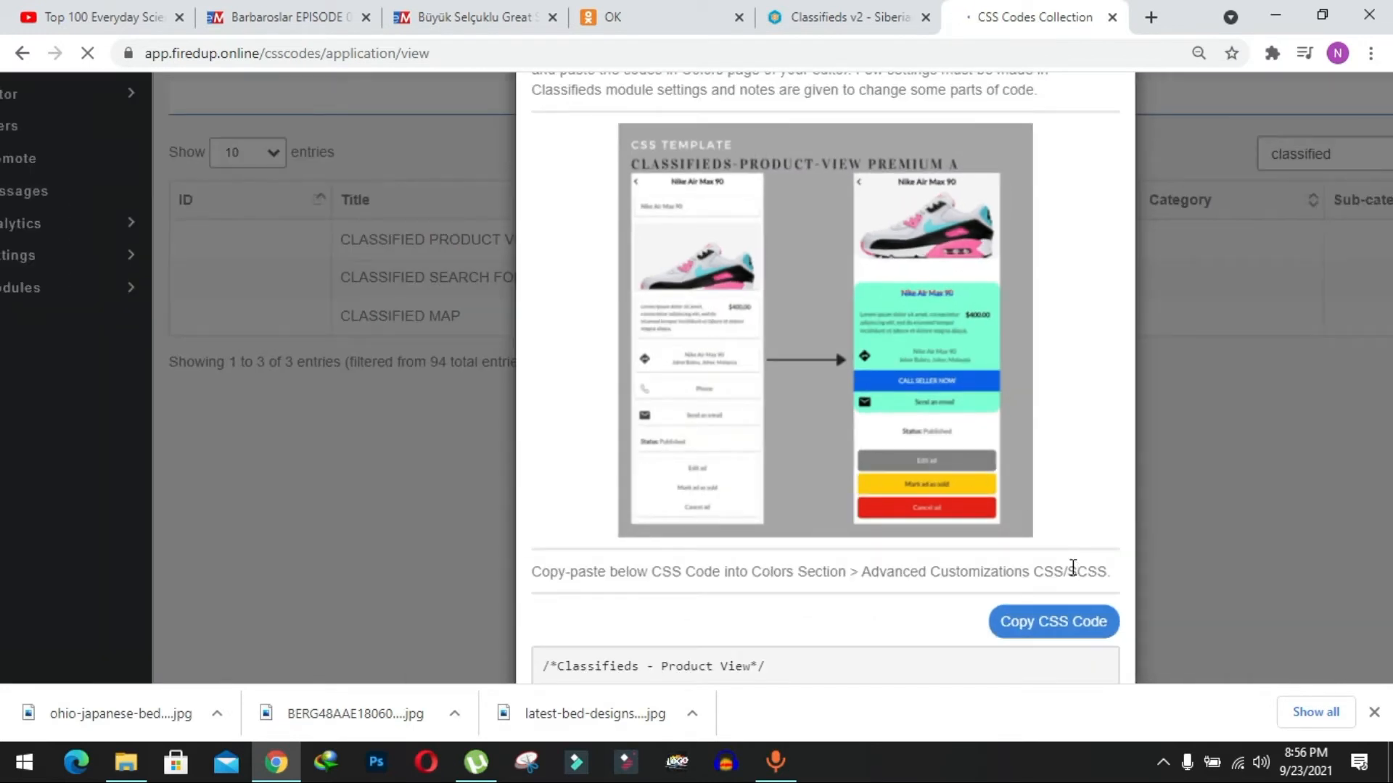
Copy the CSS code of the CLASSIFIED PRODUCT VIEW template to the clipboard.
scroll(1074, 573, down, 4)
scroll(912, 283, down, 1)
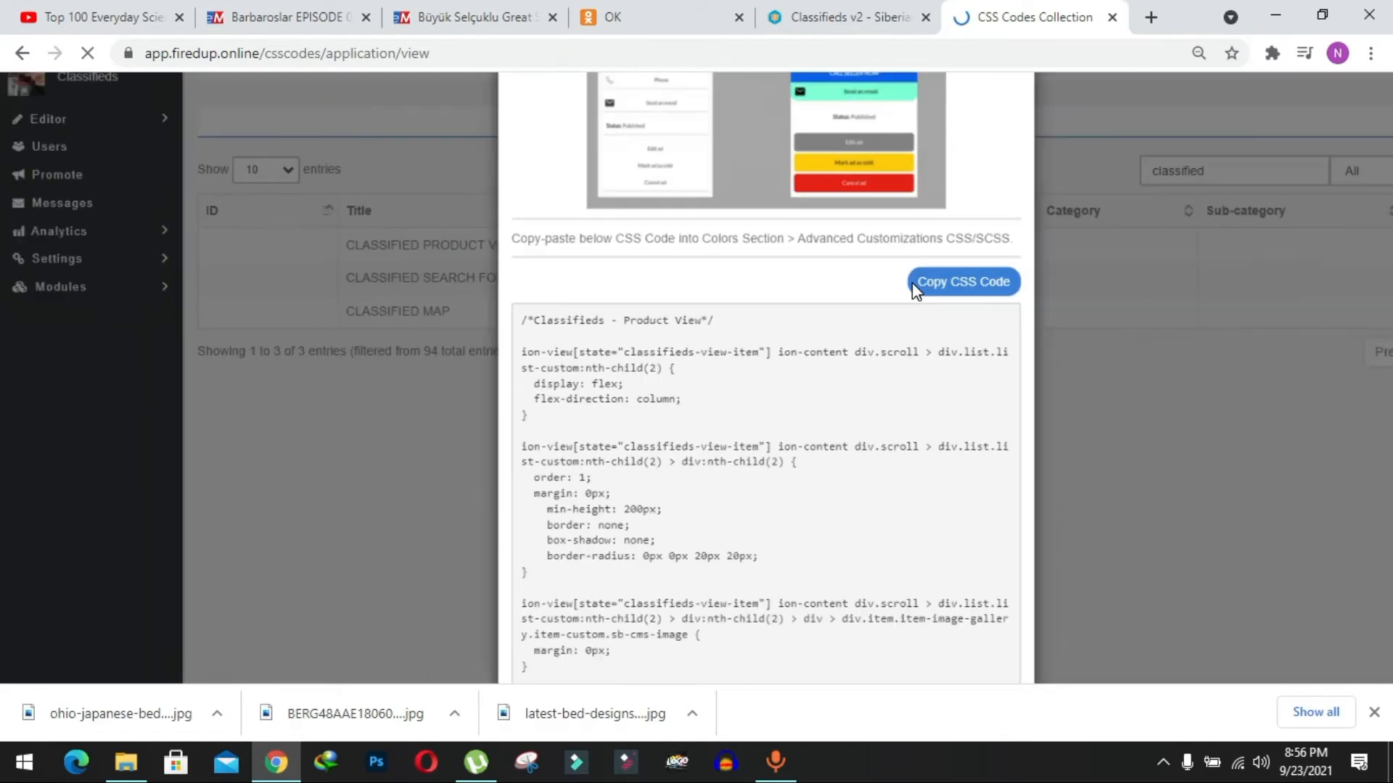
scroll(936, 440, down, 1)
click(912, 286)
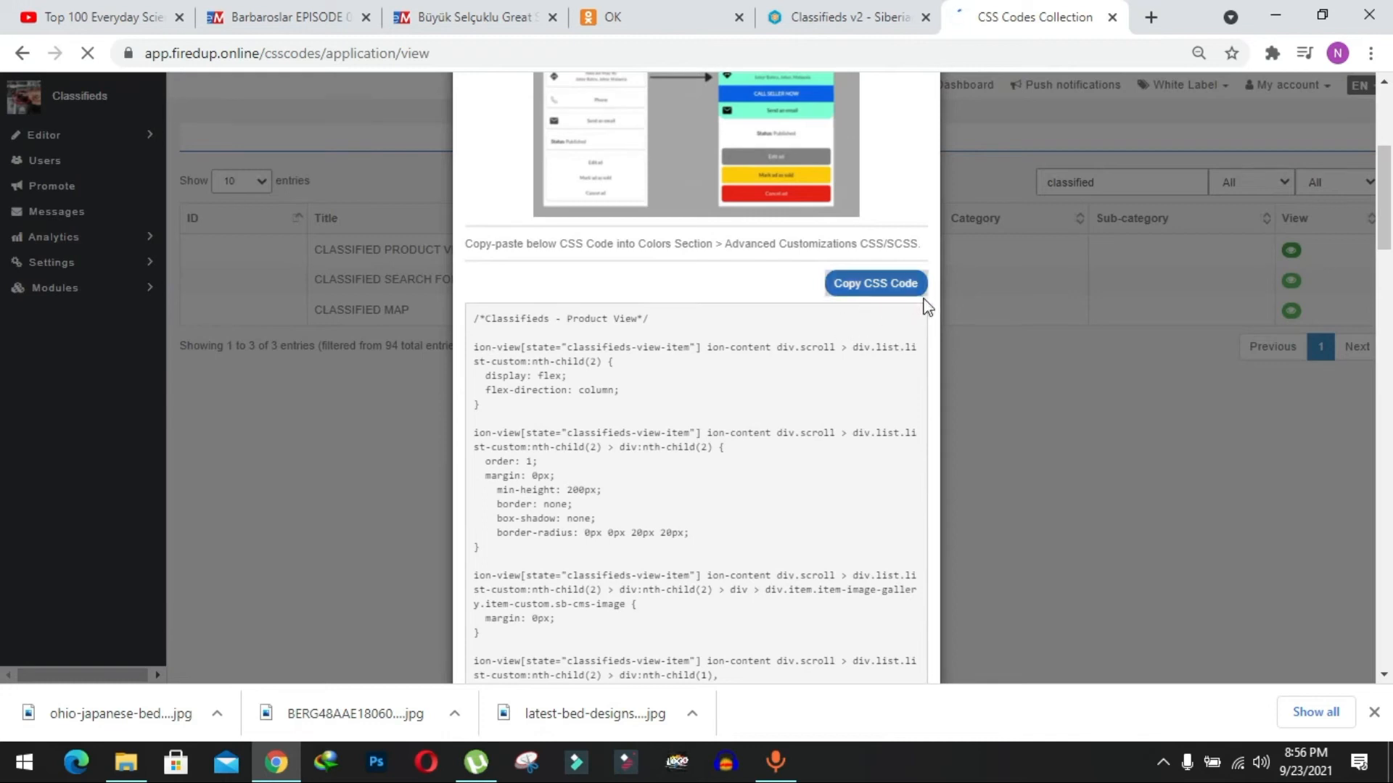
click(843, 286)
key(Return)
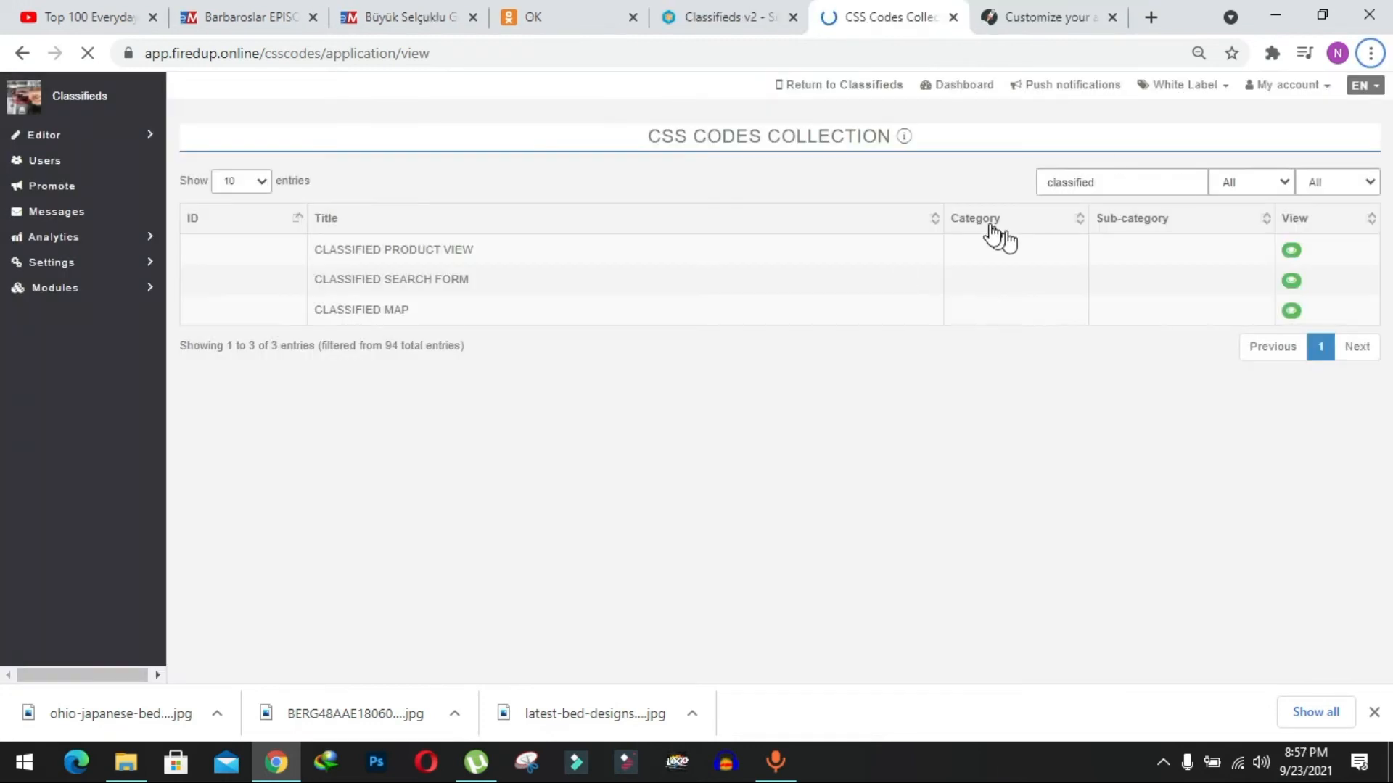
Paste the copied product view CSS into the Colors page's custom SCSS code, save it, and leave an empty line at the end.
click(1033, 22)
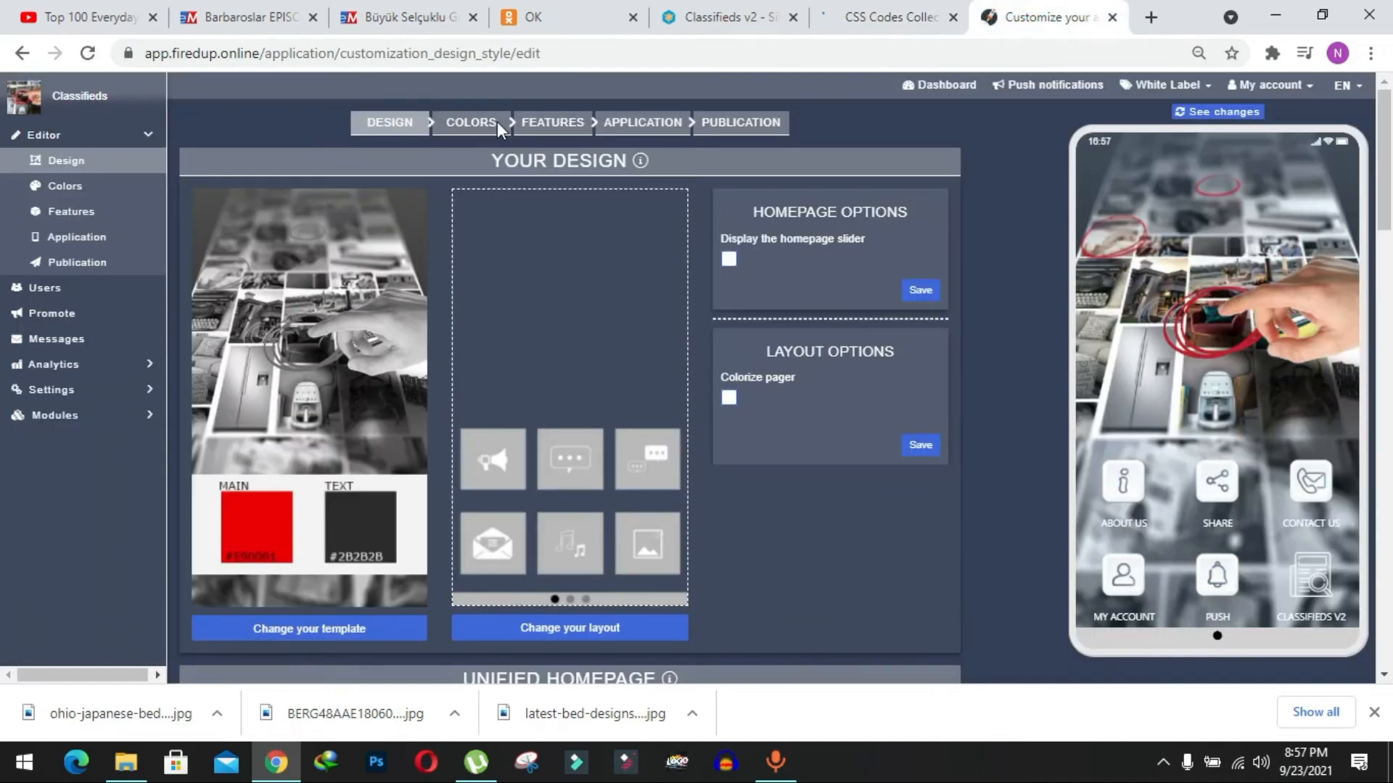
click(470, 131)
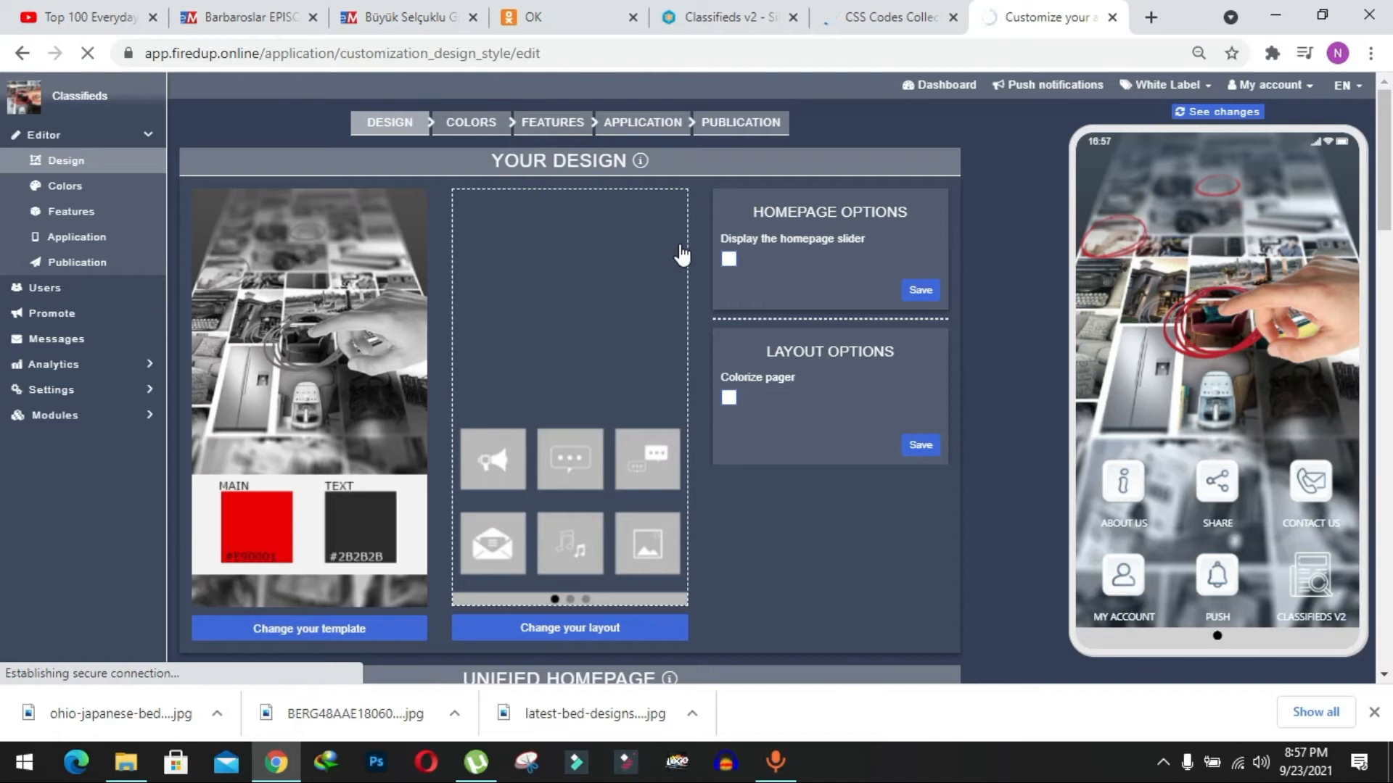
scroll(892, 283, down, 20)
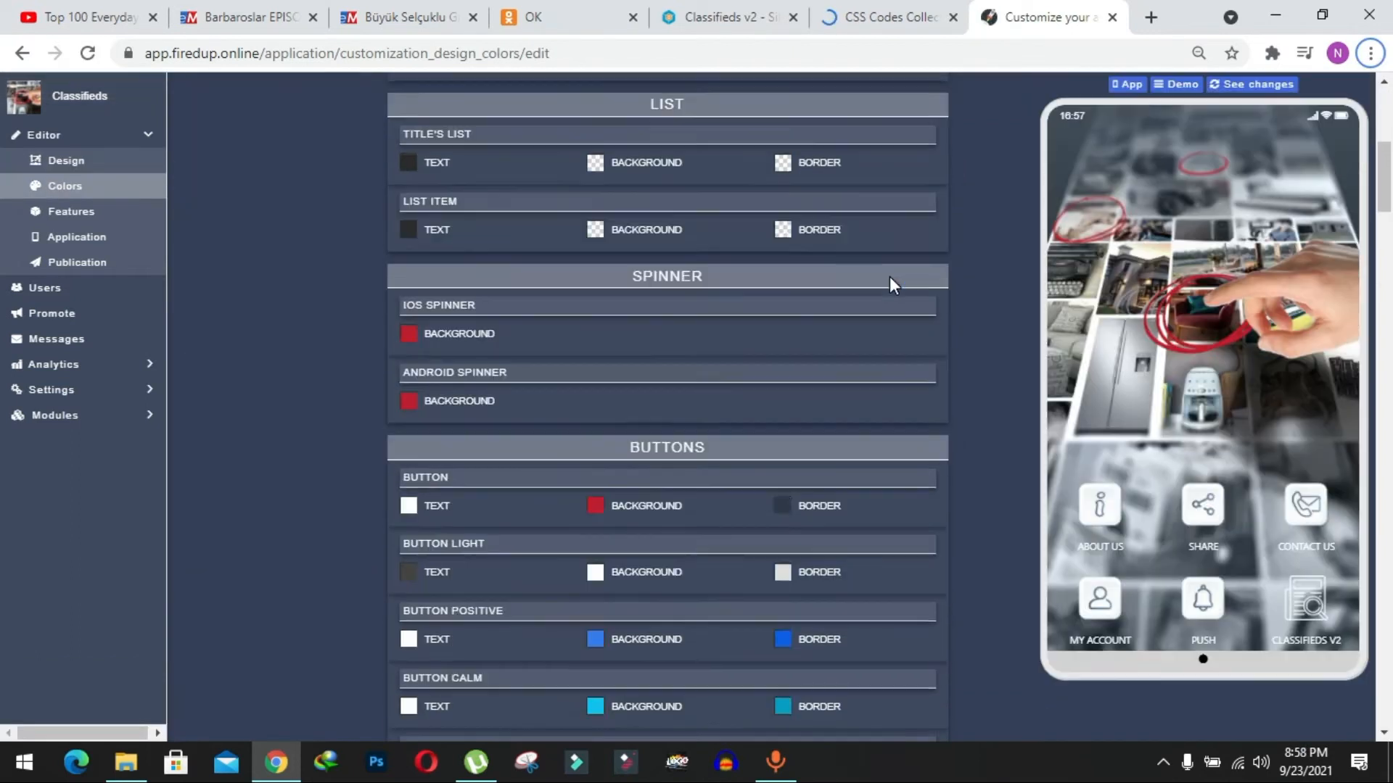
scroll(890, 276, down, 20)
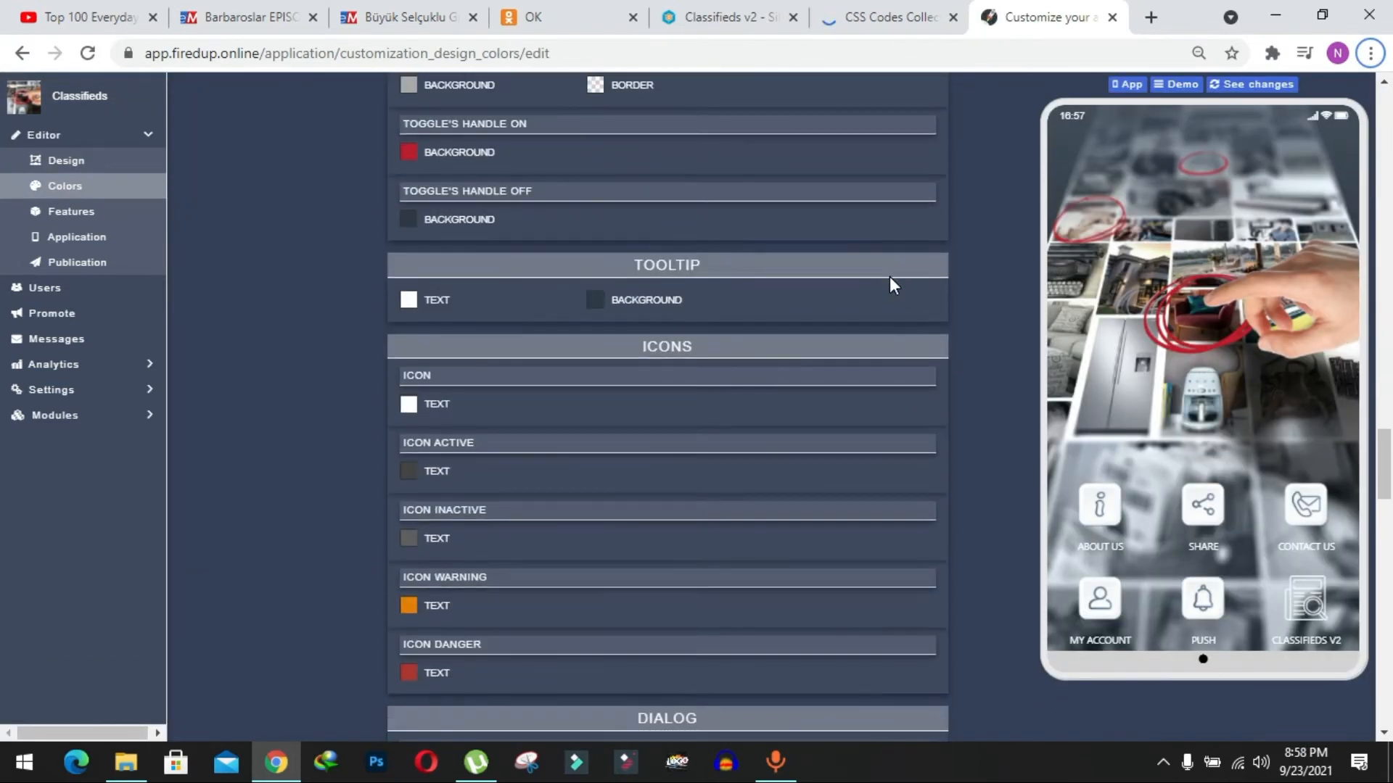
scroll(889, 276, down, 15)
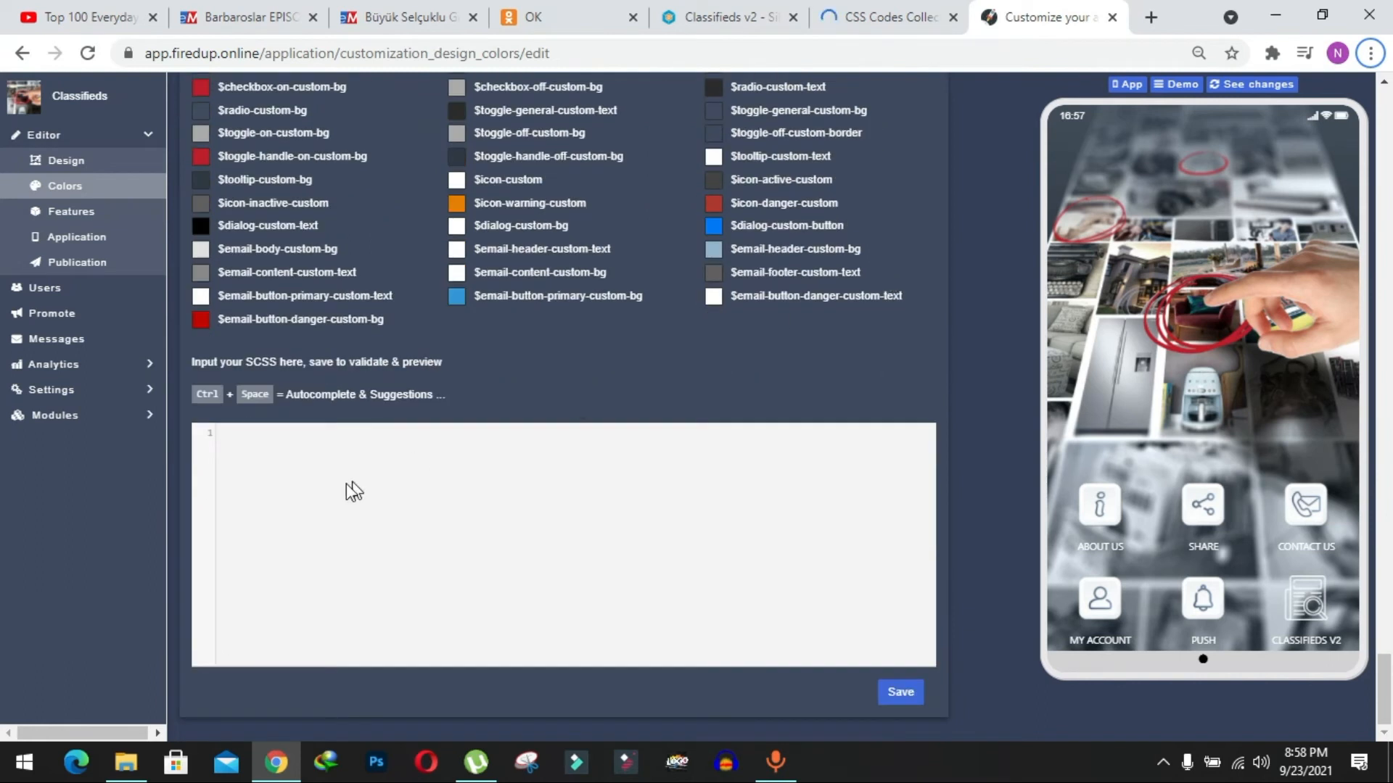
click(282, 436)
key(ctrl+v)
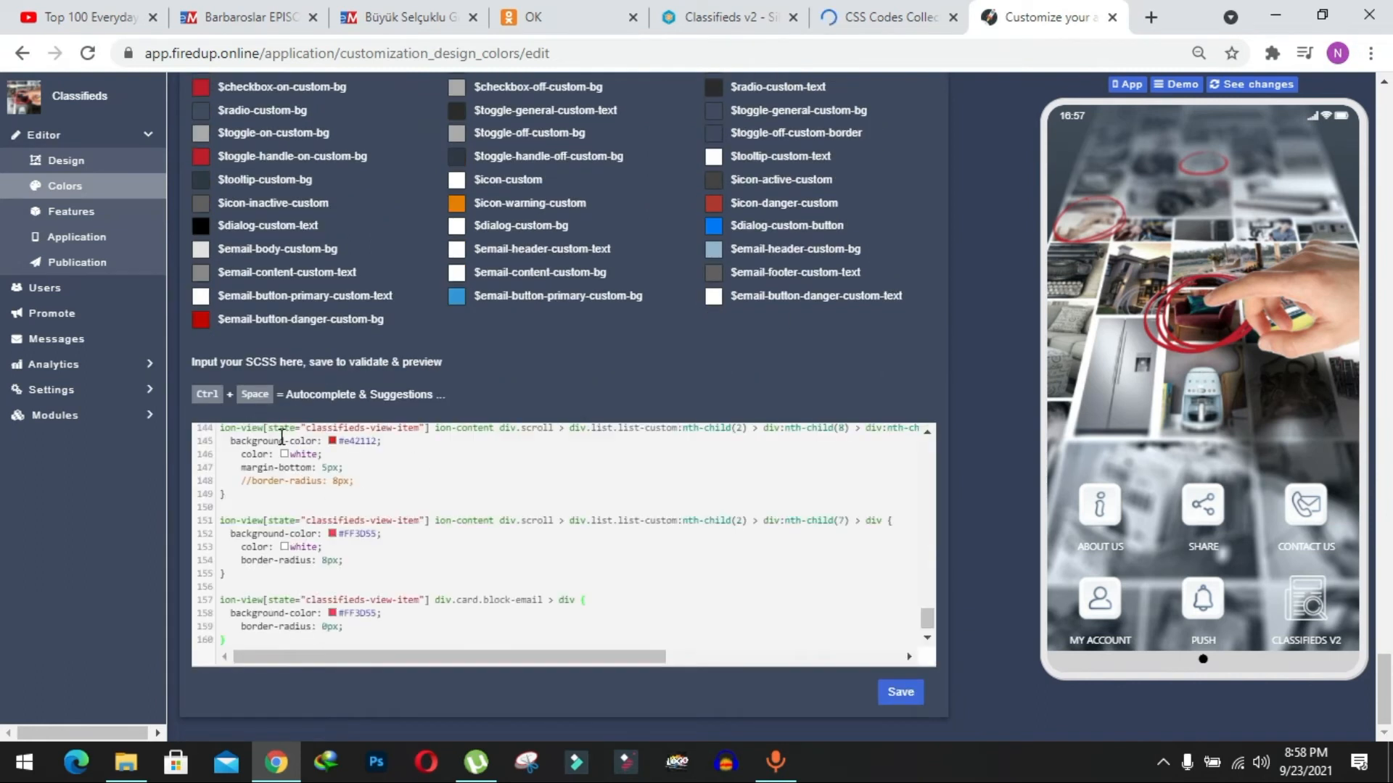
click(907, 695)
click(907, 695)
key(Return)
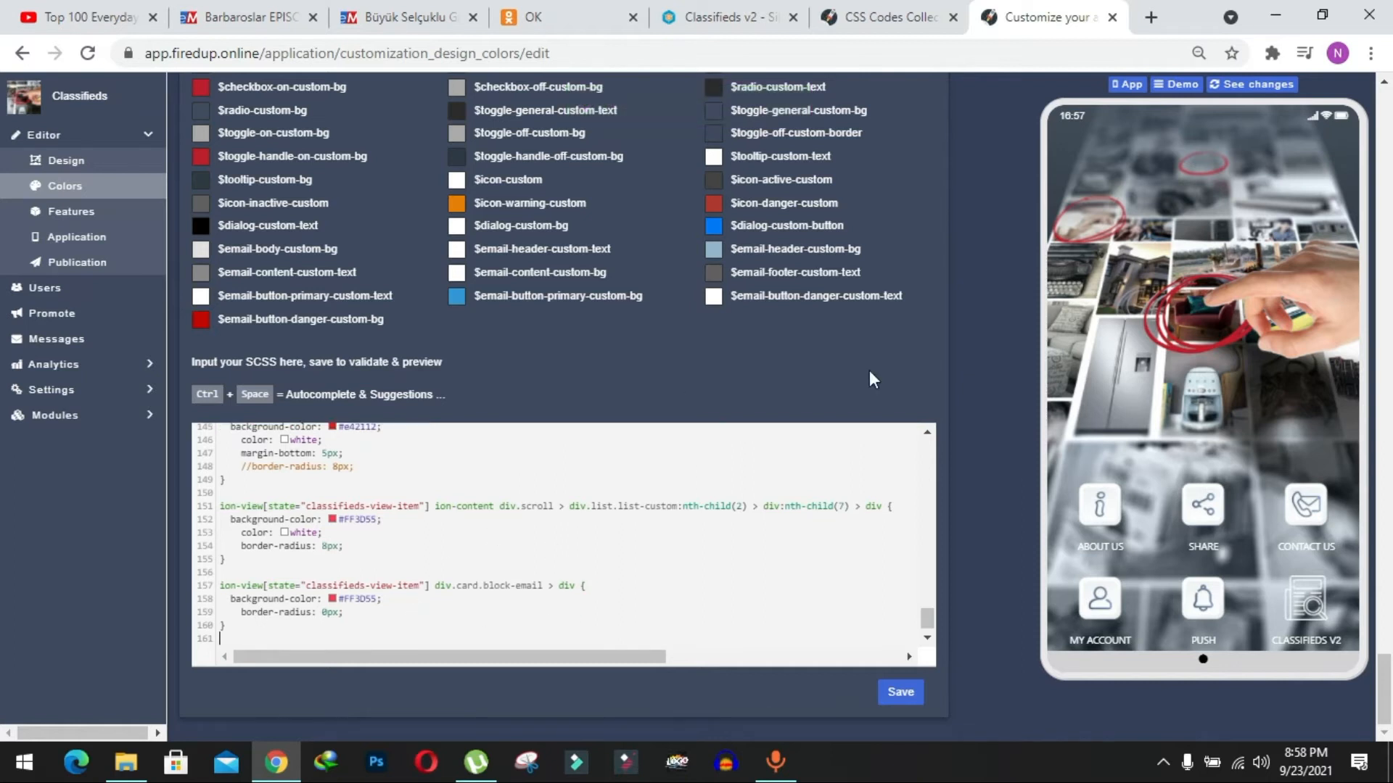
Copy the CSS code of the CLASSIFIED SEARCH FORM template and return to the SCSS code on the Colors page.
click(915, 20)
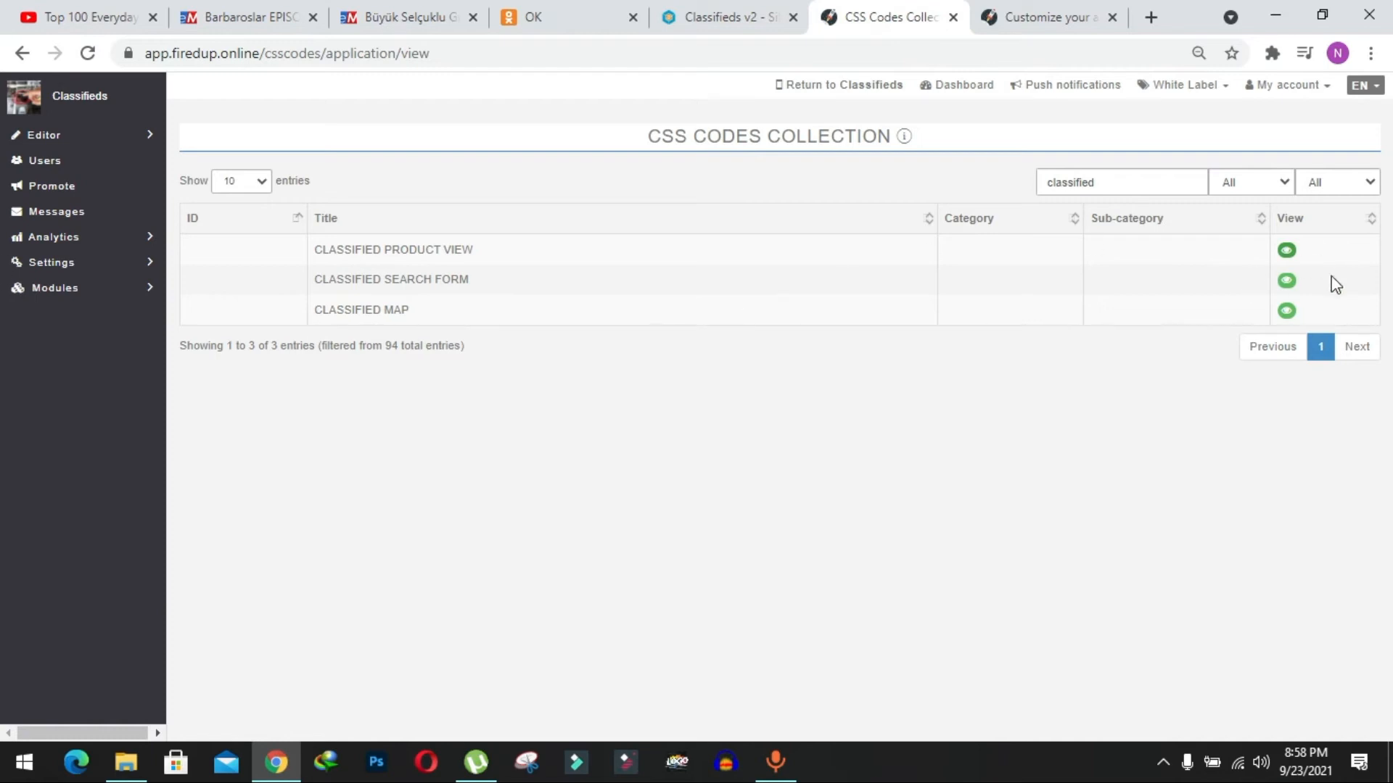
click(1289, 283)
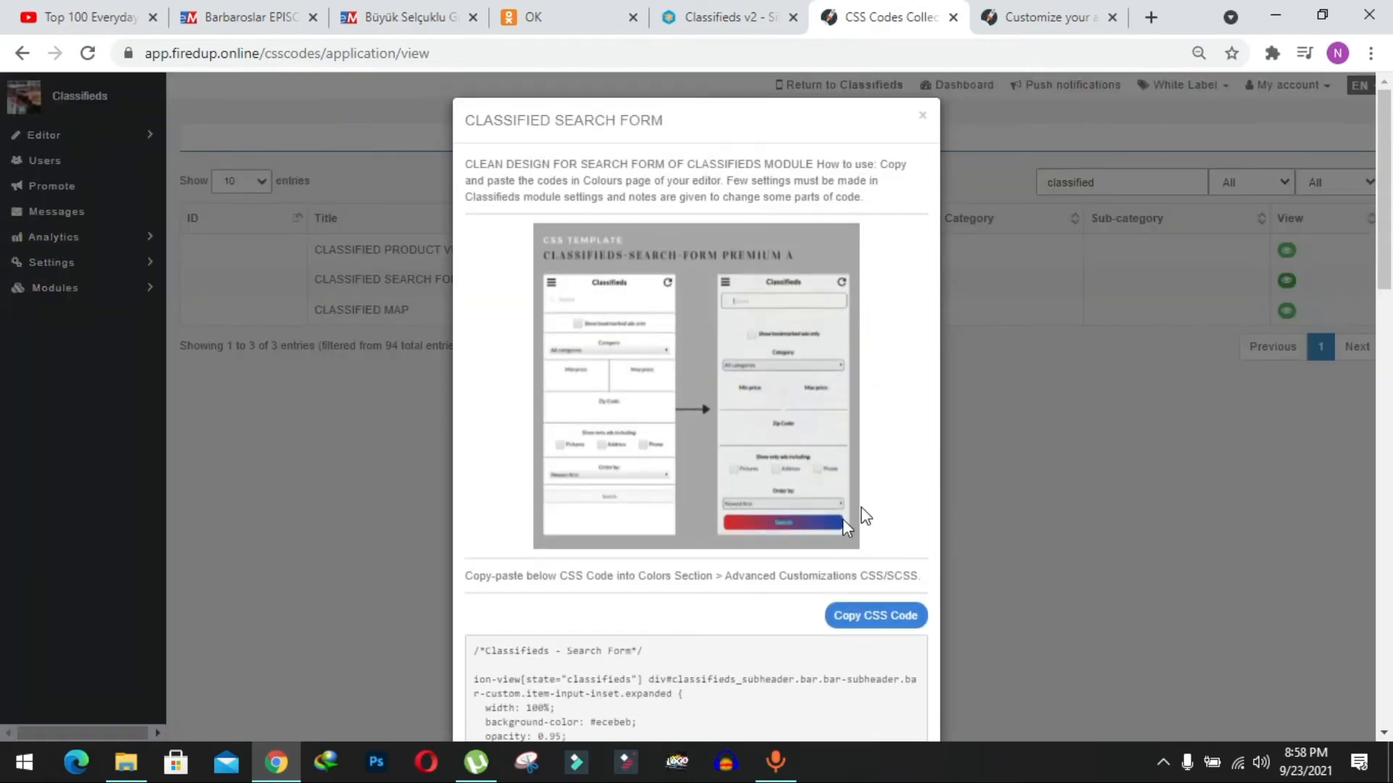
scroll(933, 467, down, 3)
click(877, 370)
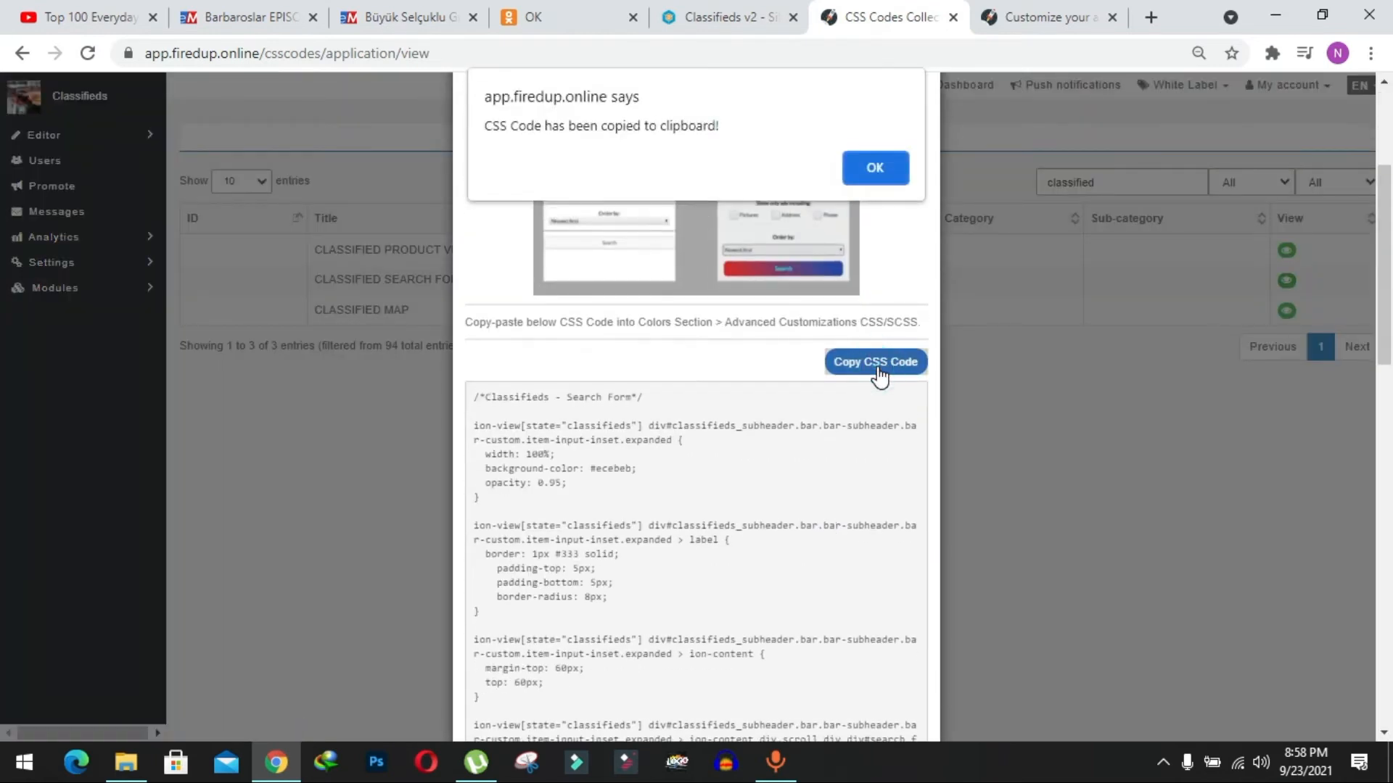
click(881, 166)
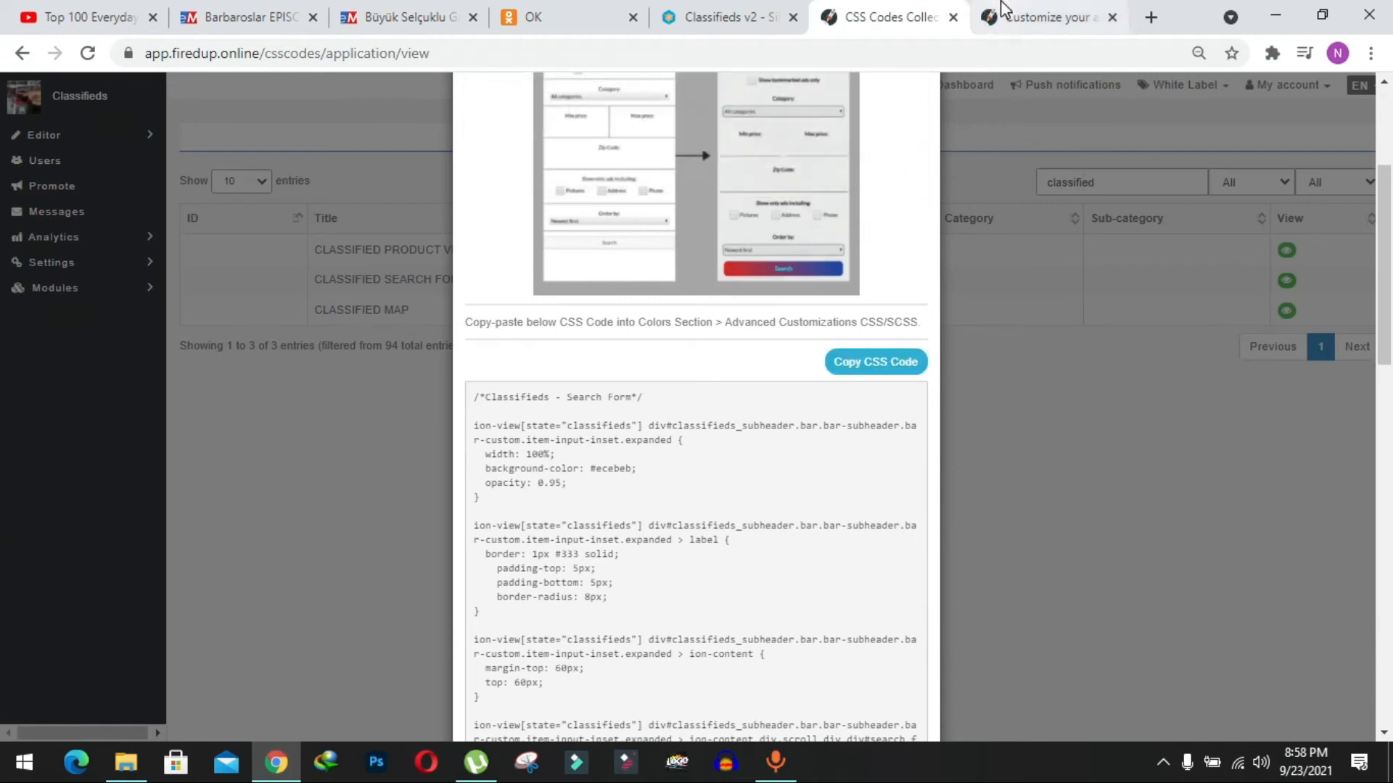
click(1008, 14)
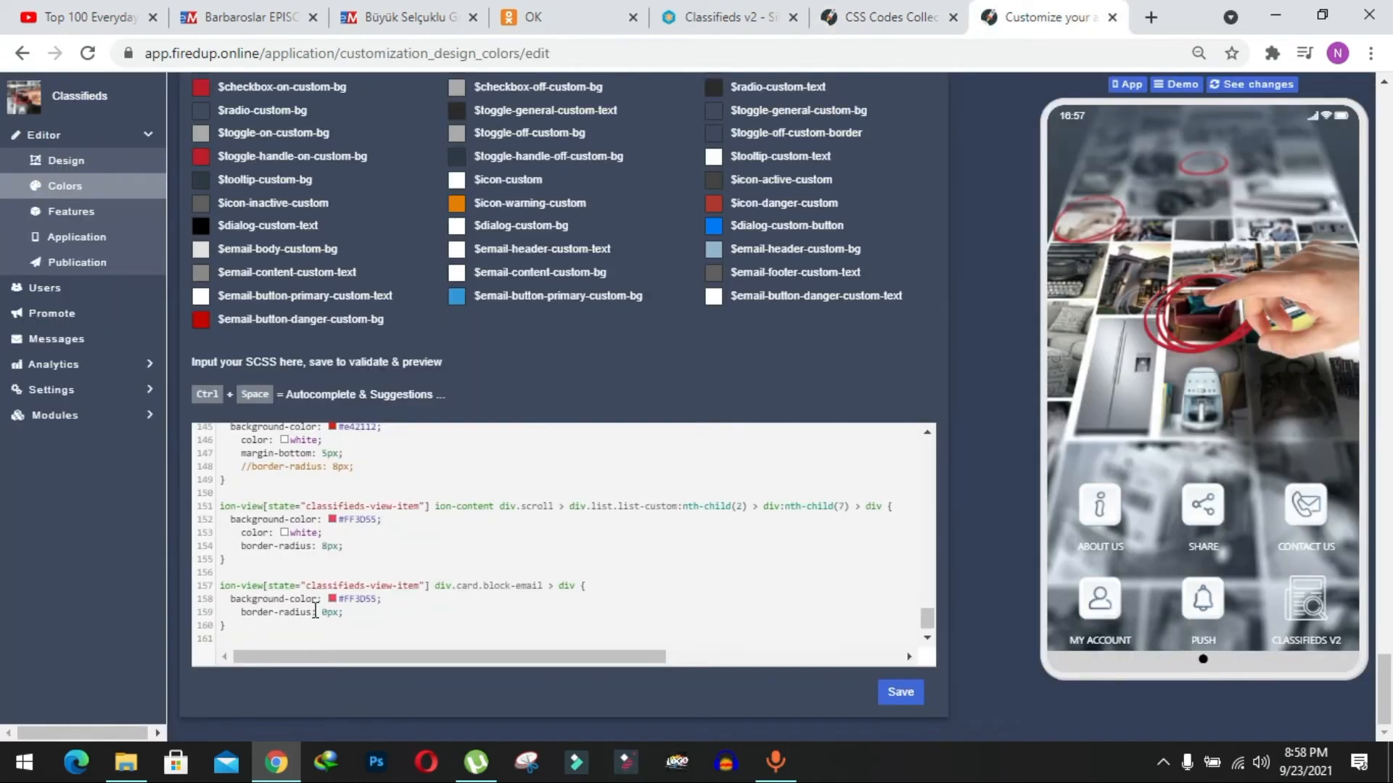
Paste the copied search form CSS at the end of the SCSS code, add an empty line, and close the CLASSIFIED SEARCH FORM template.
key(ctrl+v)
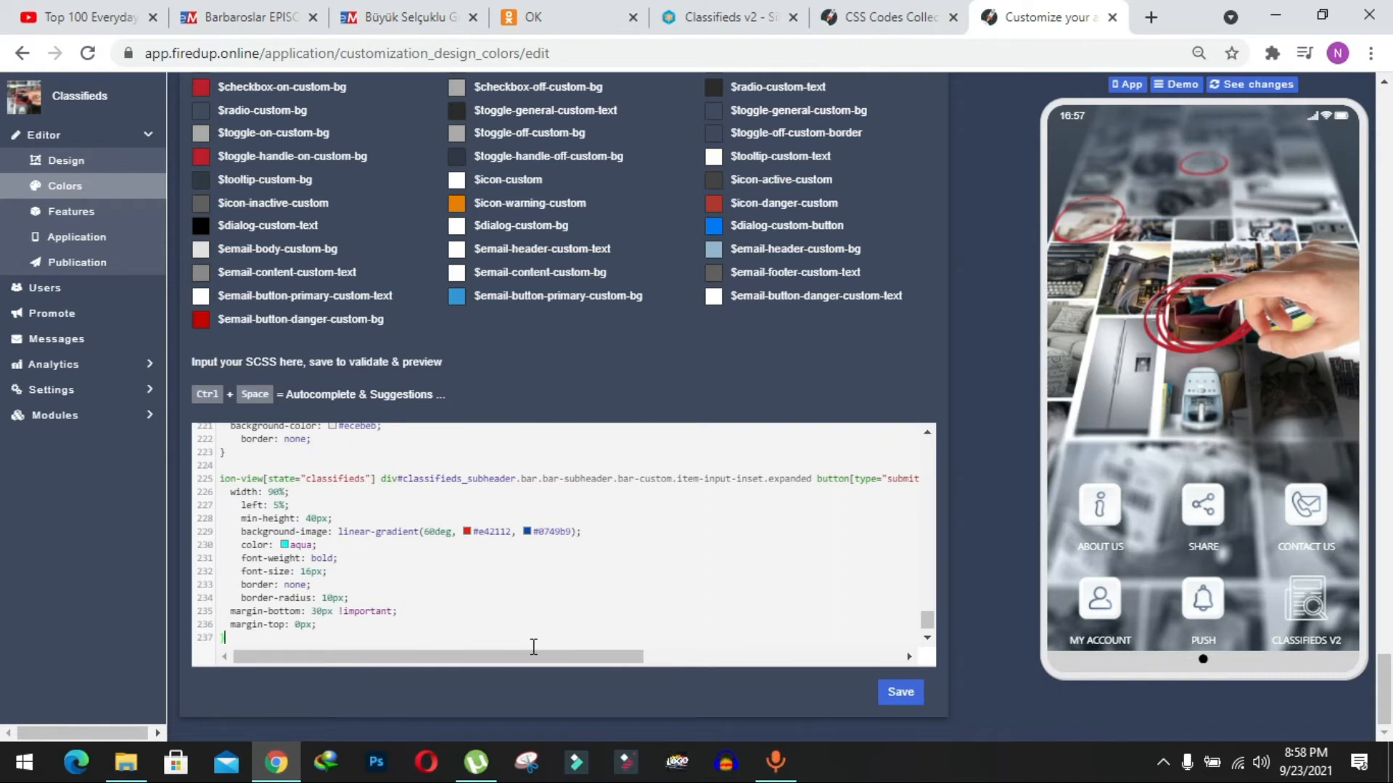
key(Return)
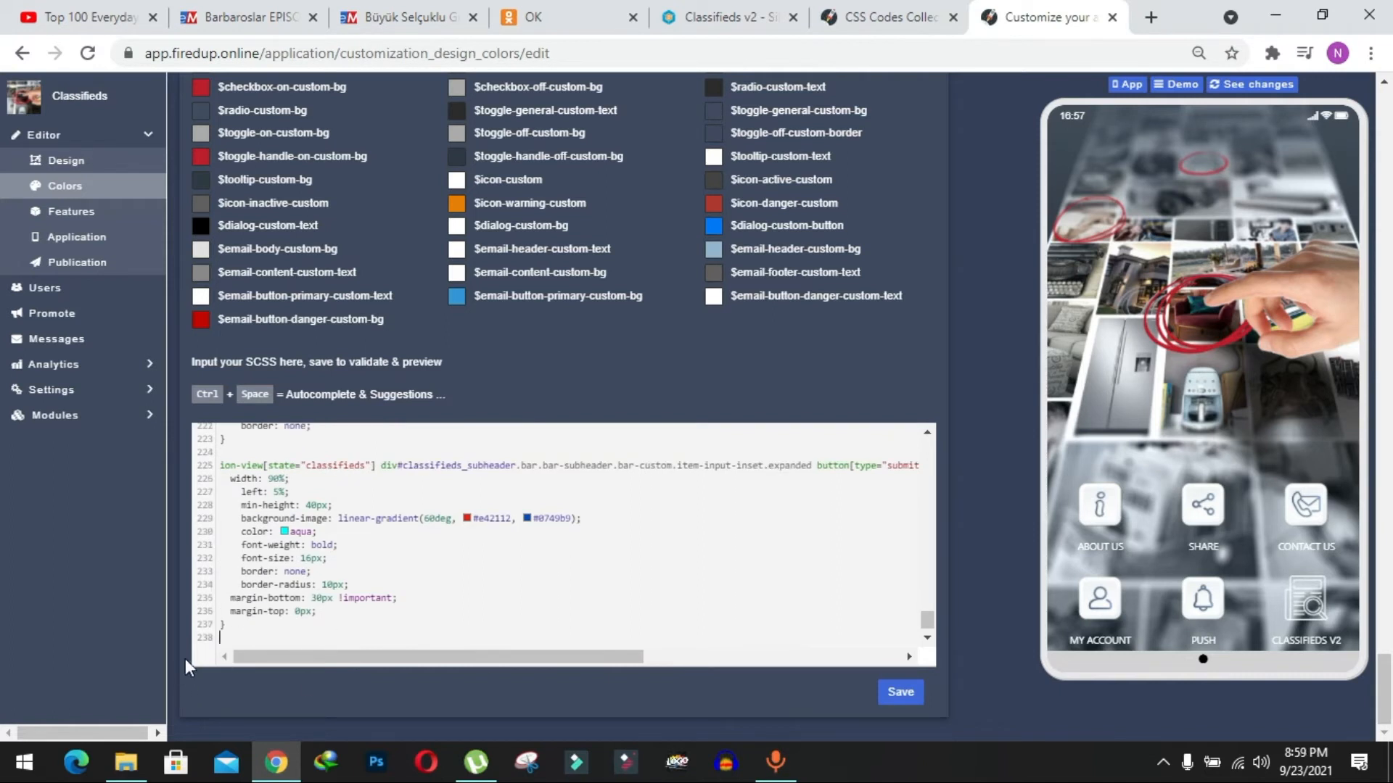
click(894, 17)
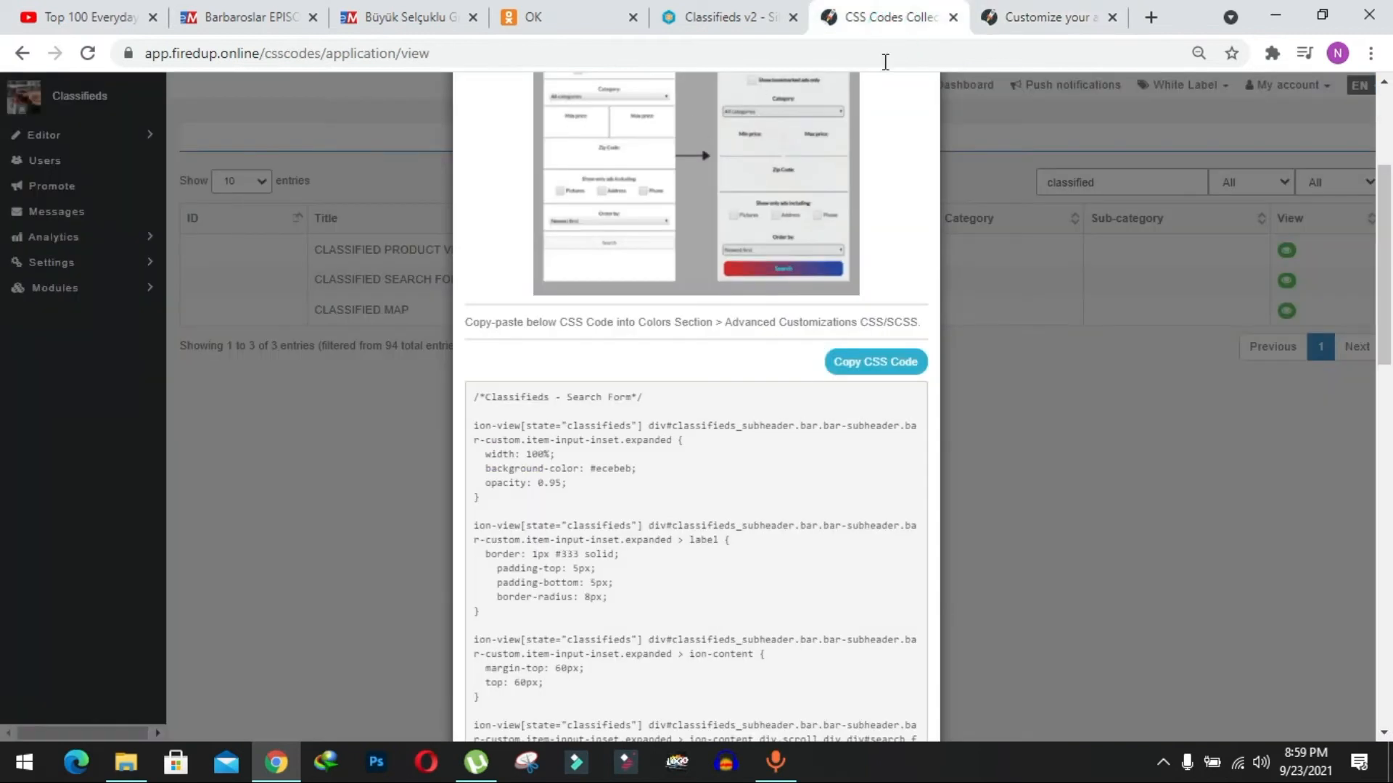
click(1143, 244)
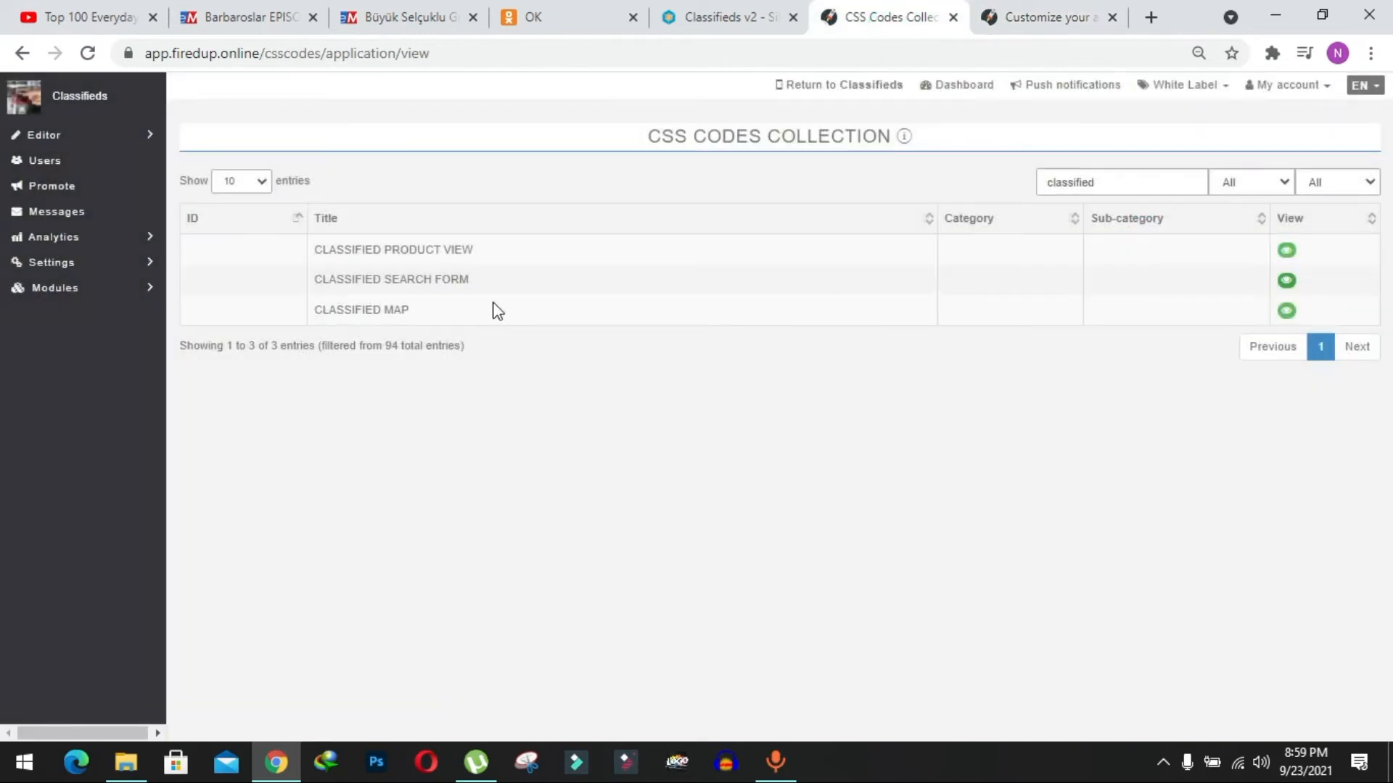
Copy the CSS code of the CLASSIFIED MAP template into the end of the Colors page's SCSS code and save it.
click(1288, 311)
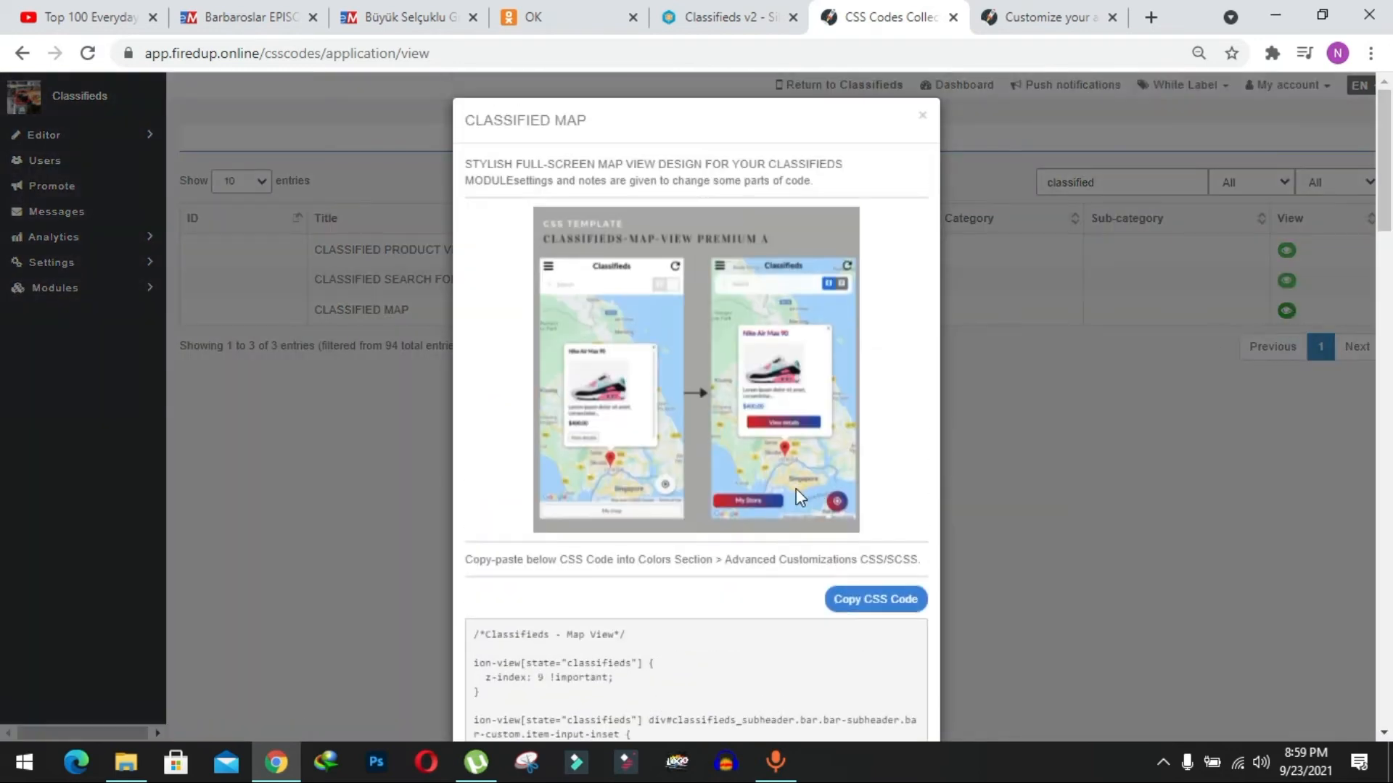
click(900, 602)
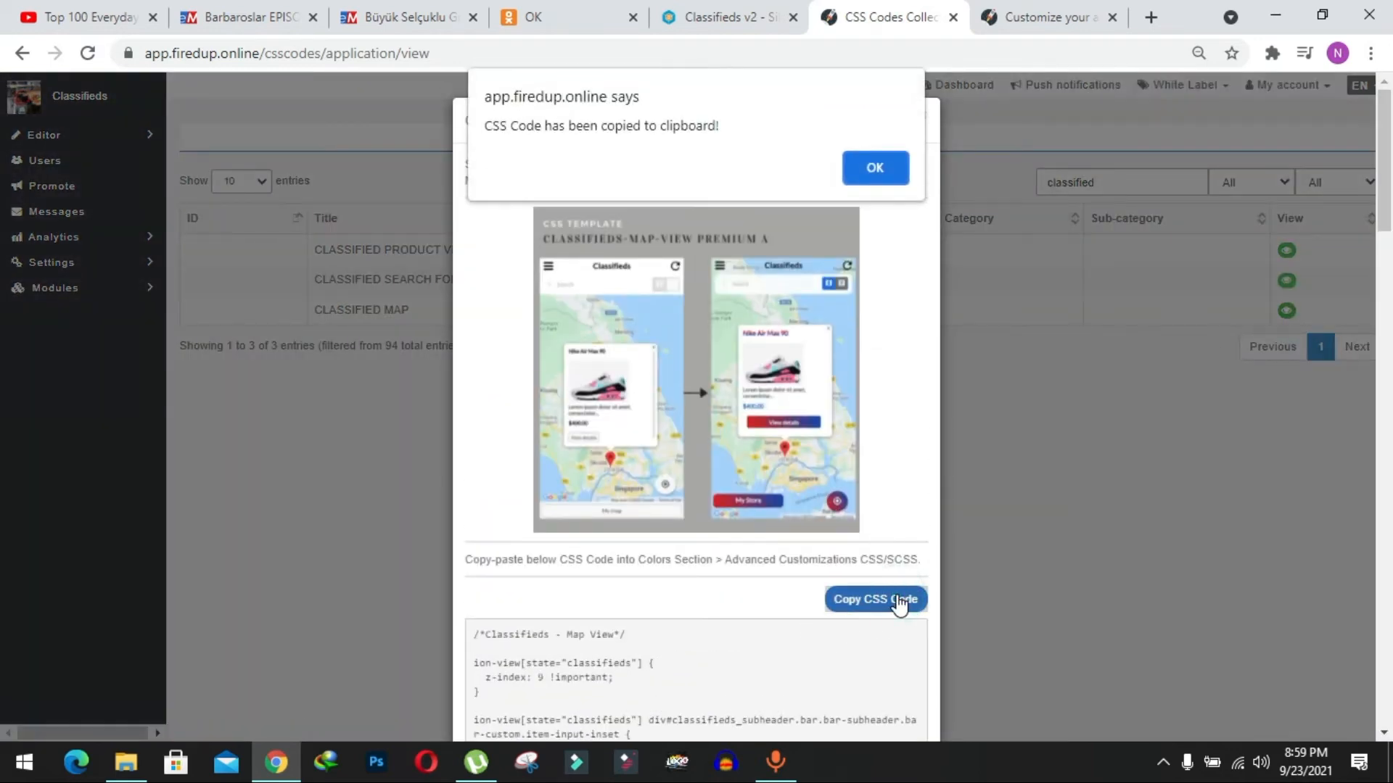
click(877, 165)
click(1052, 10)
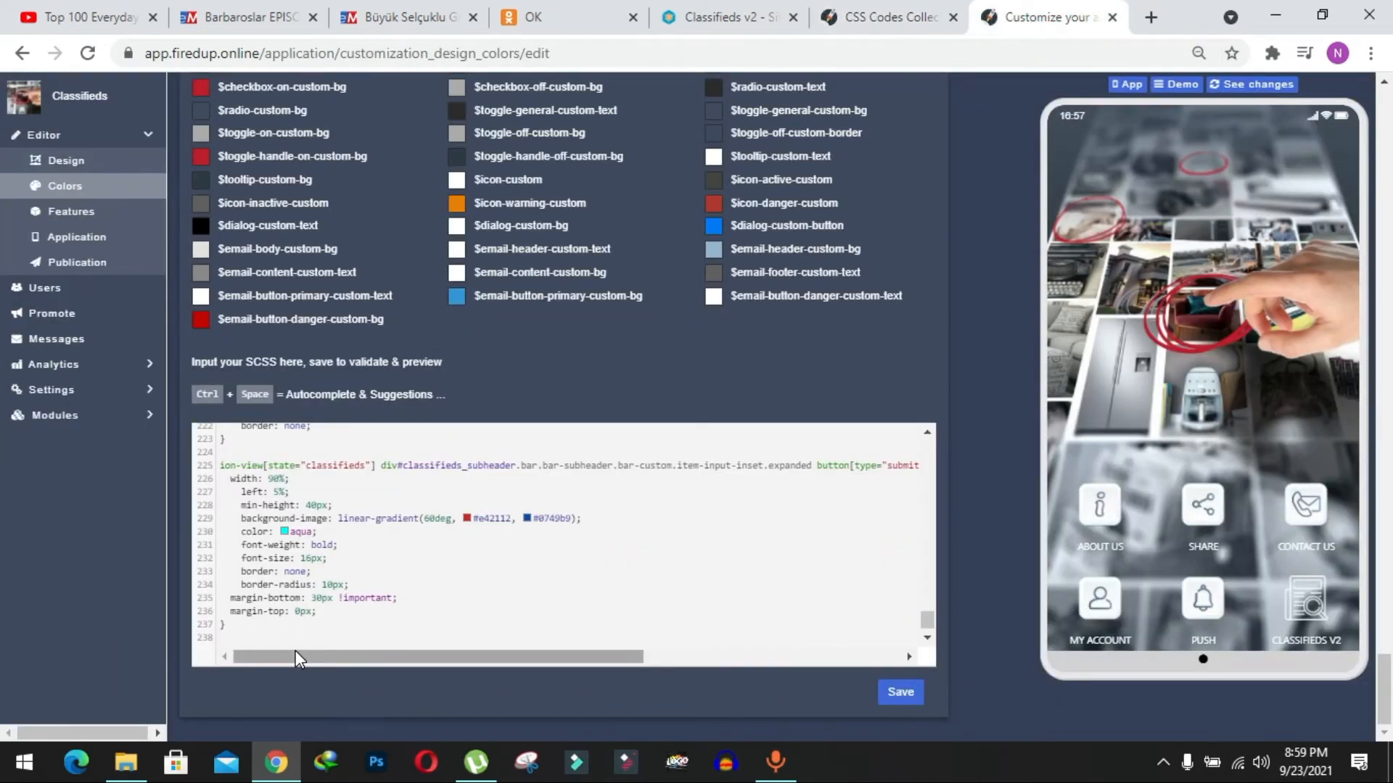
key(ctrl+v)
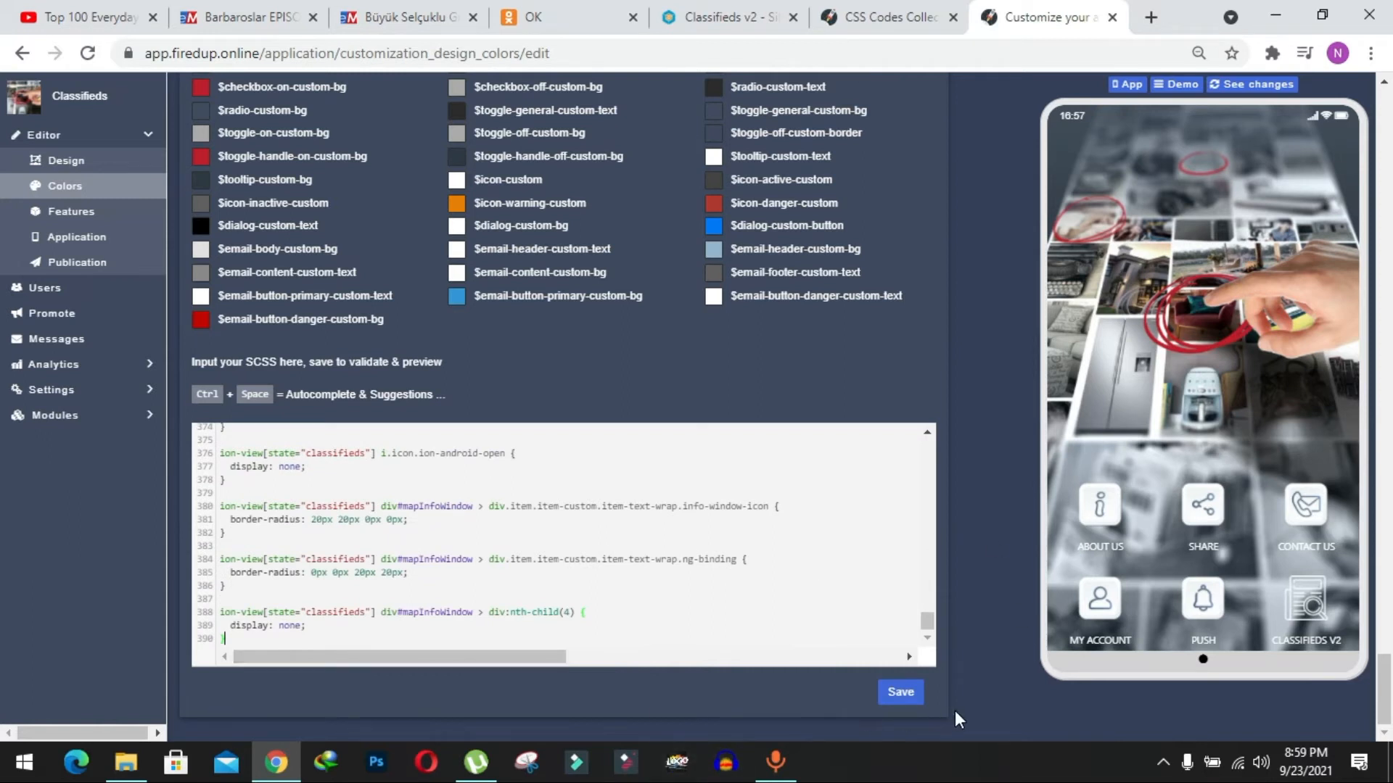
click(903, 692)
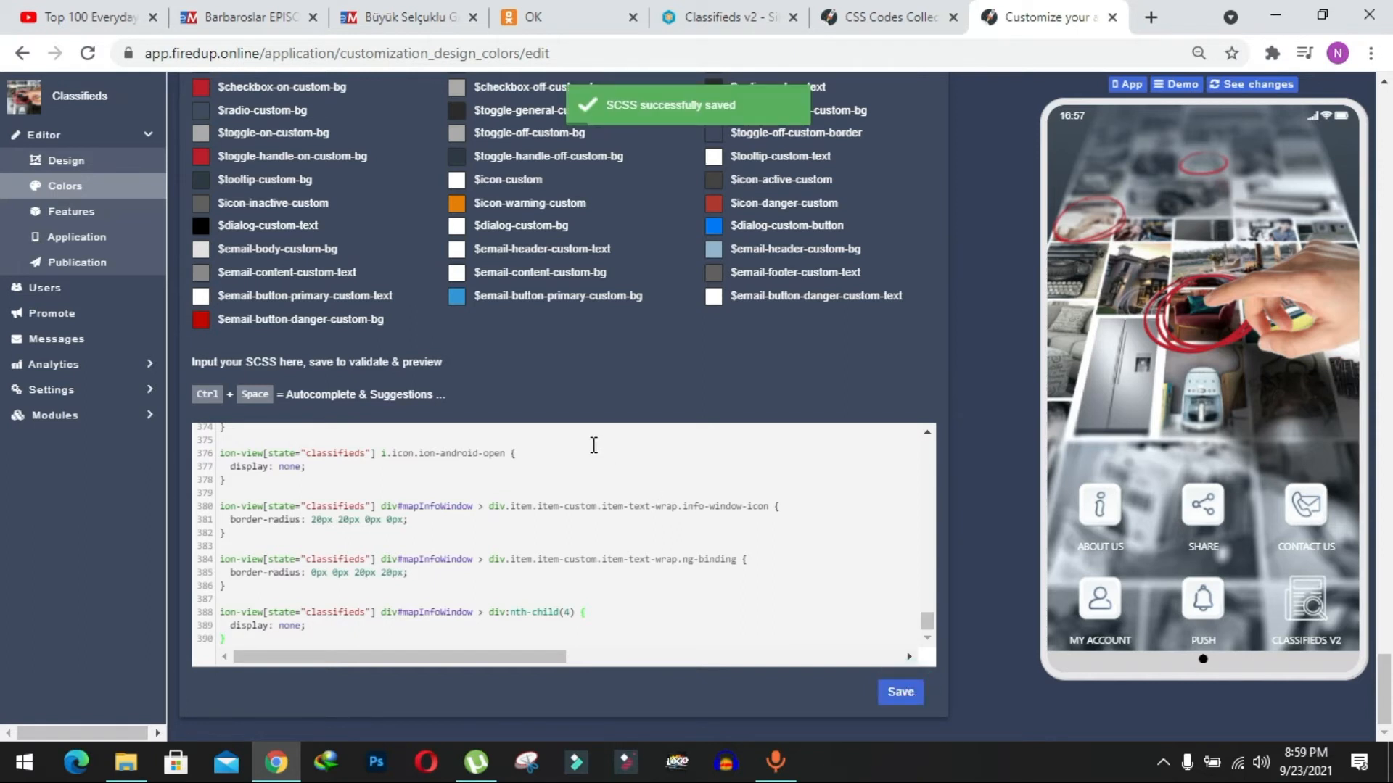
Open the app's API Keys settings and locate the Google Maps JavaScript API Key field.
scroll(593, 445, up, 5)
scroll(670, 200, up, 10)
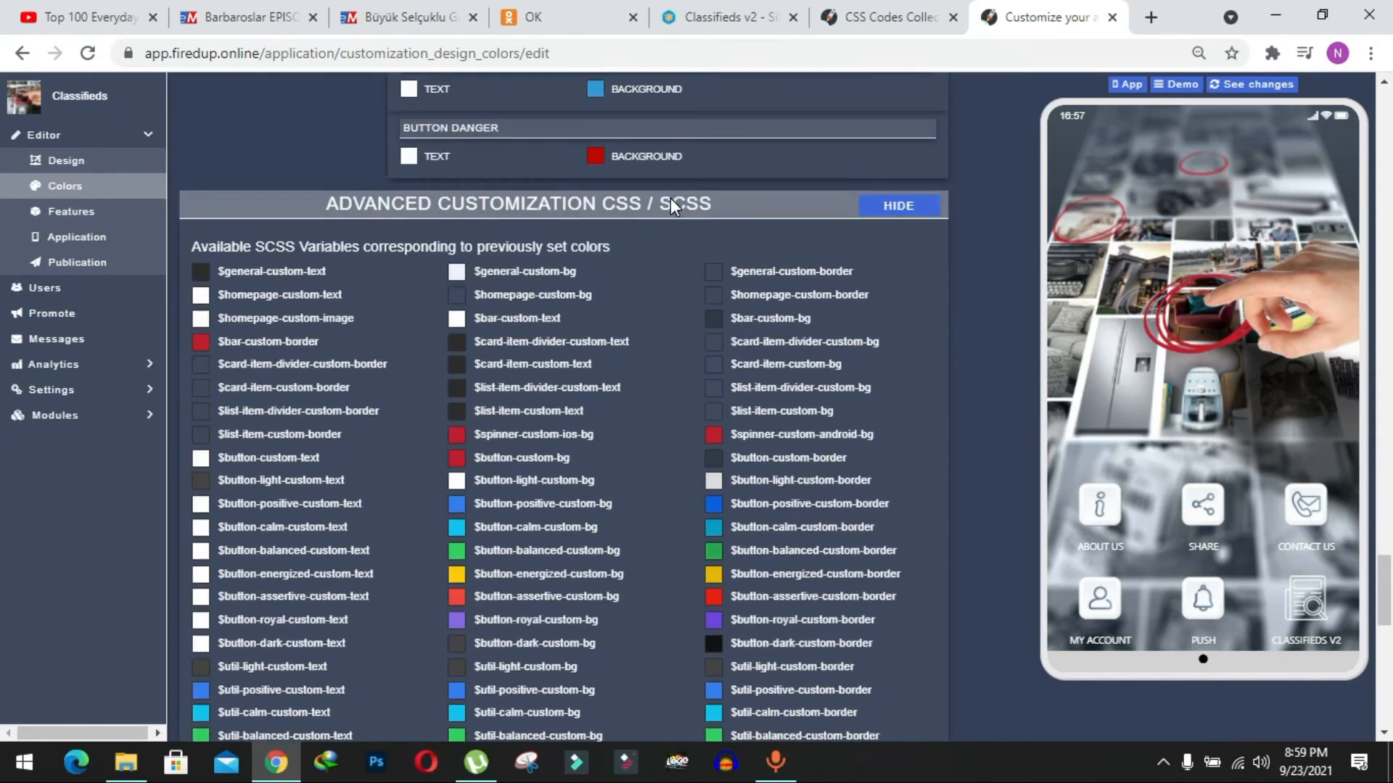
scroll(670, 204, up, 7)
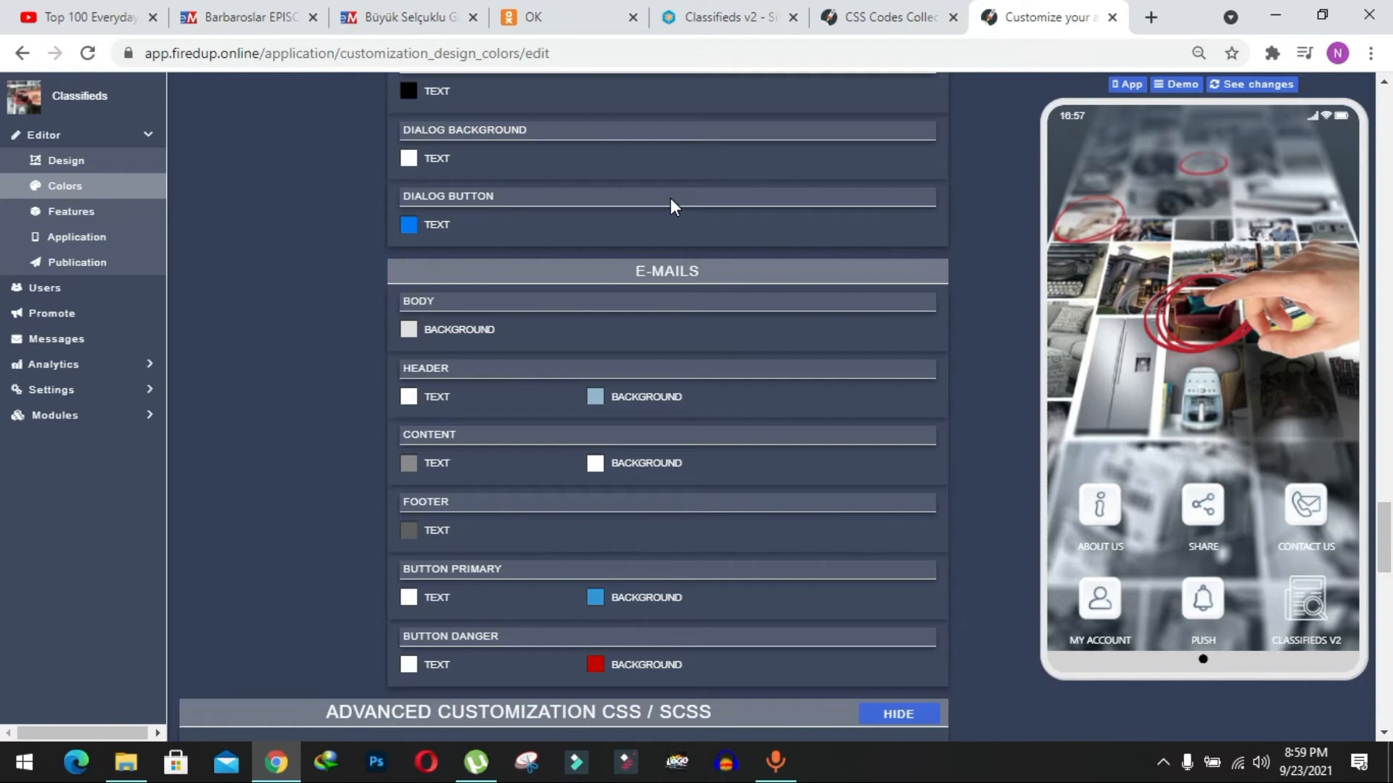
scroll(670, 200, up, 15)
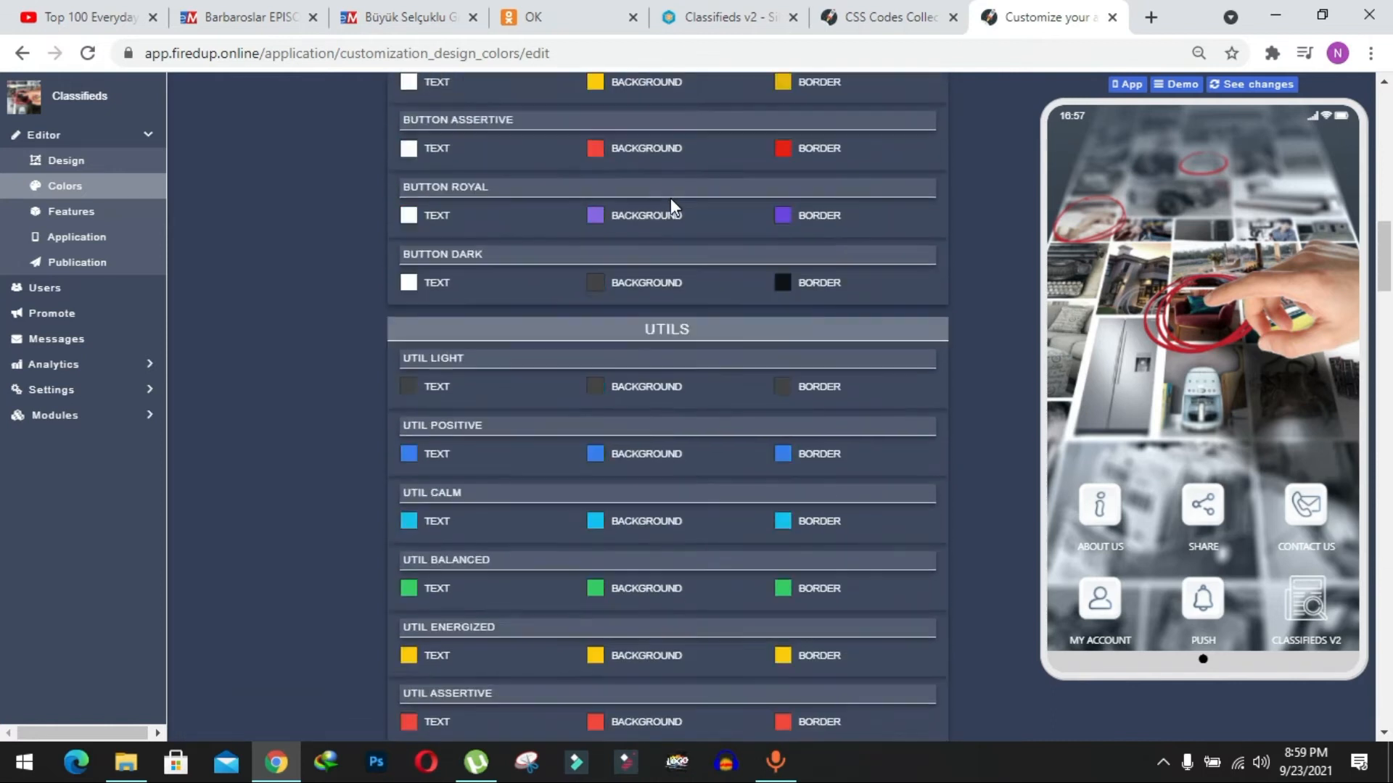
scroll(670, 198, up, 15)
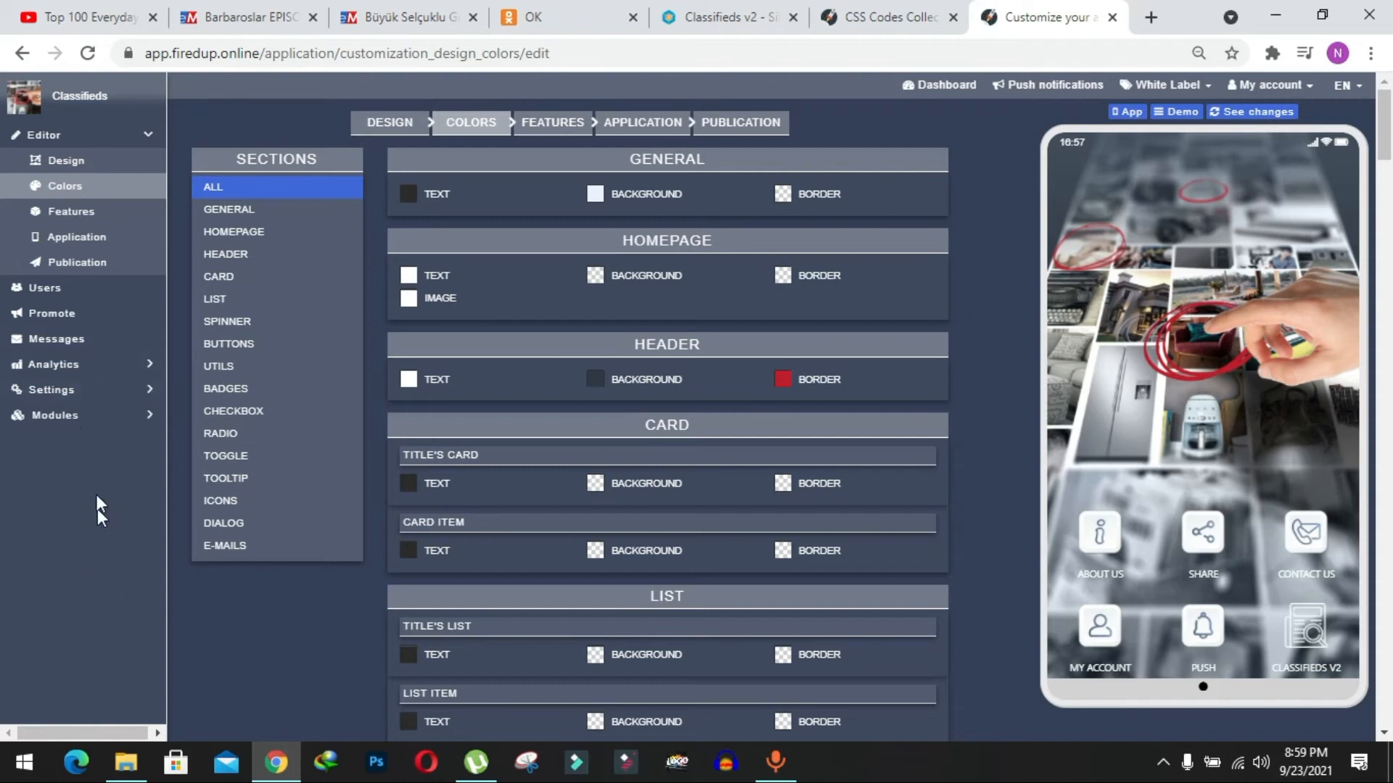
click(87, 390)
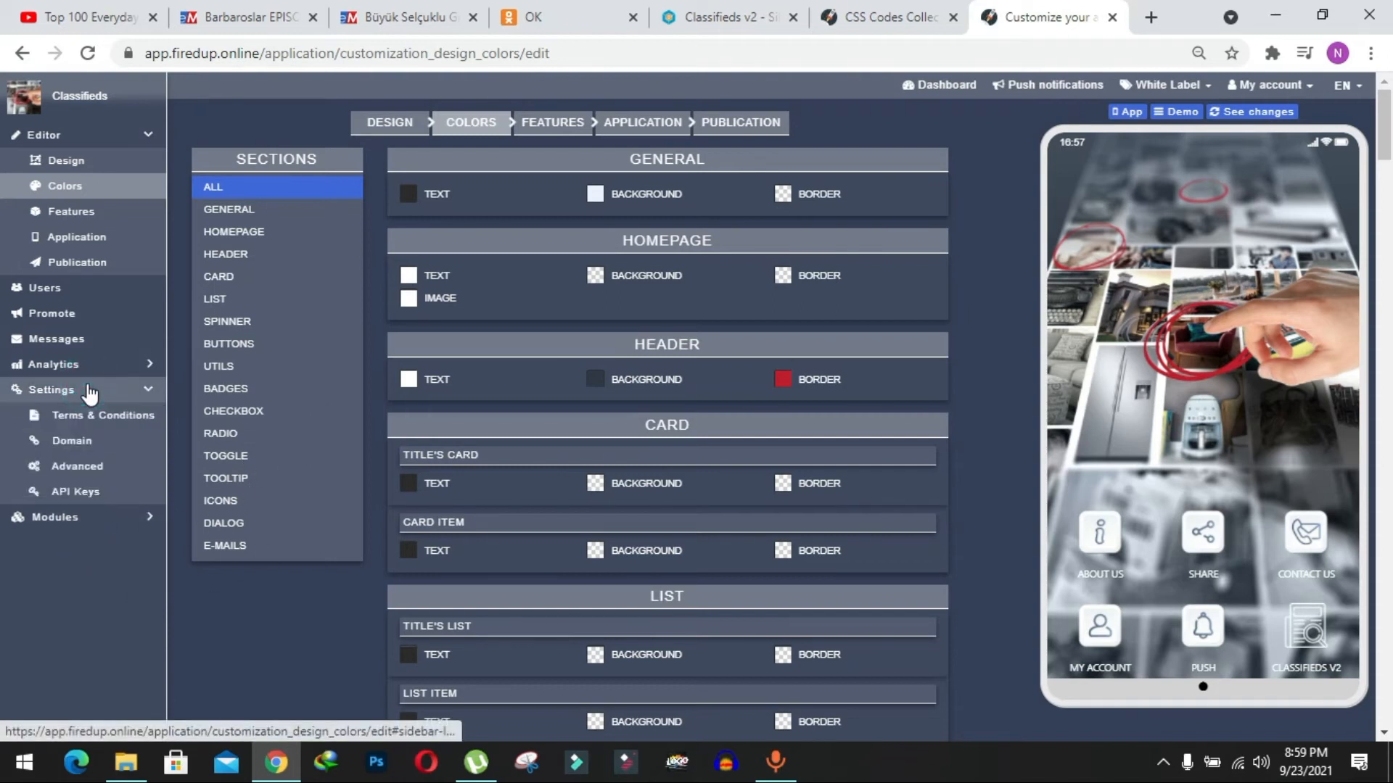
click(88, 499)
scroll(393, 499, down, 1)
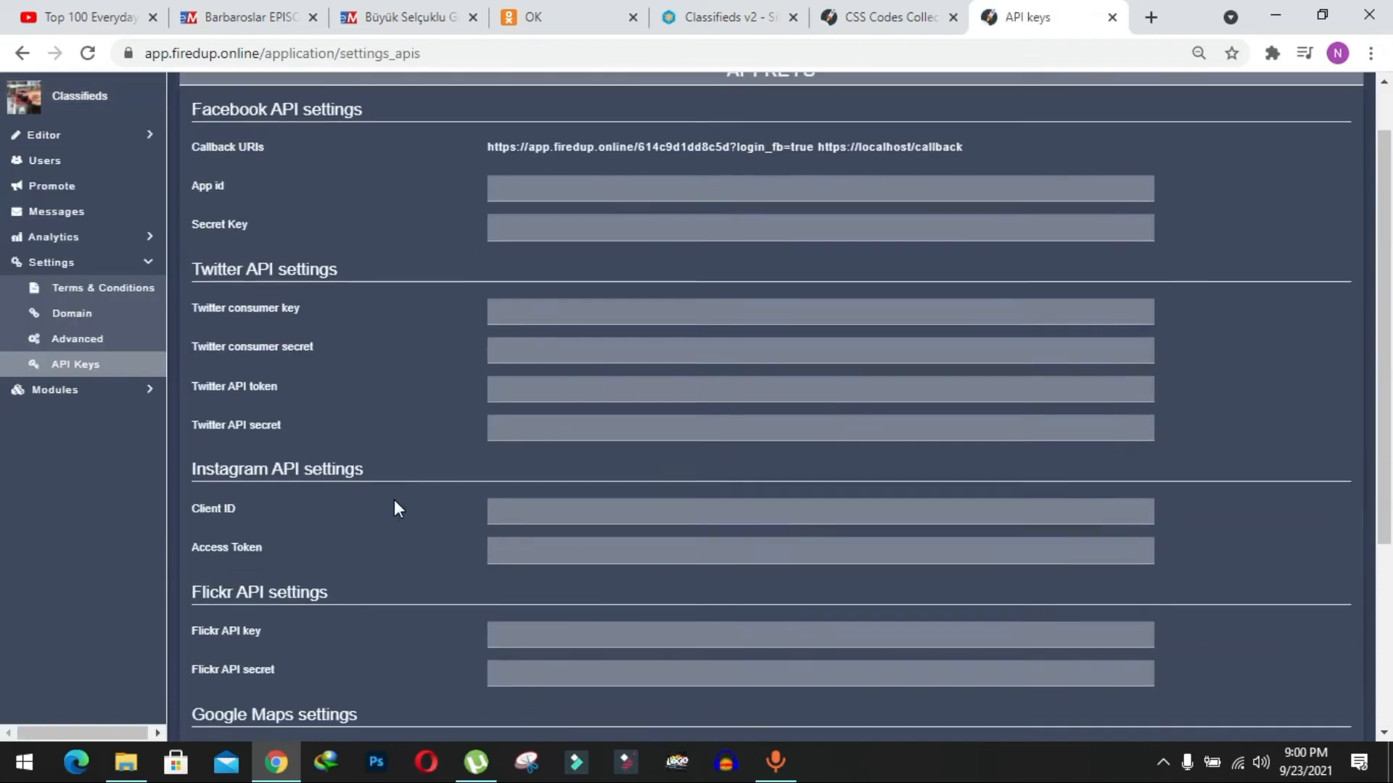
scroll(394, 500, down, 2)
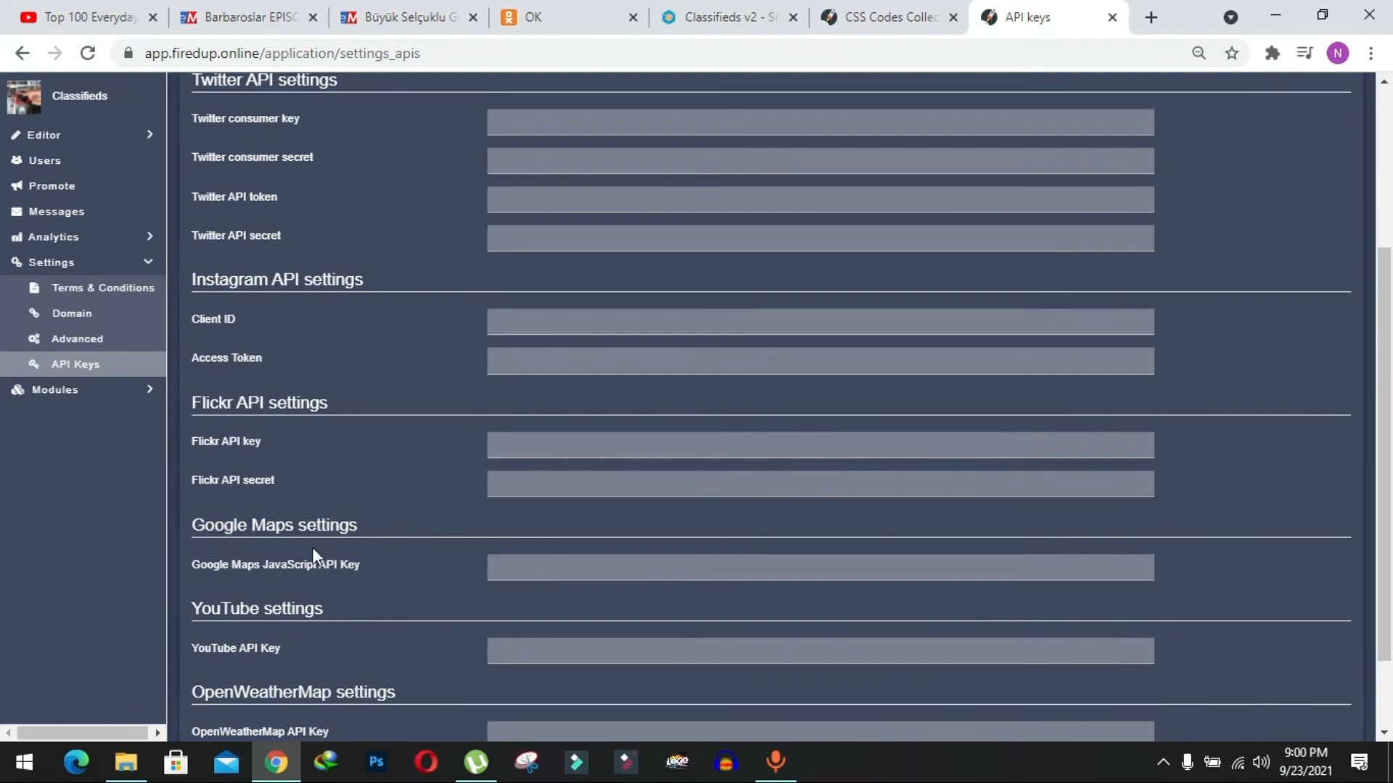
click(517, 569)
click(416, 556)
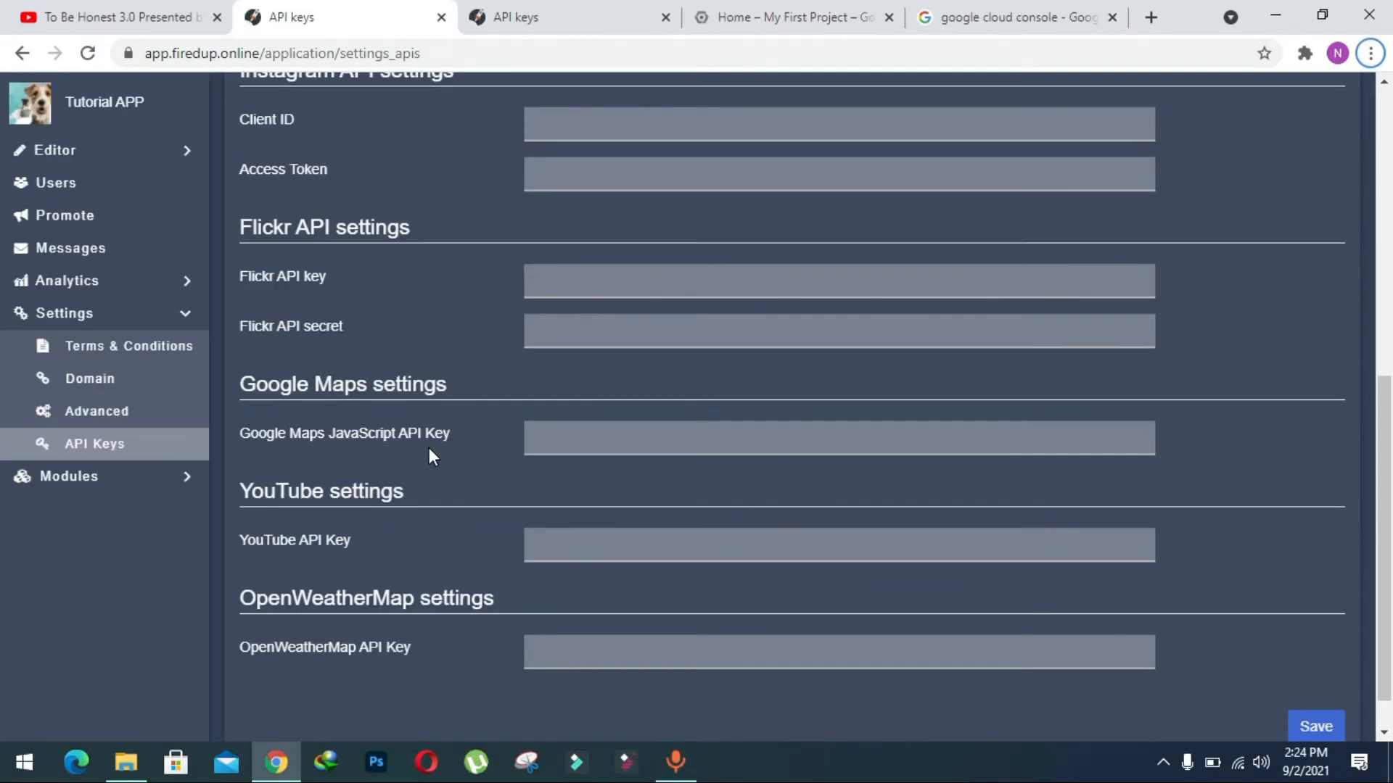
Switch to the Google search results for "google cloud console" and open the Google Cloud Console.
click(1007, 10)
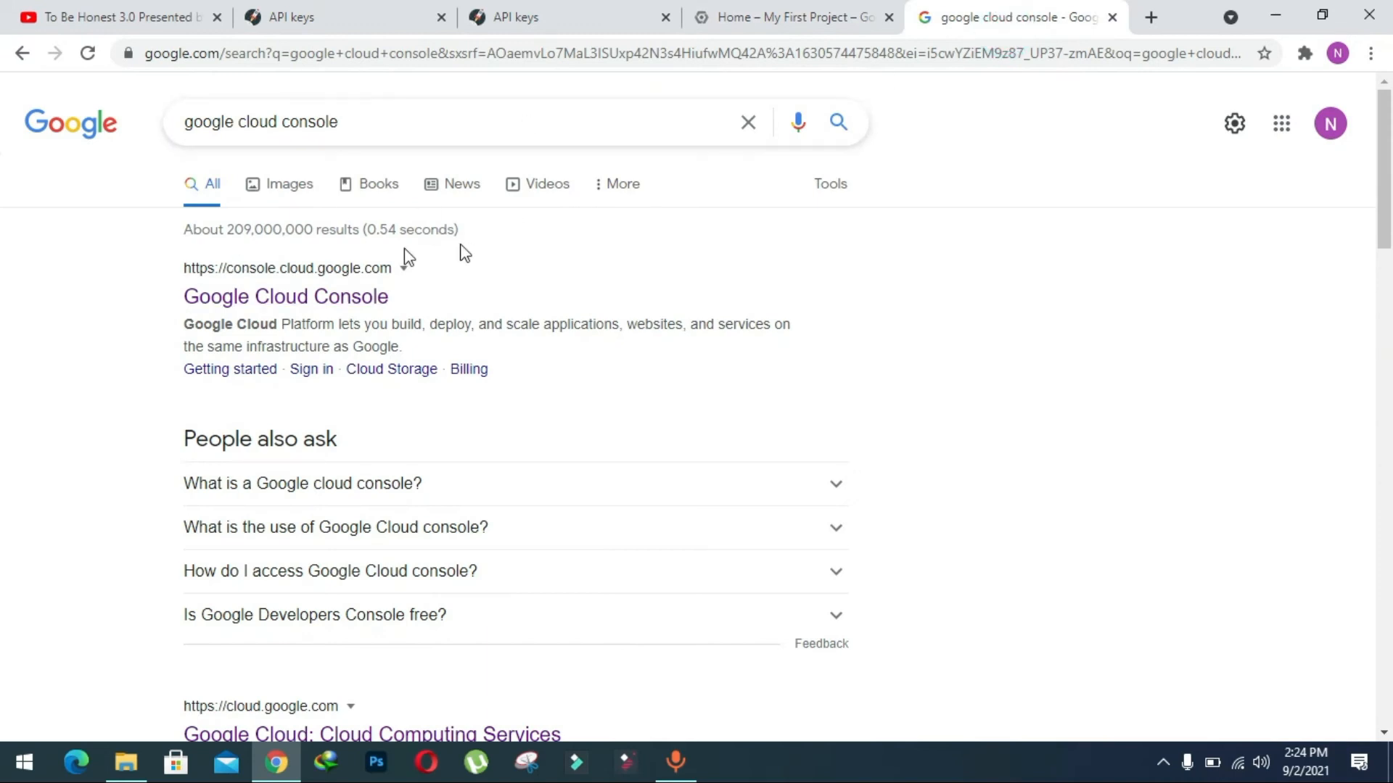
drag(401, 130, 181, 127)
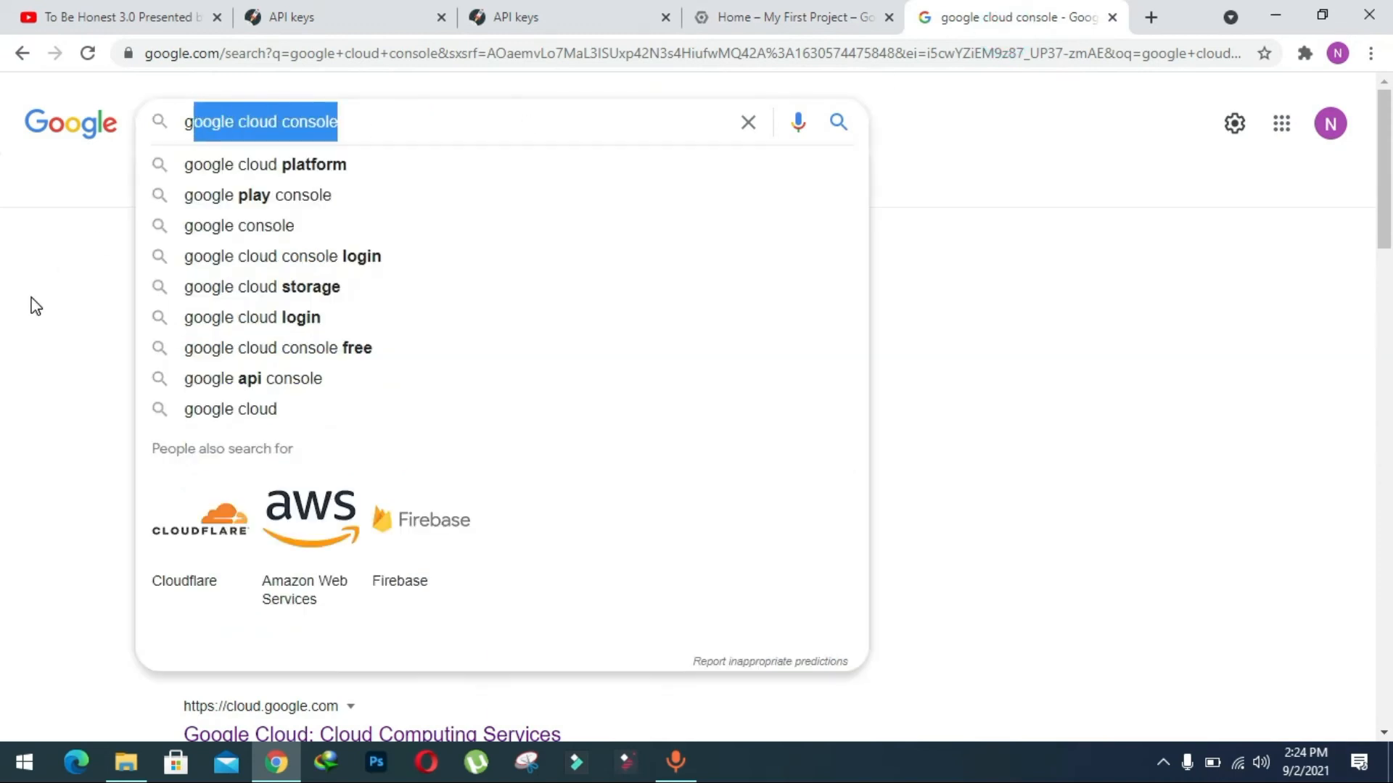
click(31, 302)
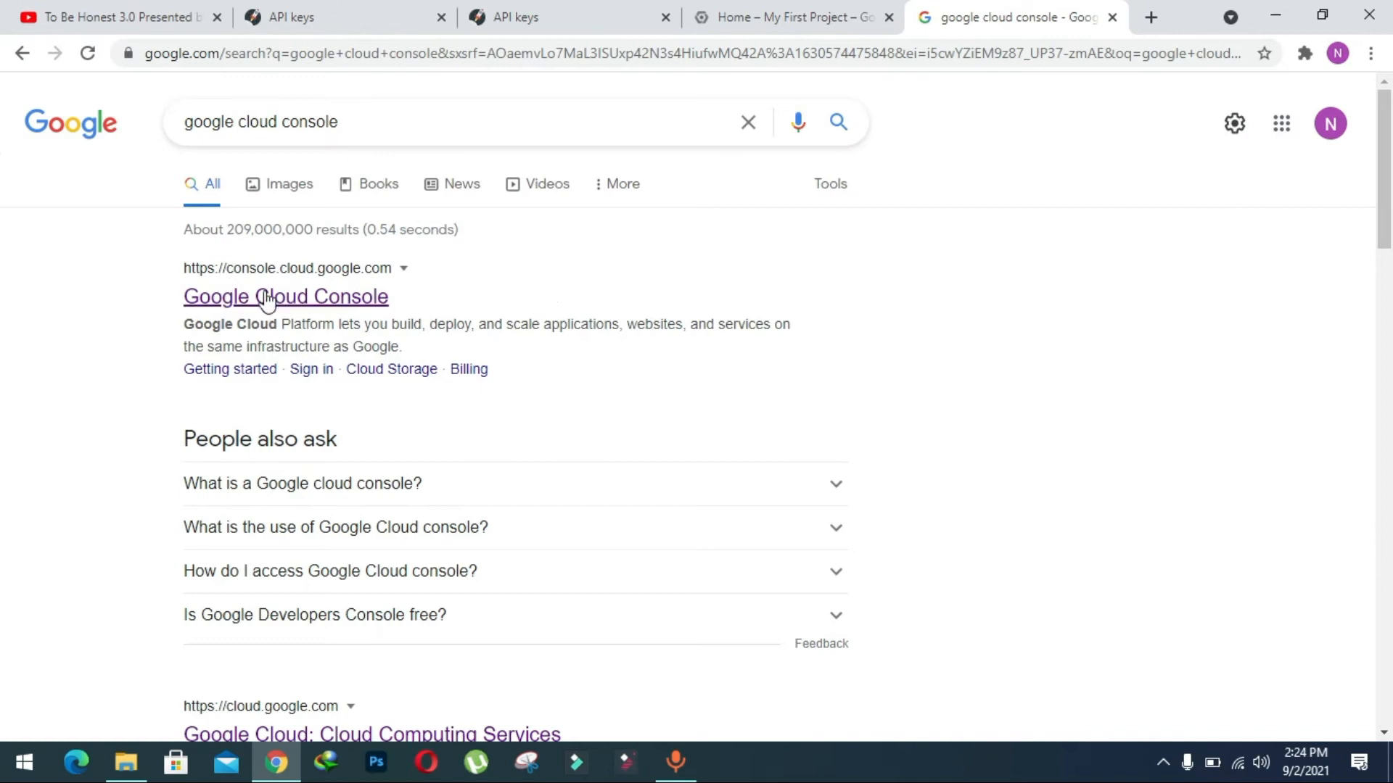
click(362, 297)
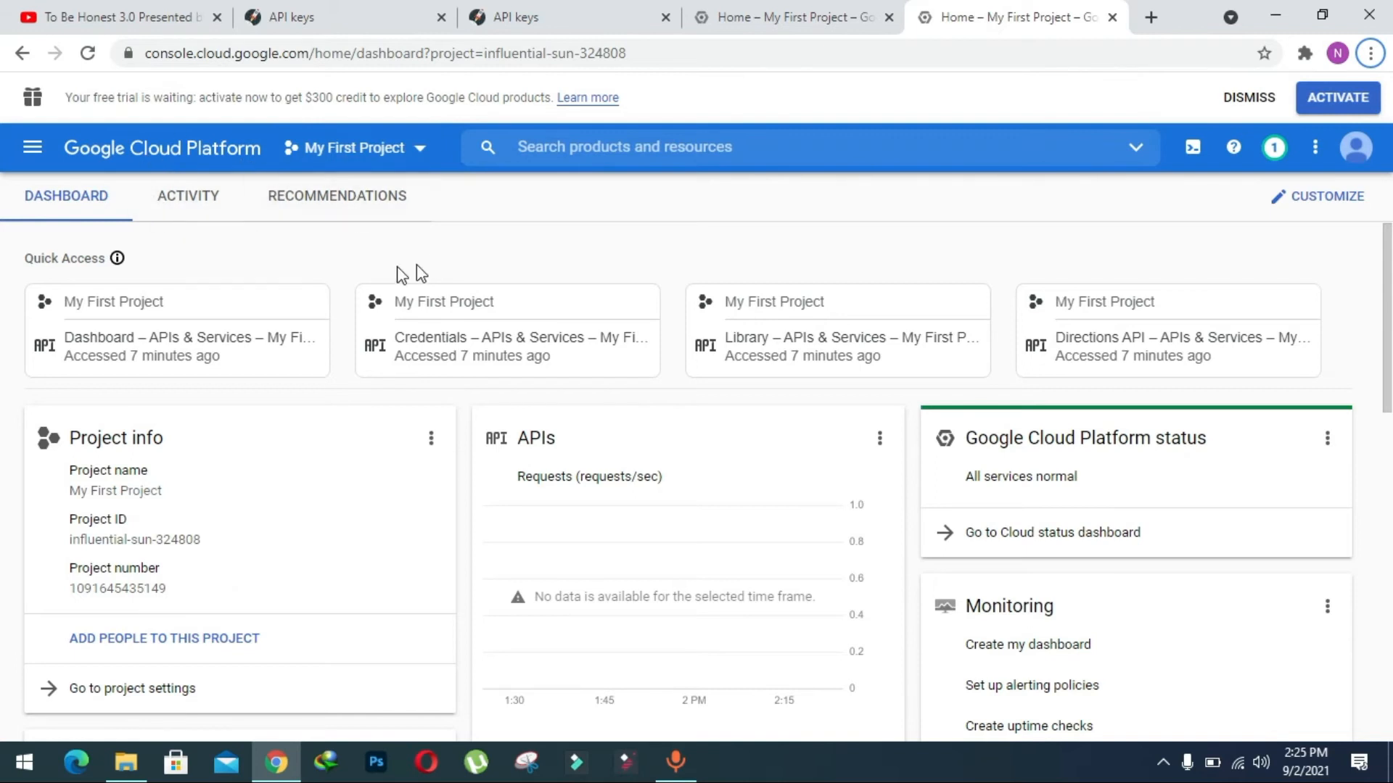
Create a new Google Cloud project named "Google Maps API Key" with no organization.
click(429, 165)
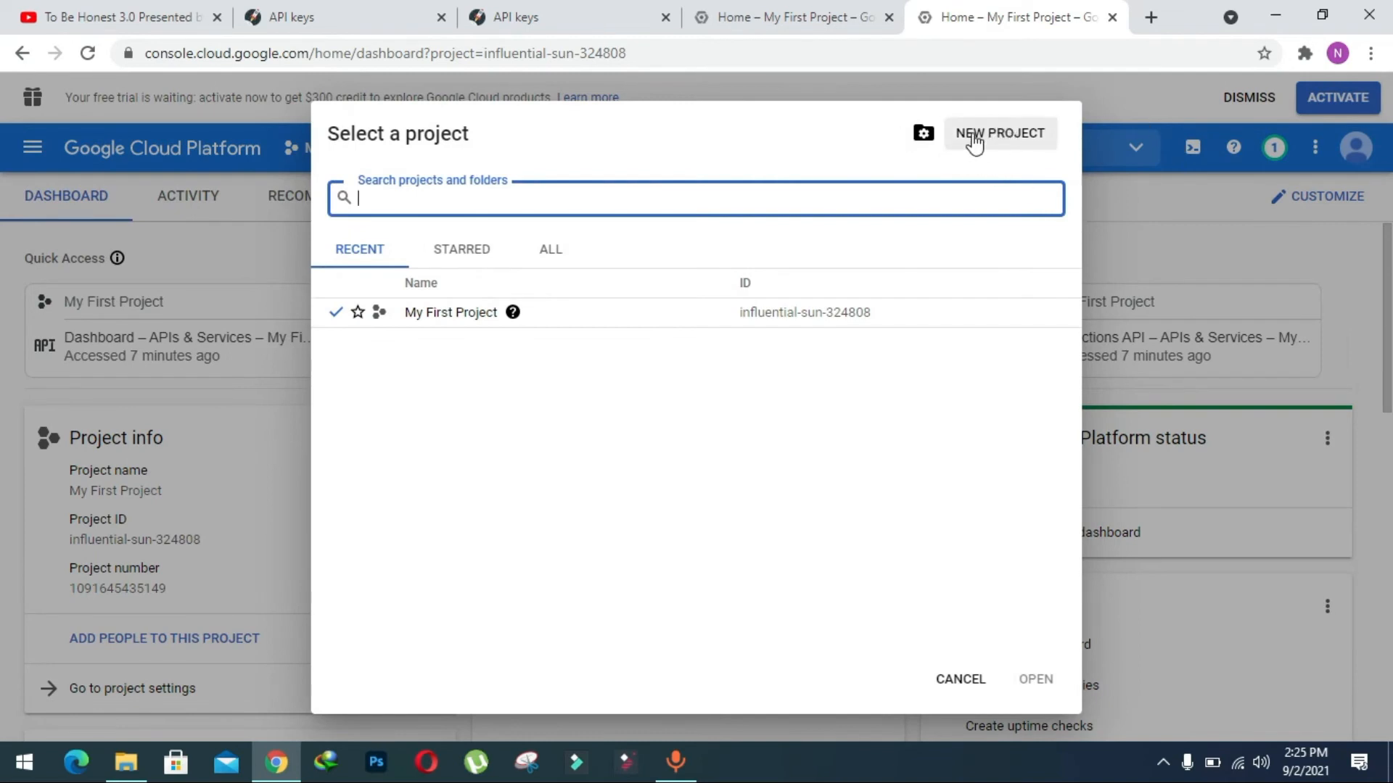
click(974, 143)
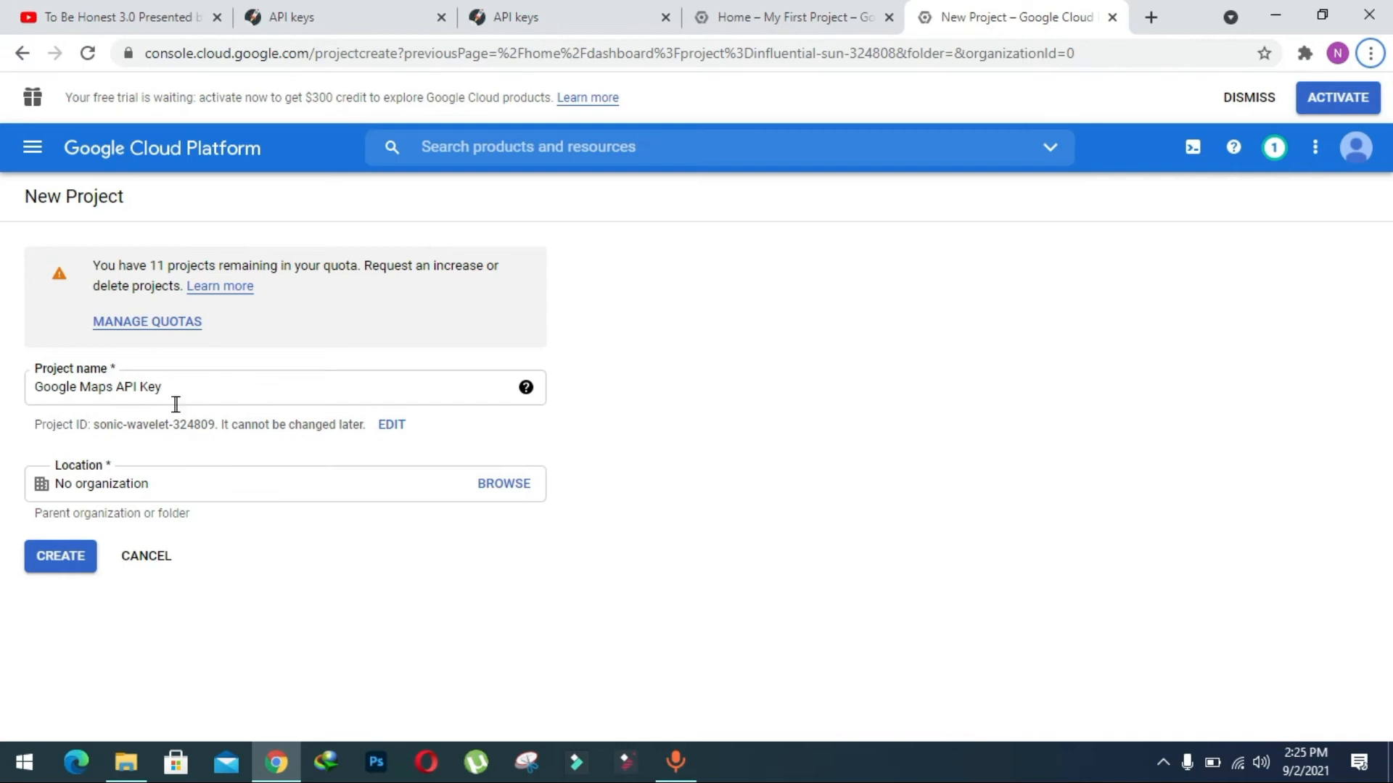
click(51, 573)
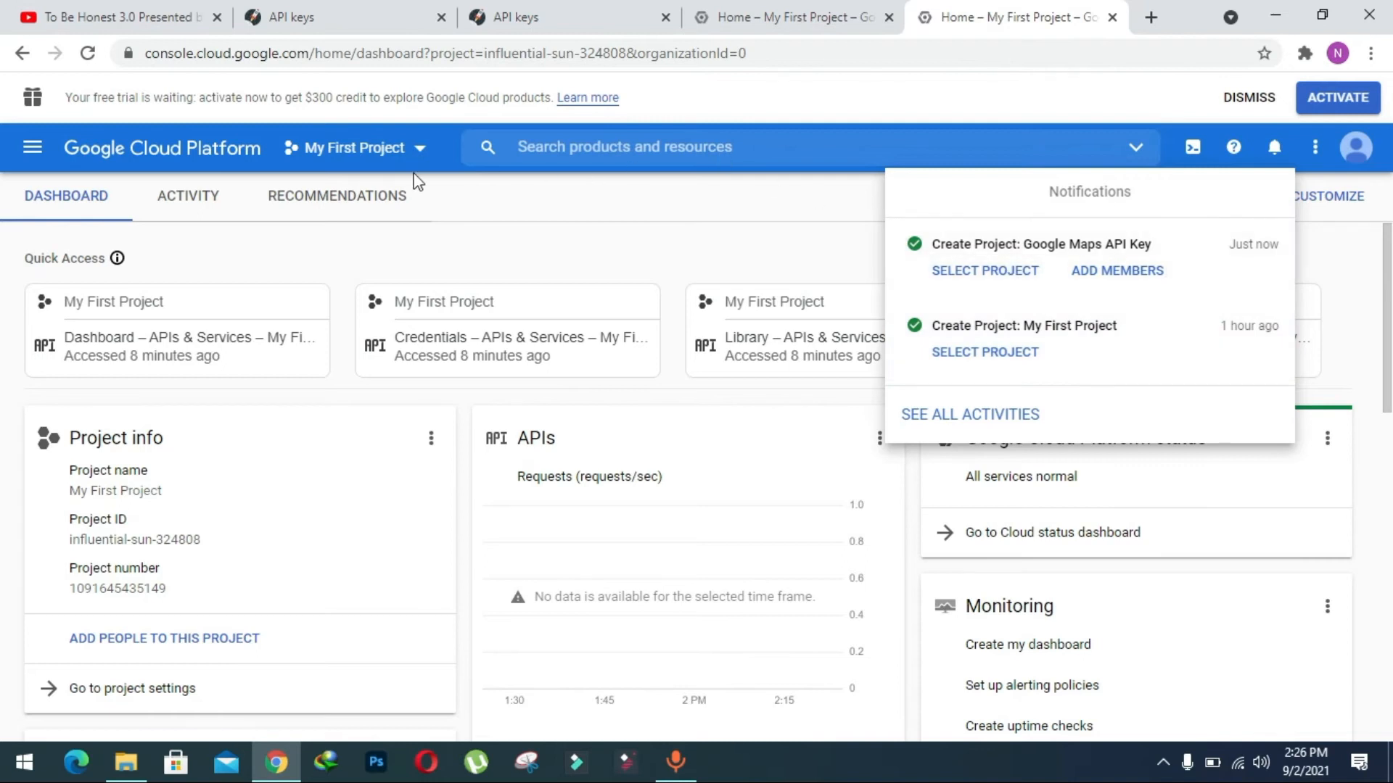
Switch the console from My First Project to the Google Maps API Key project.
click(407, 145)
click(414, 146)
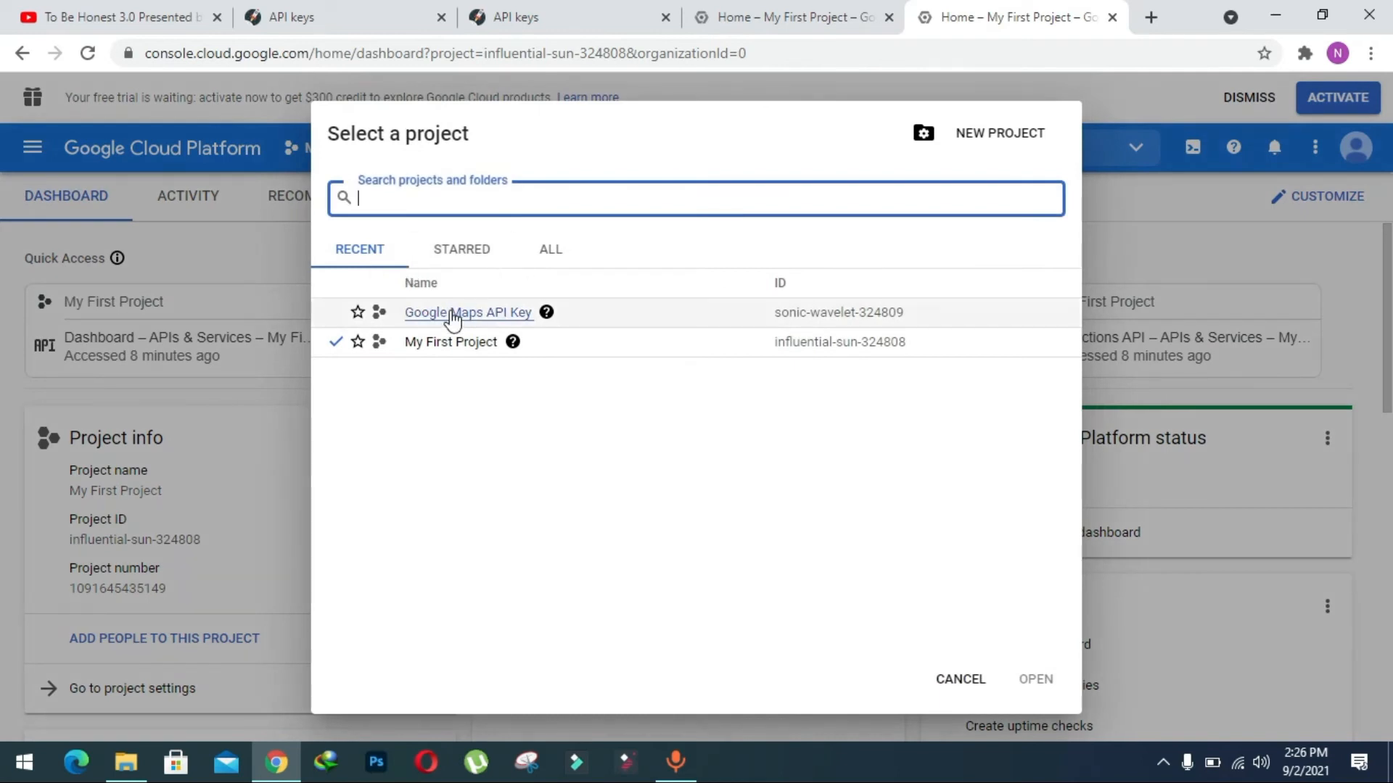
click(453, 314)
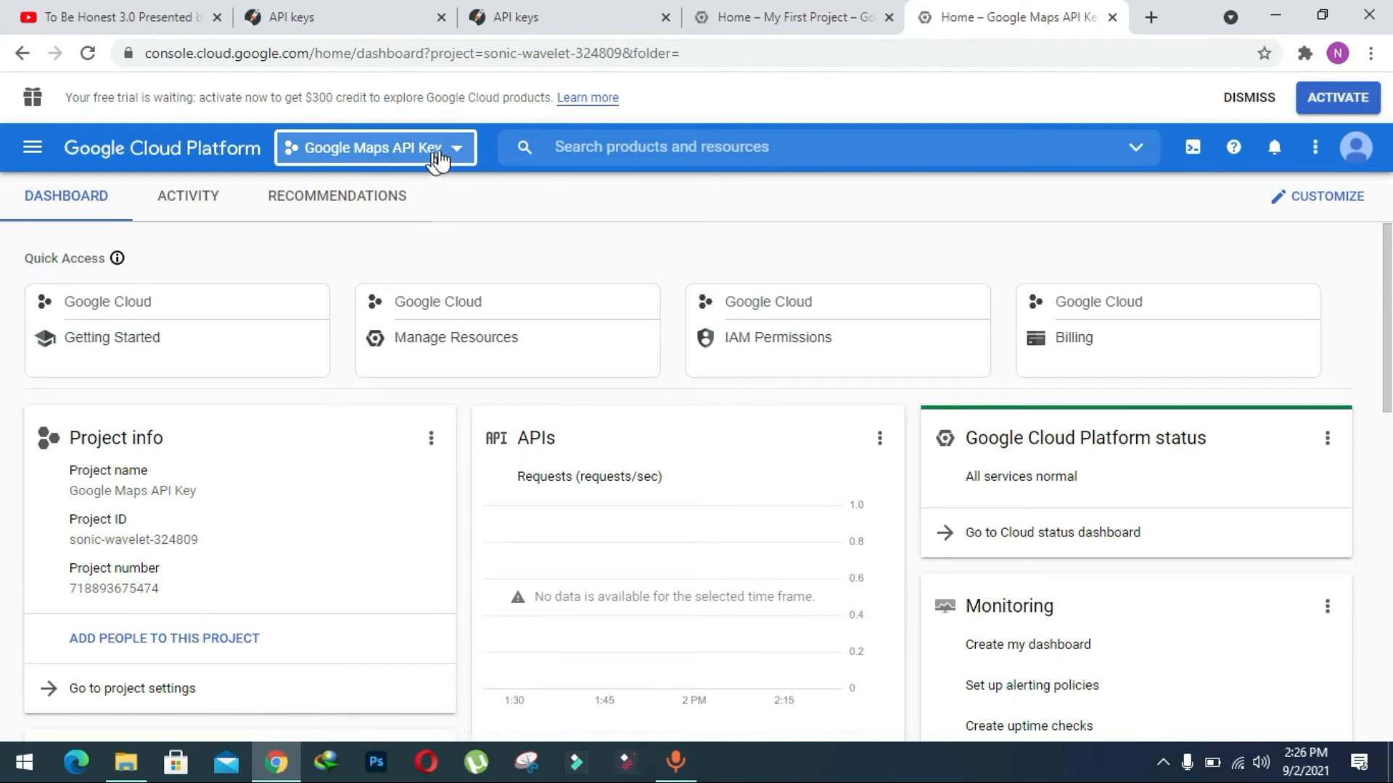
Open the API Library for the project and show all APIs in the Maps category.
click(32, 152)
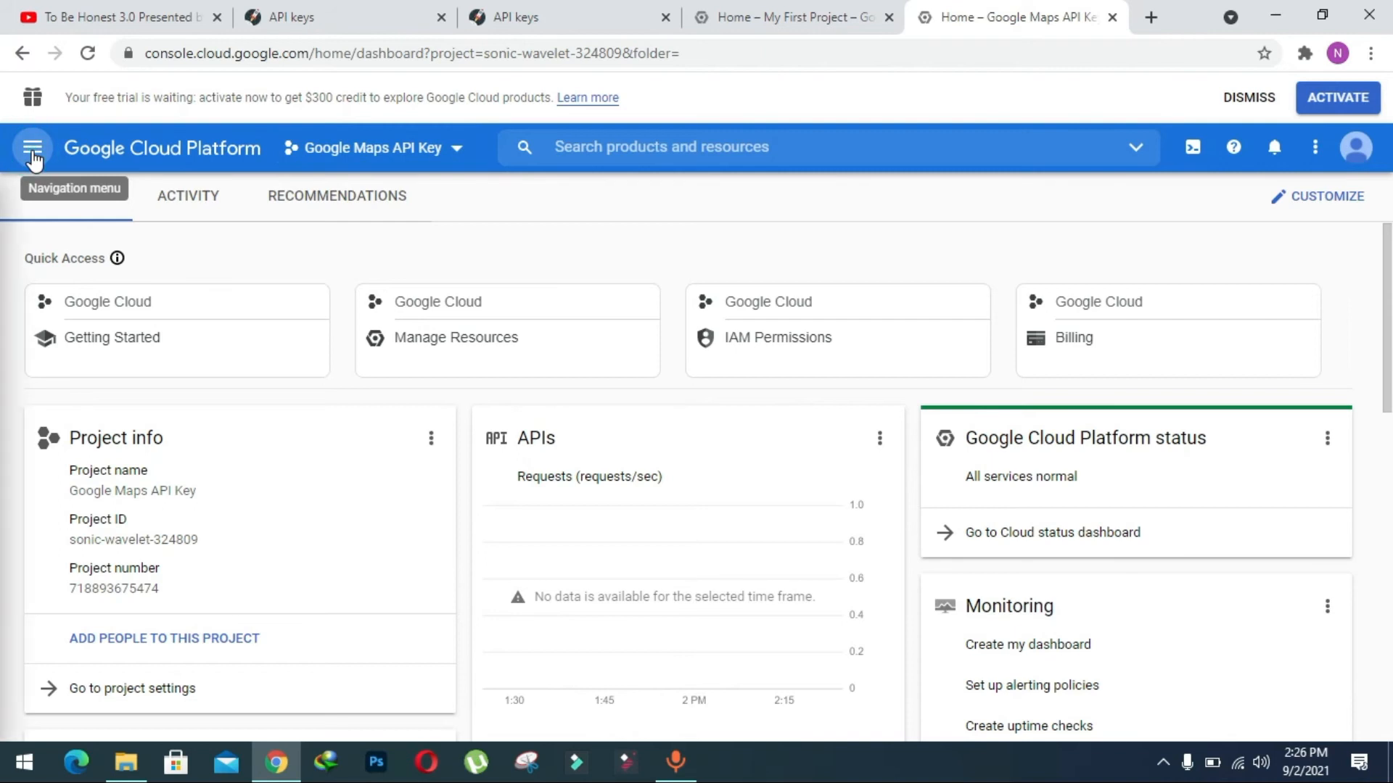
scroll(137, 457, down, 1)
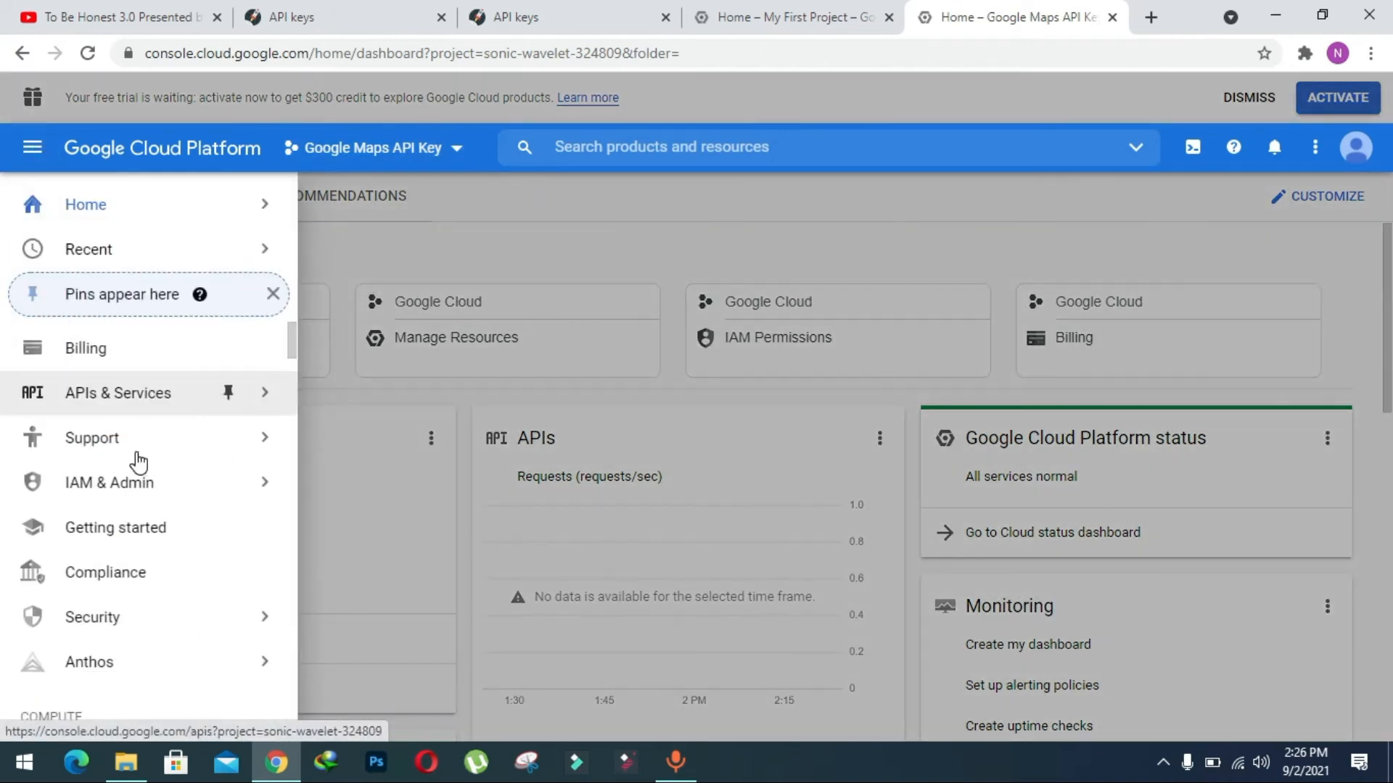
mouse_move(147, 413)
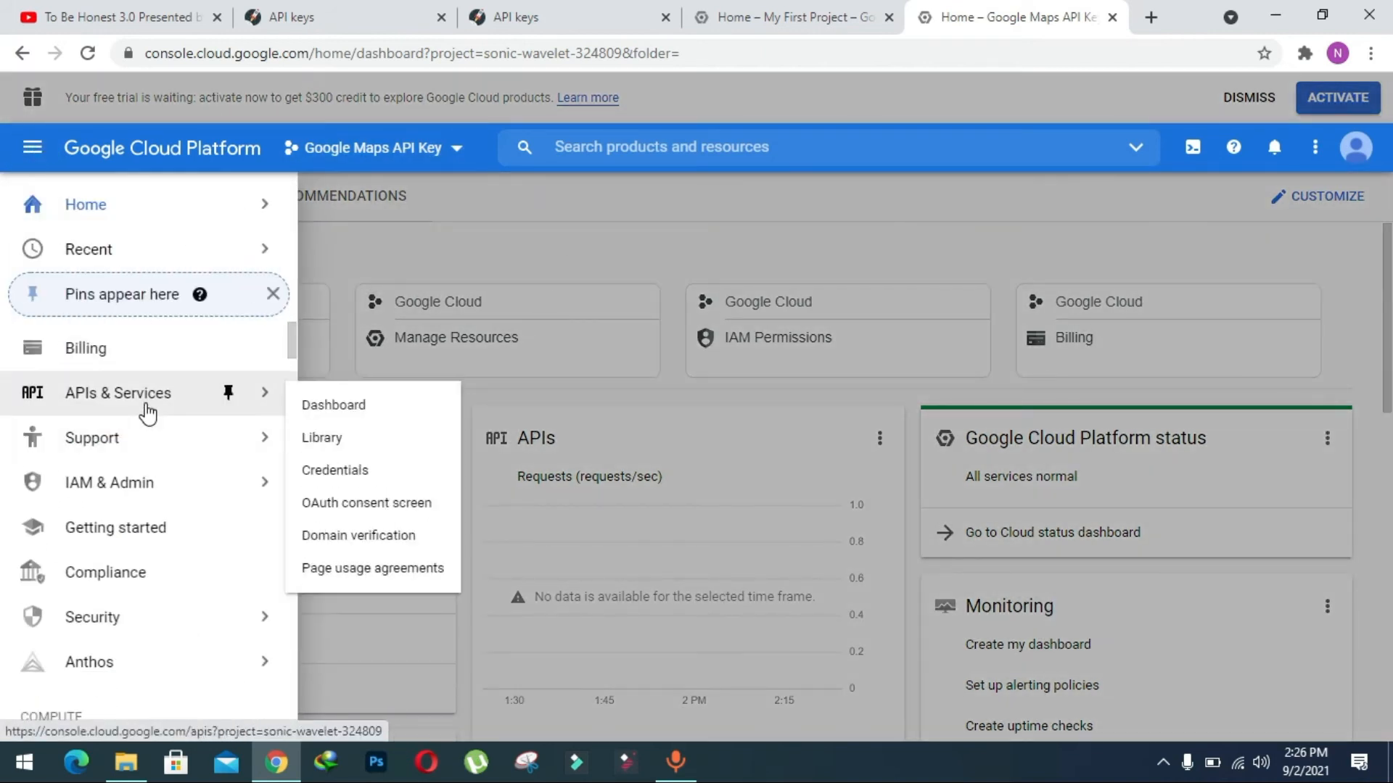
click(355, 444)
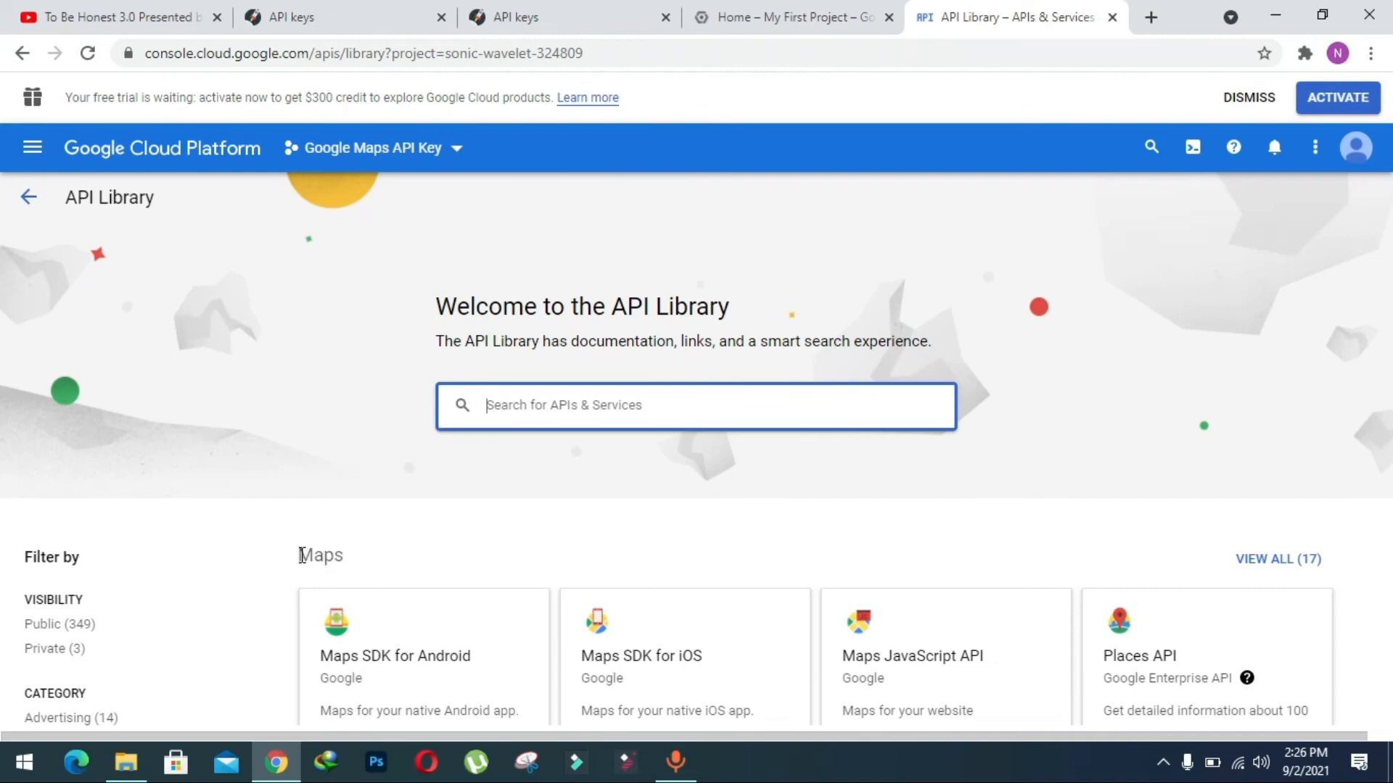
drag(301, 555, 369, 556)
click(371, 557)
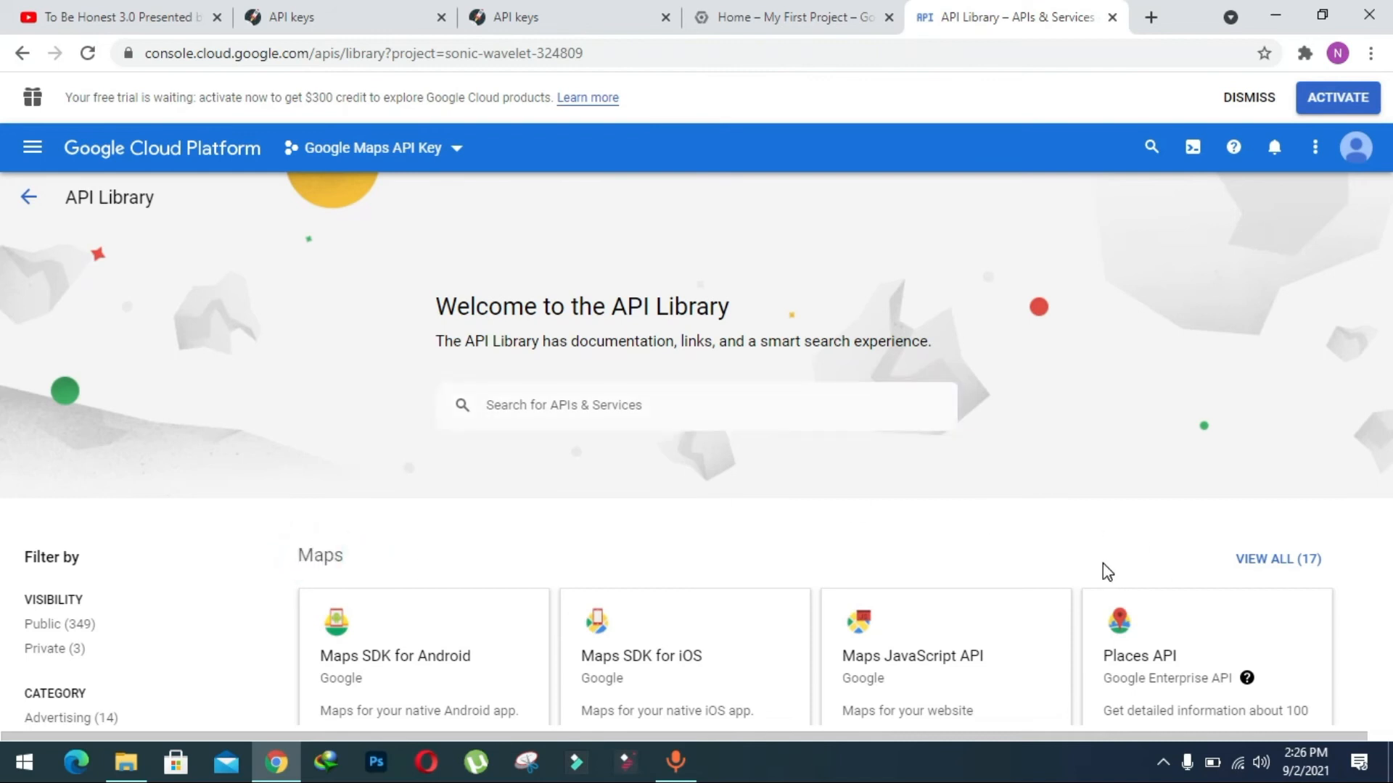
click(1279, 567)
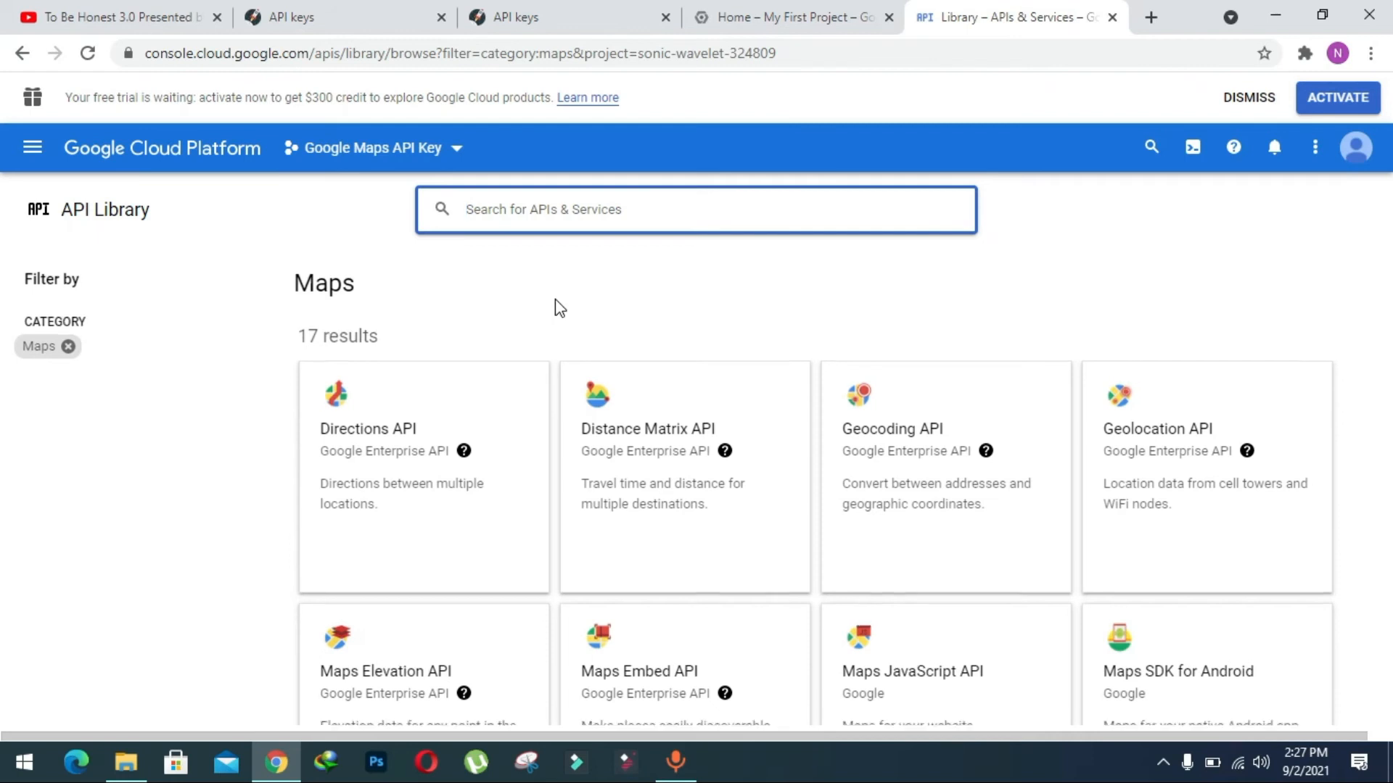
Open the Directions API from the Maps category in a new browser tab.
scroll(555, 305, down, 1)
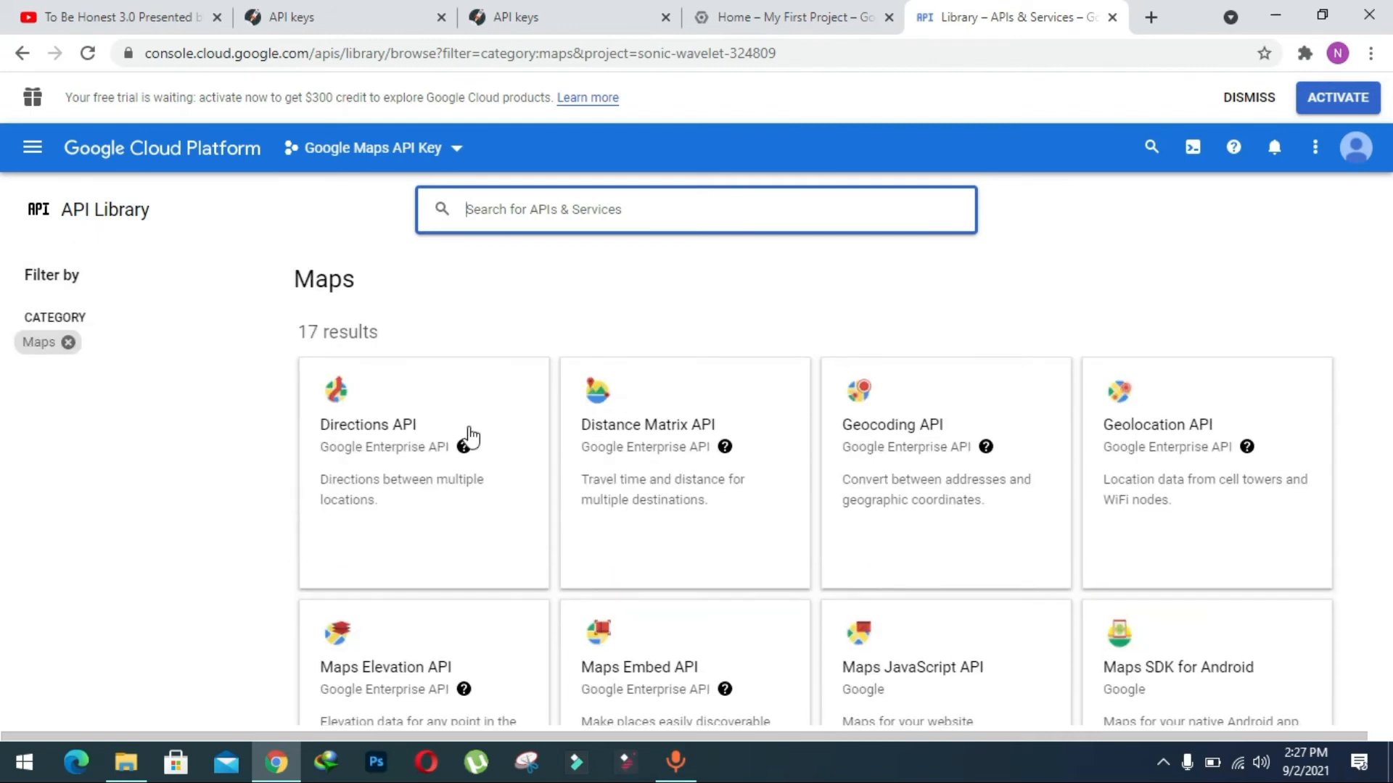
right_click(370, 429)
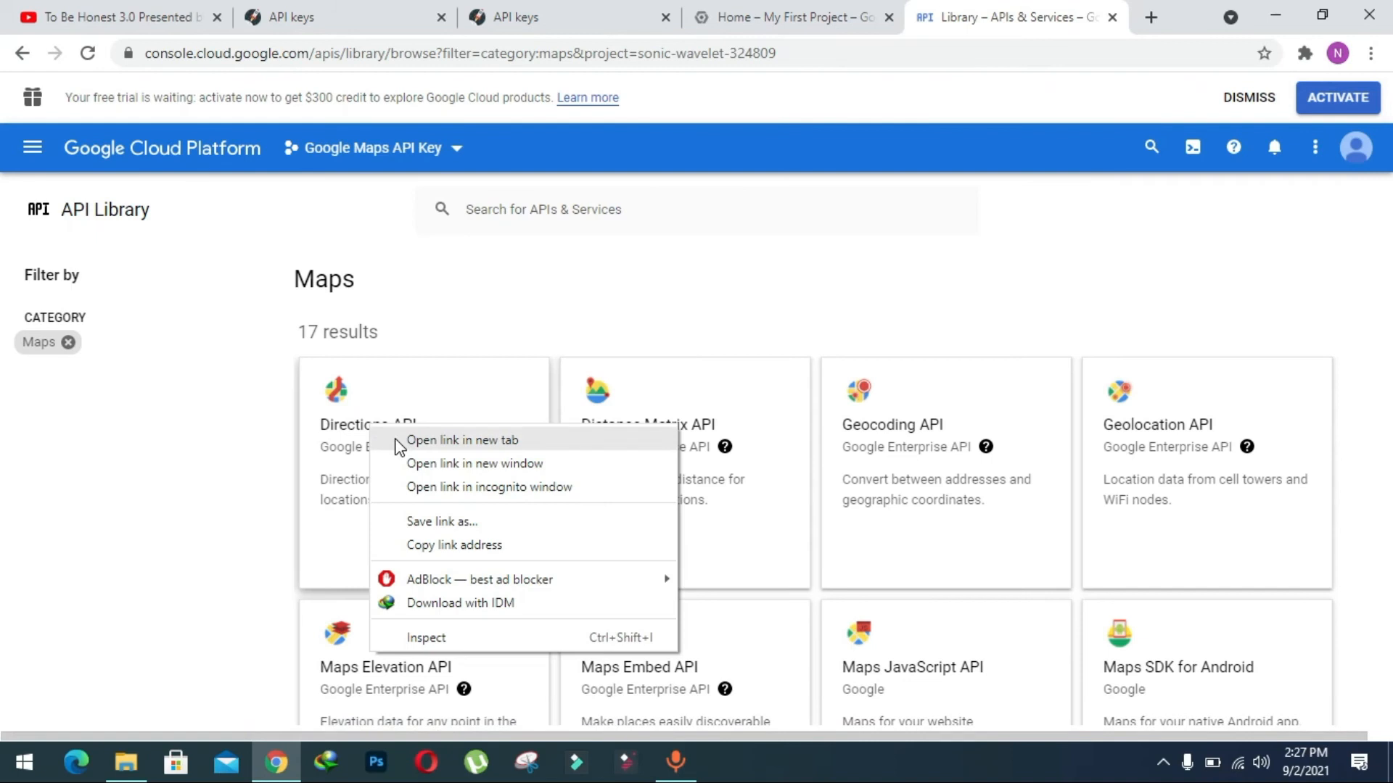
click(398, 441)
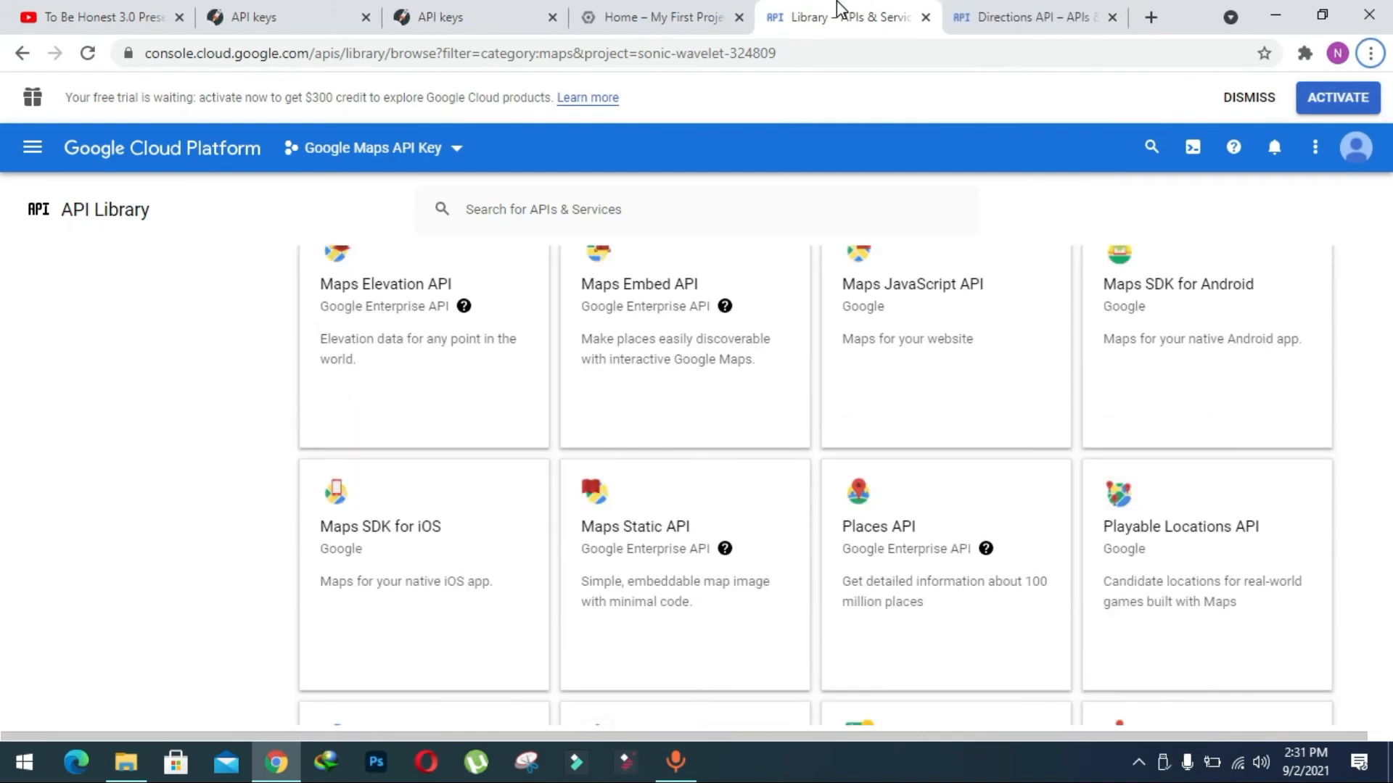
Enable the Directions API for the Google Maps API Key project and close its browser tab.
click(1051, 10)
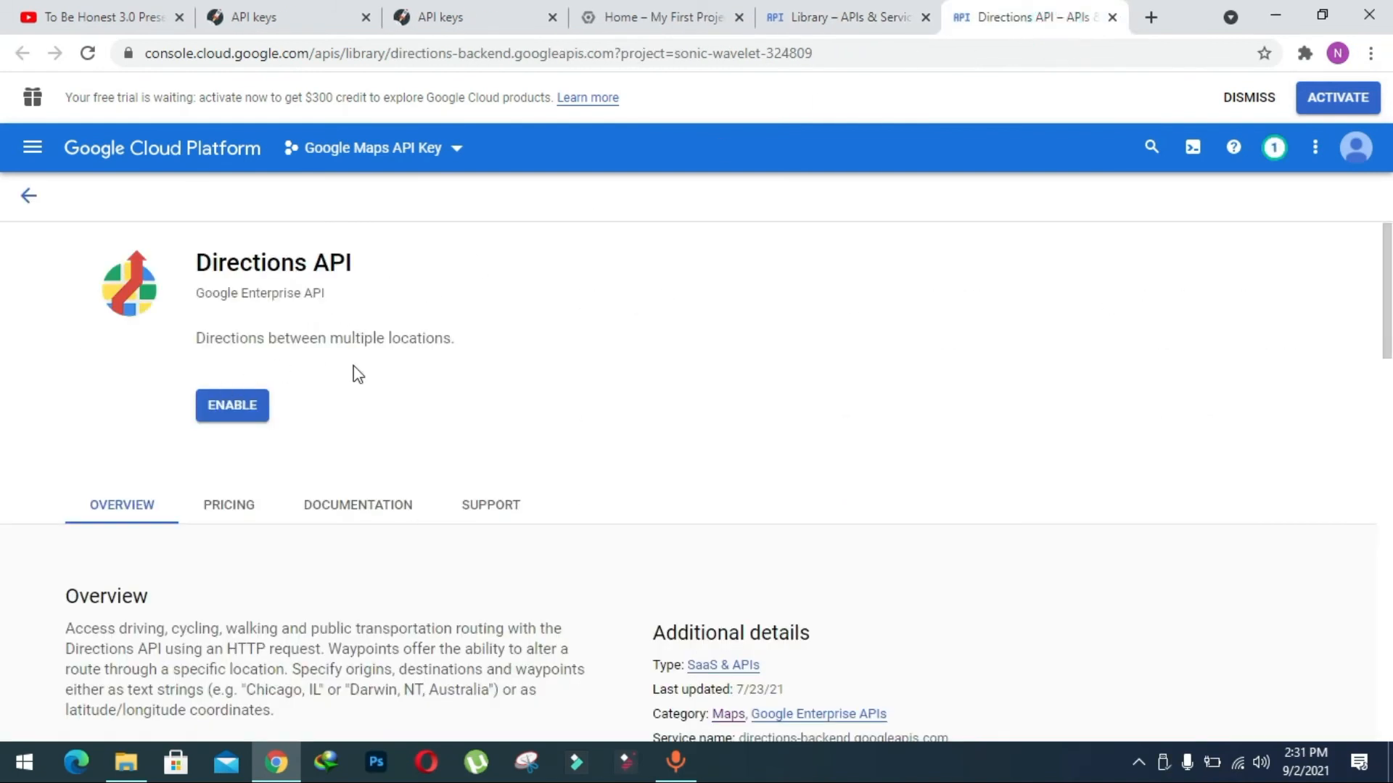
click(232, 412)
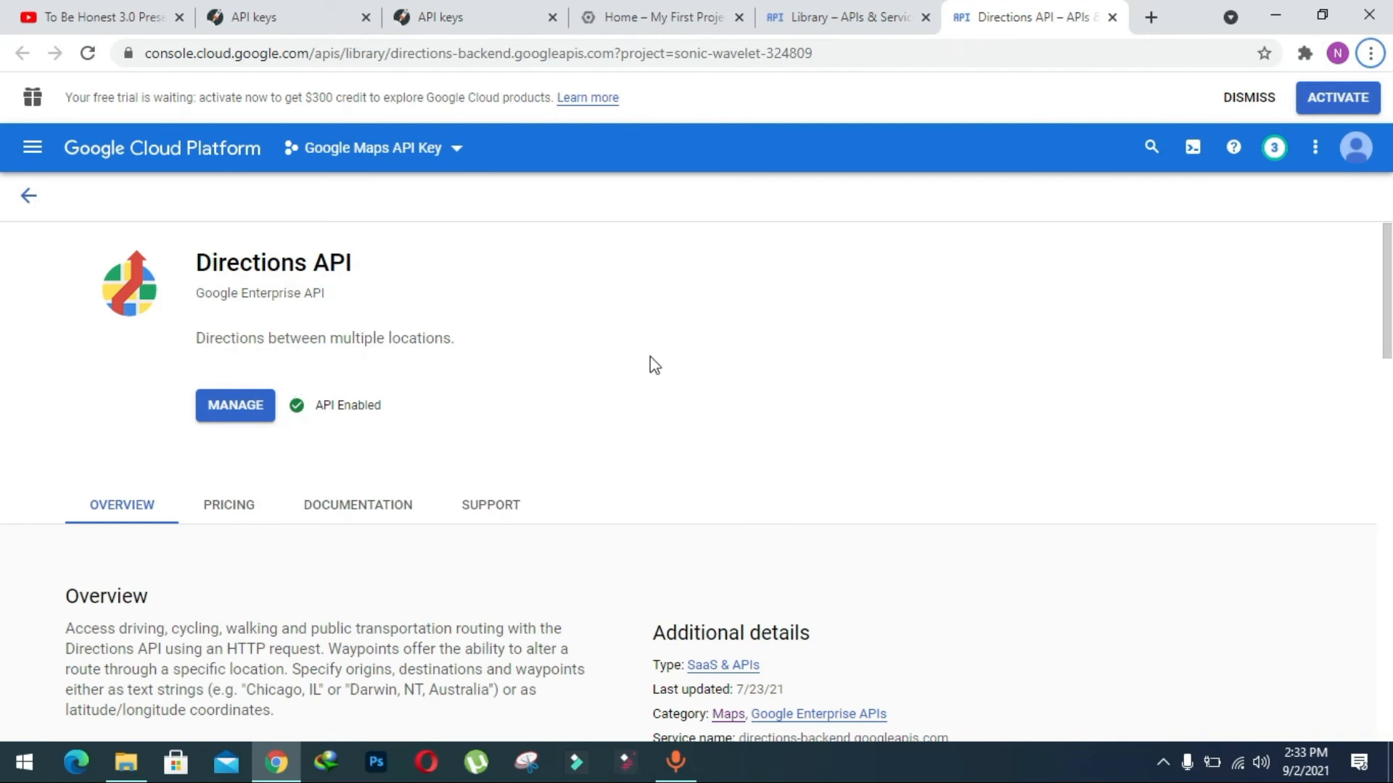
key(ctrl+w)
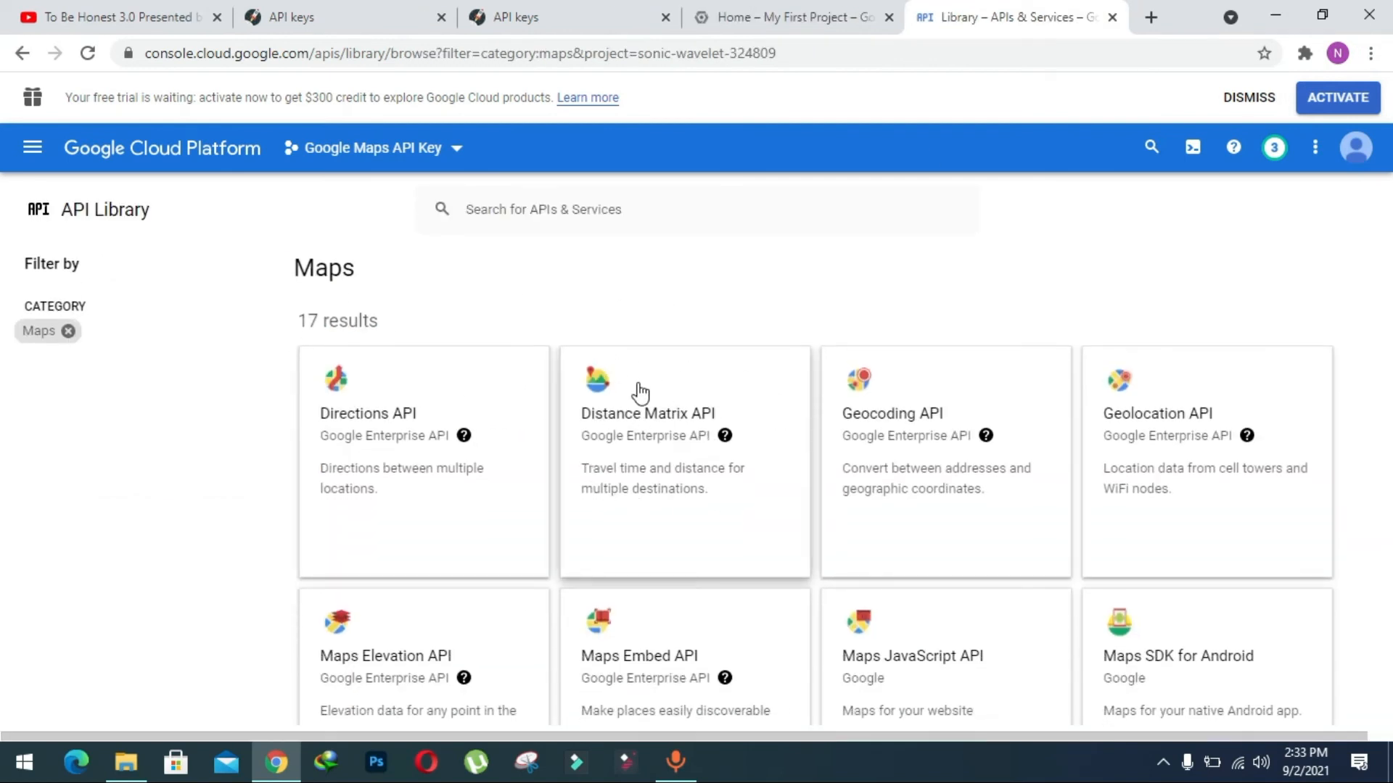
Open the Distance Matrix API in a new browser tab, enable it for the project and close the tab.
right_click(637, 383)
click(670, 403)
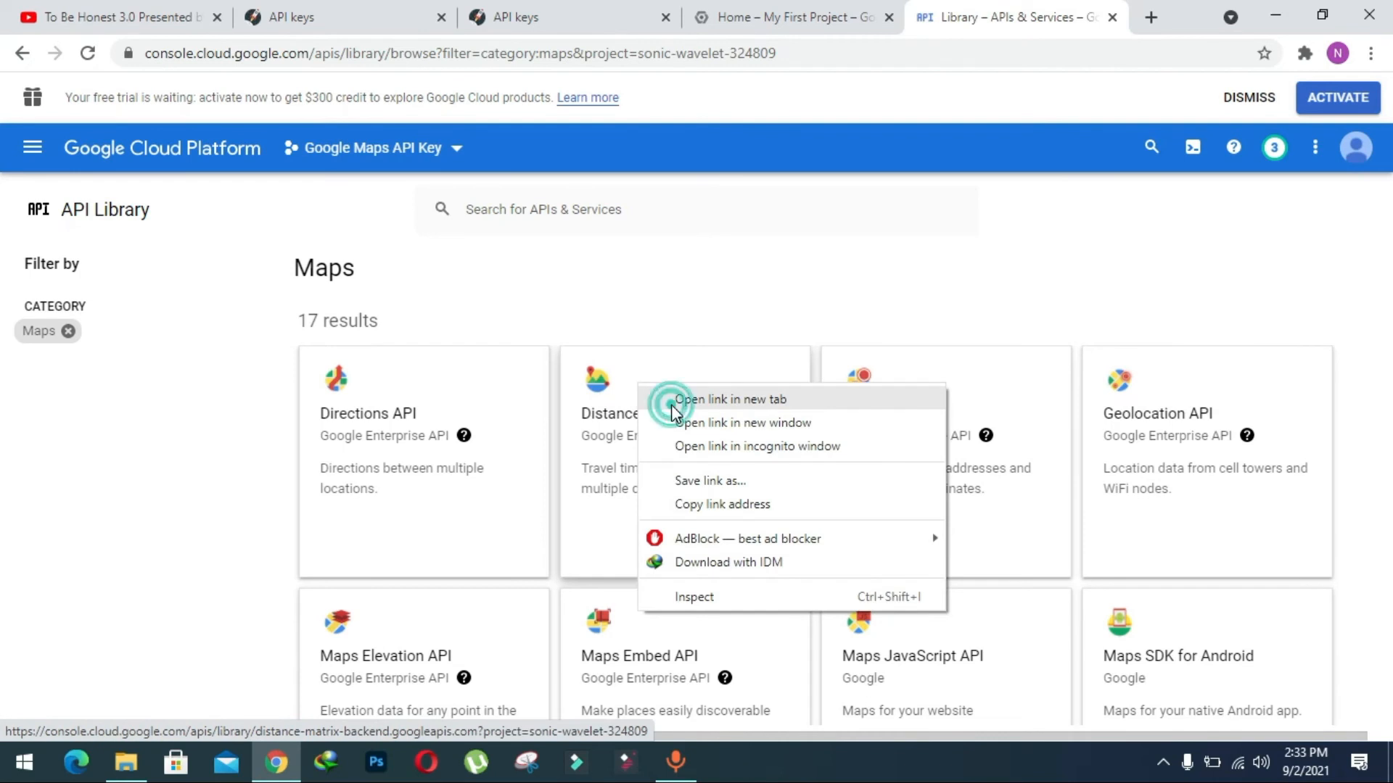
click(1036, 22)
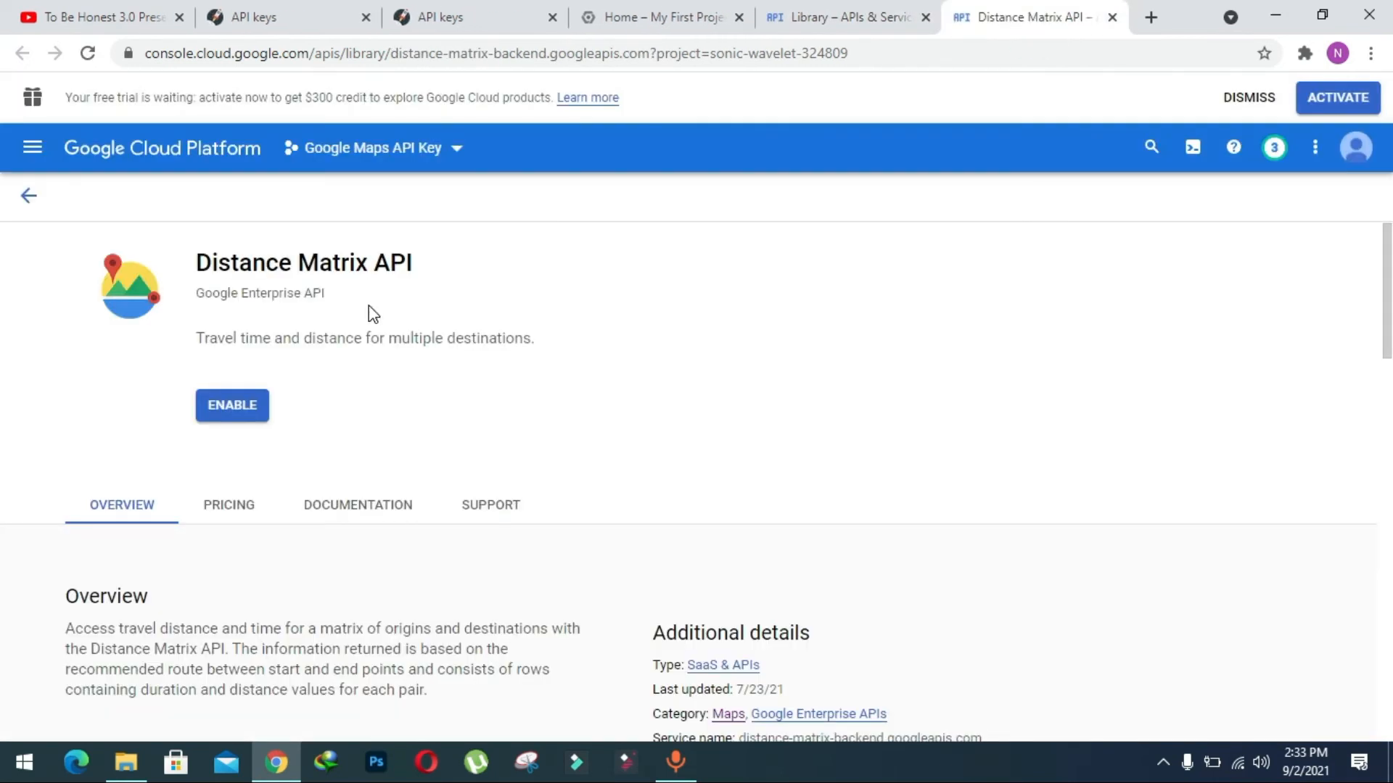
click(219, 411)
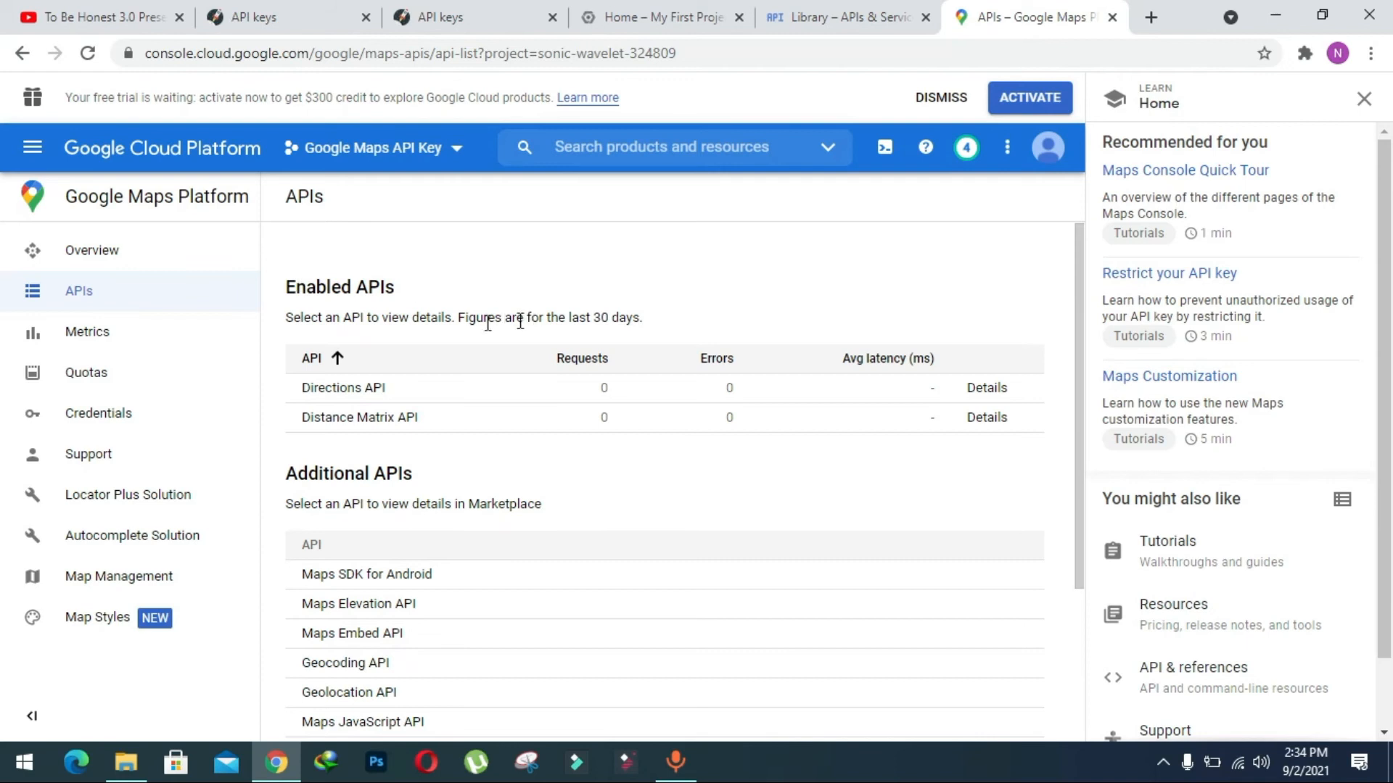
drag(290, 285, 386, 287)
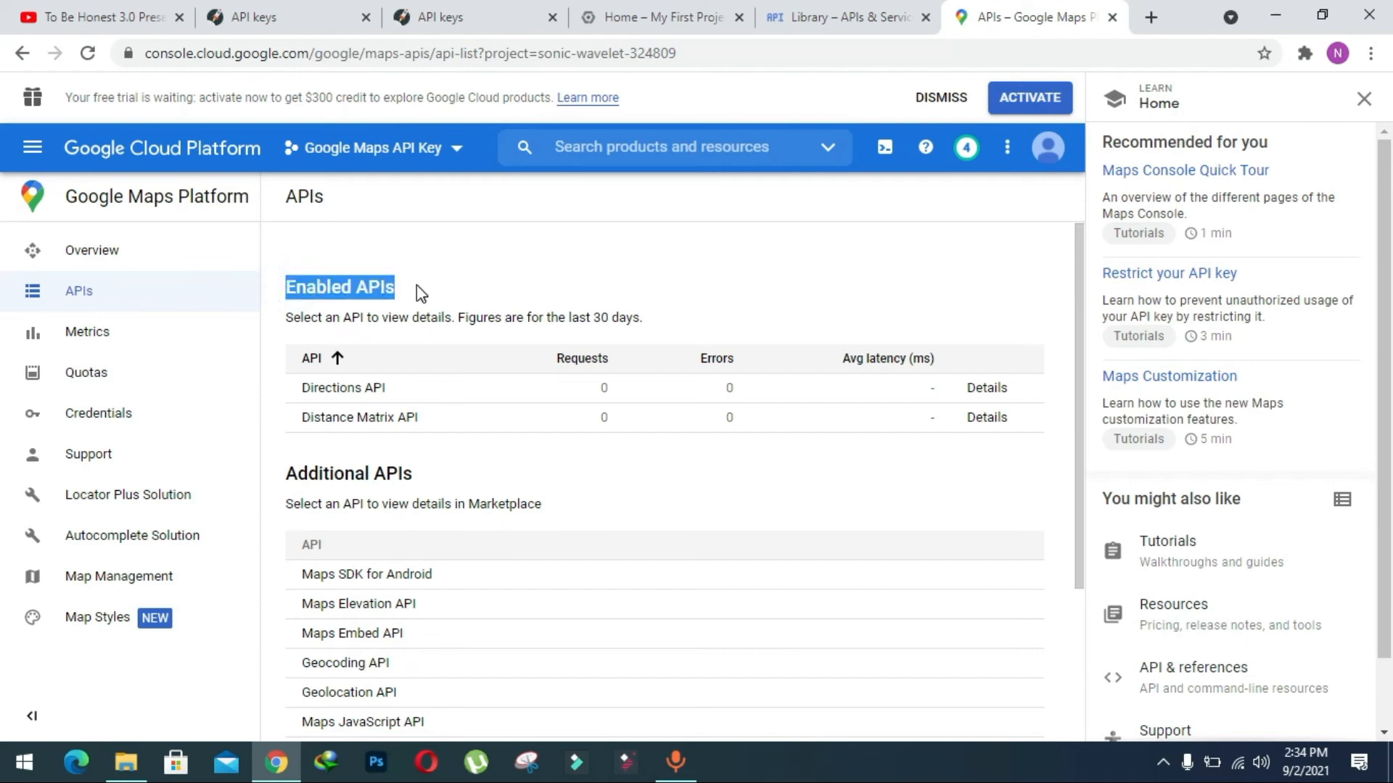
click(417, 287)
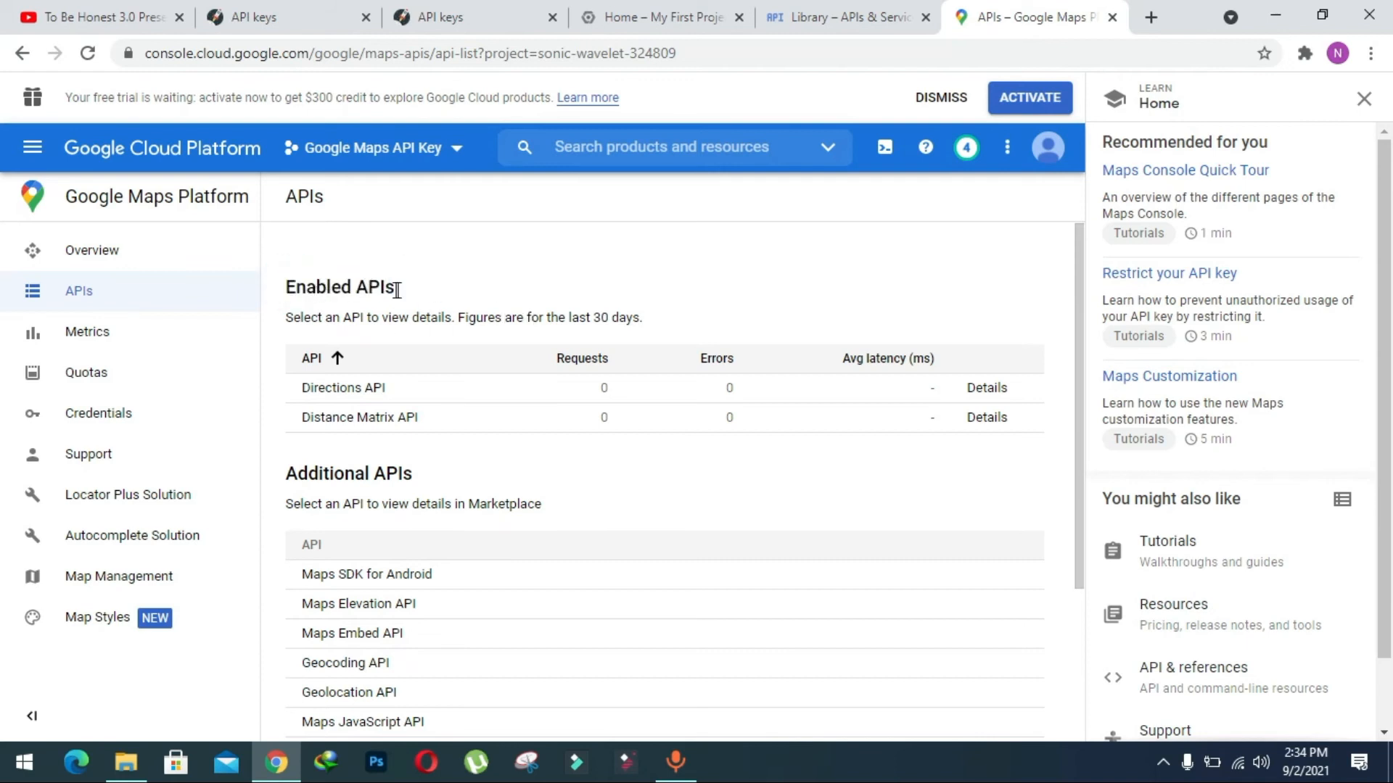
click(1112, 17)
Open the Maps JavaScript API from the library in a new browser tab, enable it and close the tab.
scroll(1135, 302, down, 1)
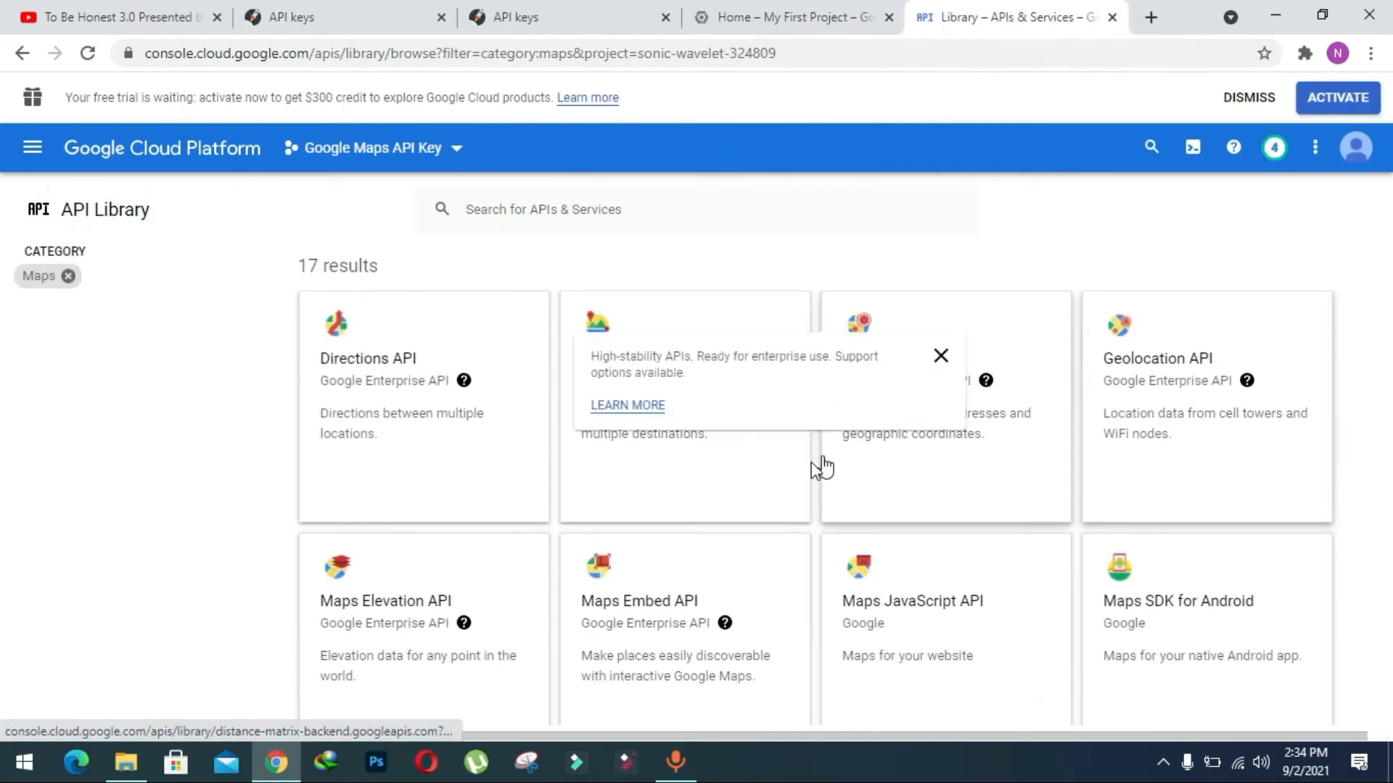
scroll(965, 551, down, 1)
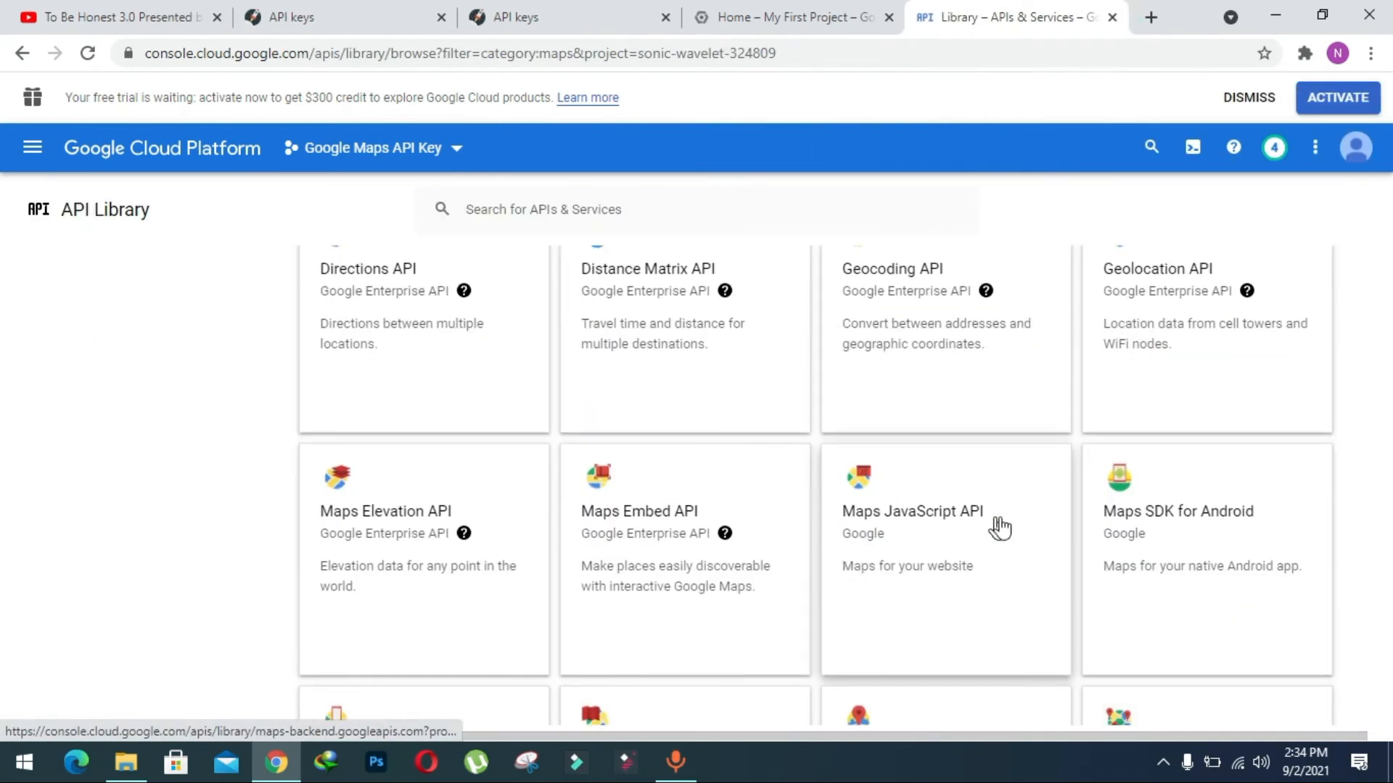
right_click(870, 515)
click(889, 522)
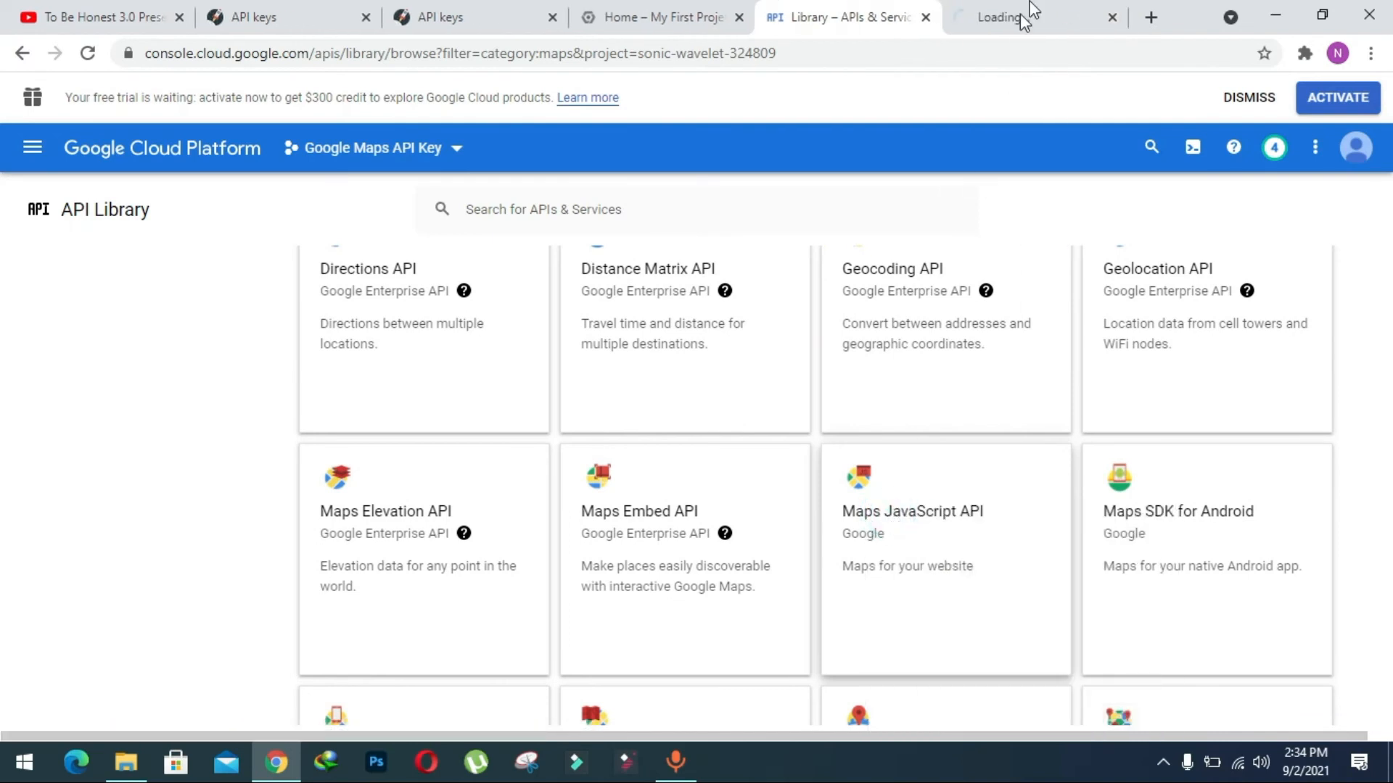
click(1030, 16)
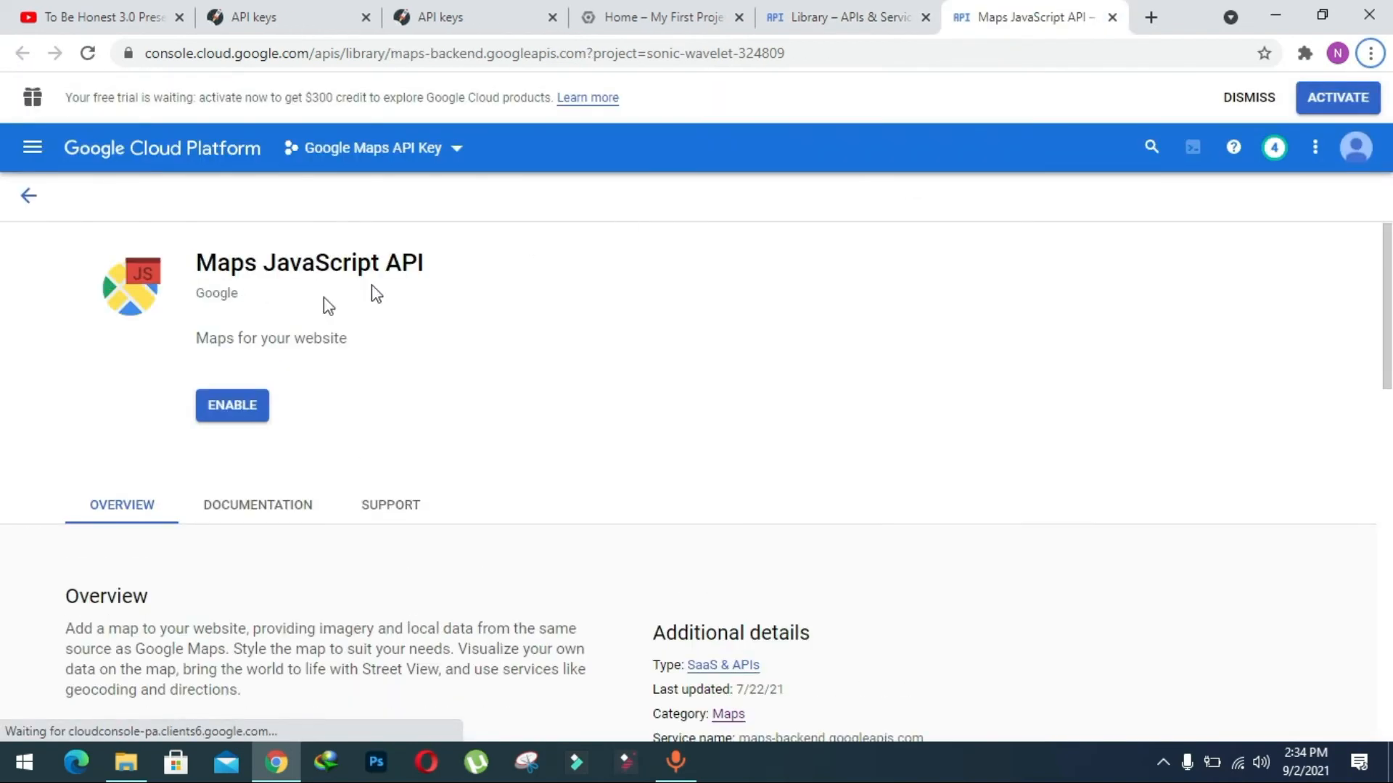
click(210, 403)
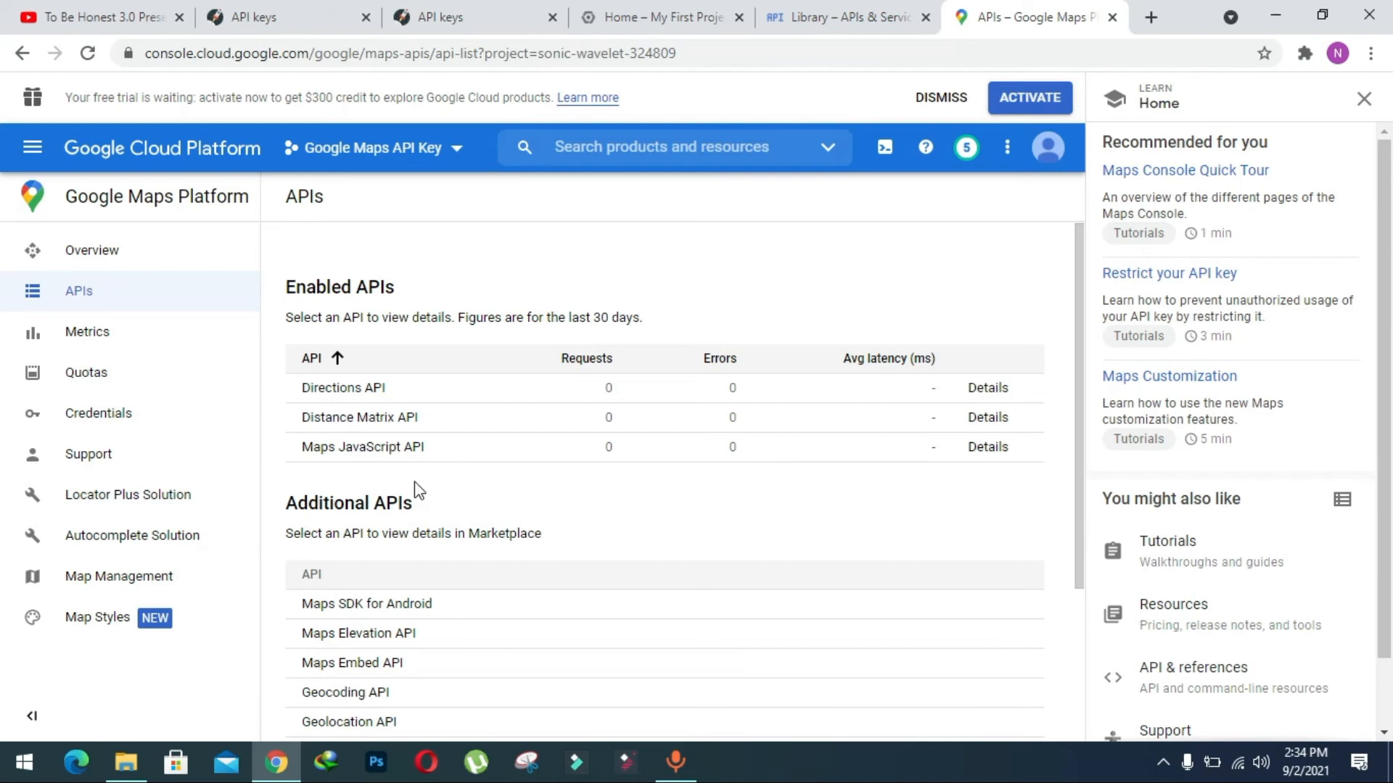
click(1112, 17)
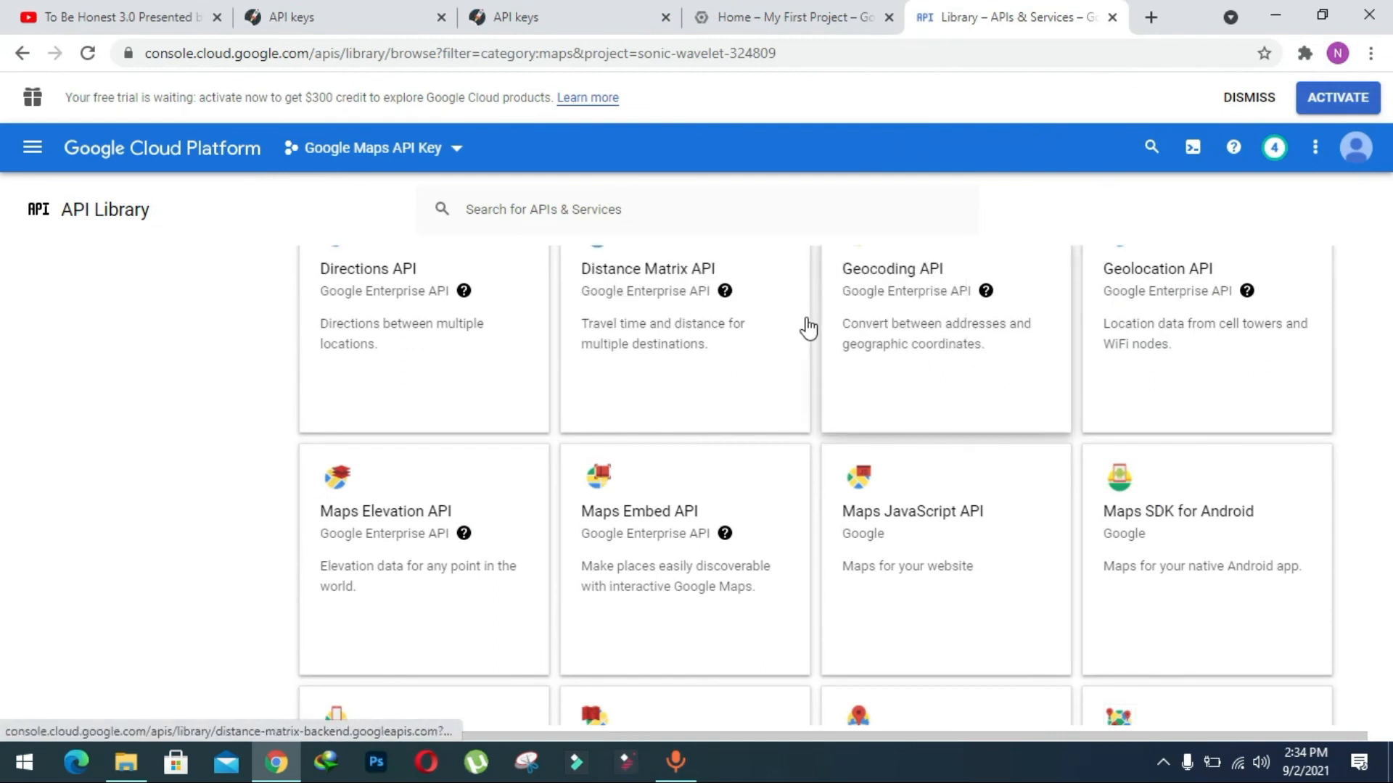
Enable the Geocoding API for the project in a separate browser tab and return to the API Library.
right_click(922, 277)
click(958, 197)
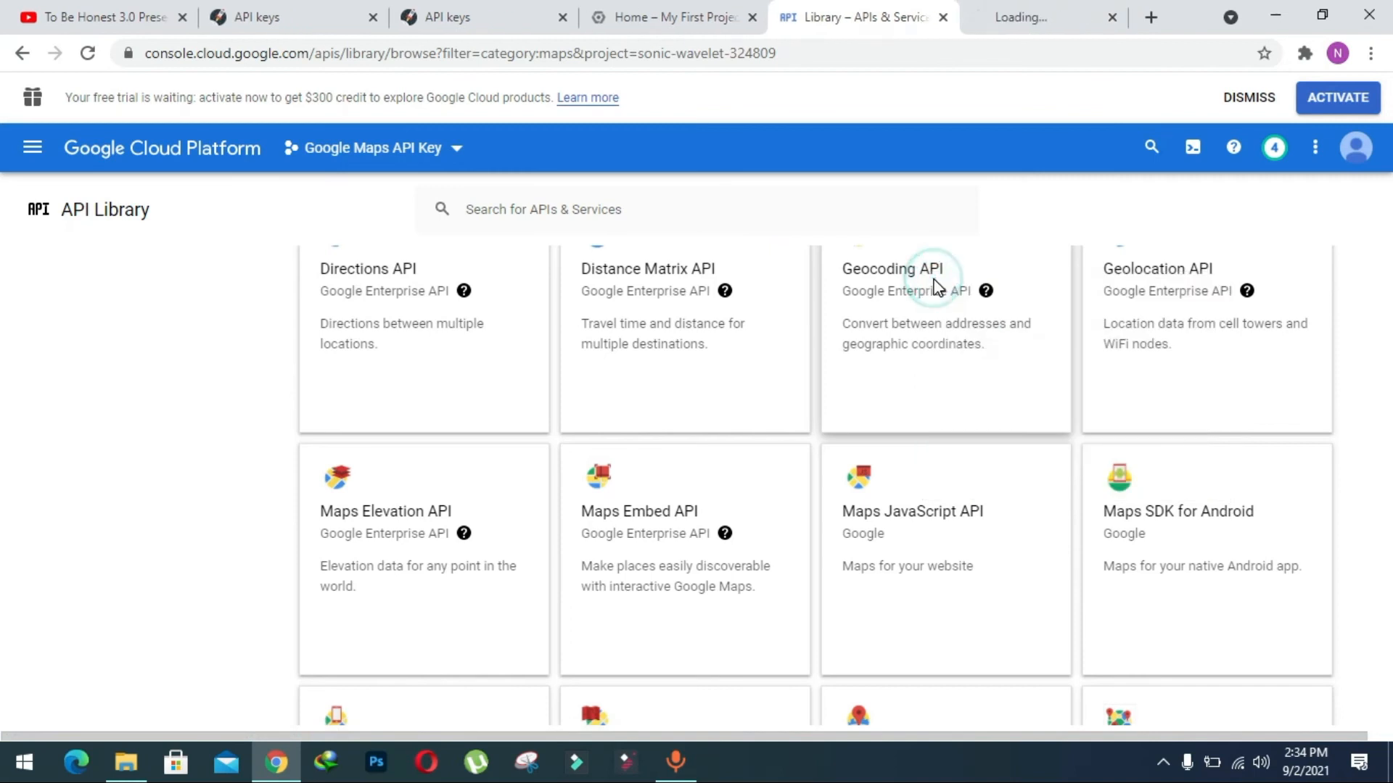
click(996, 10)
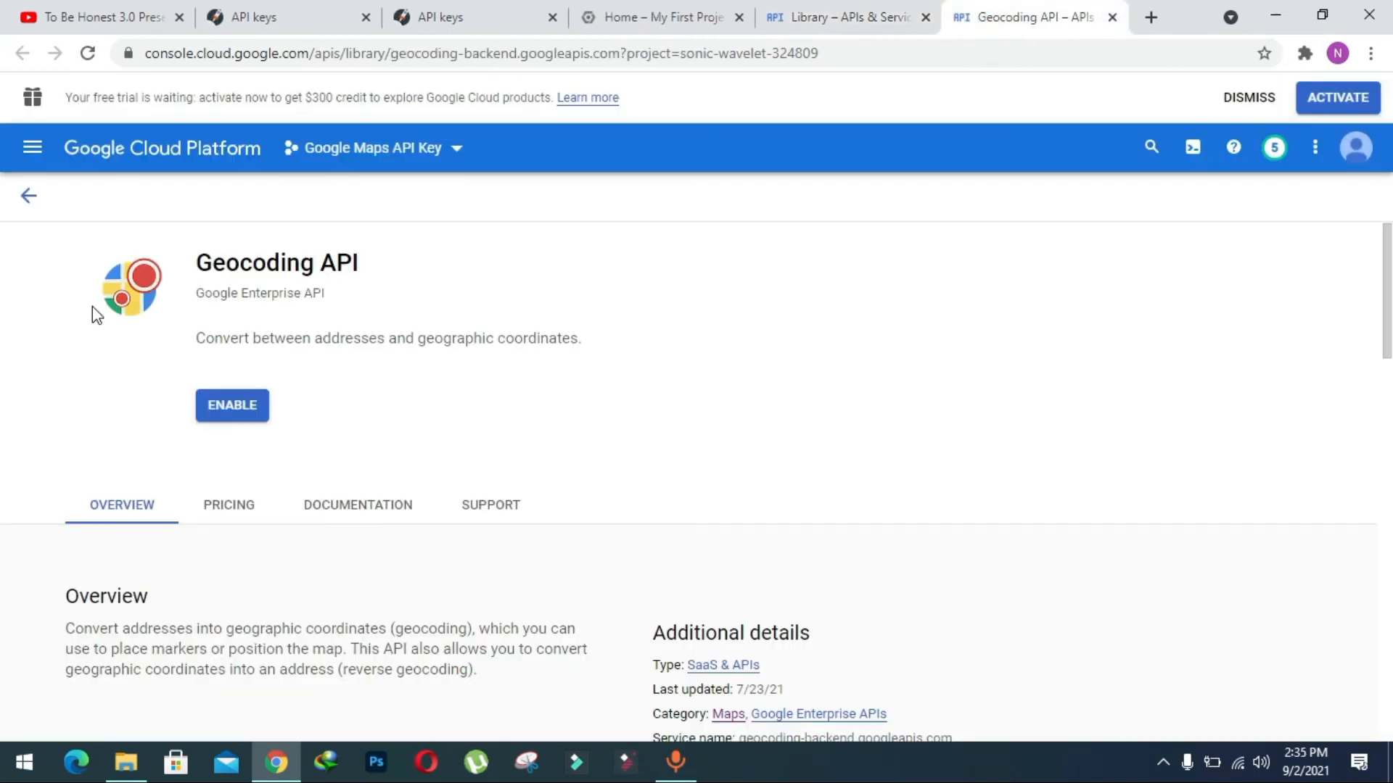
click(242, 404)
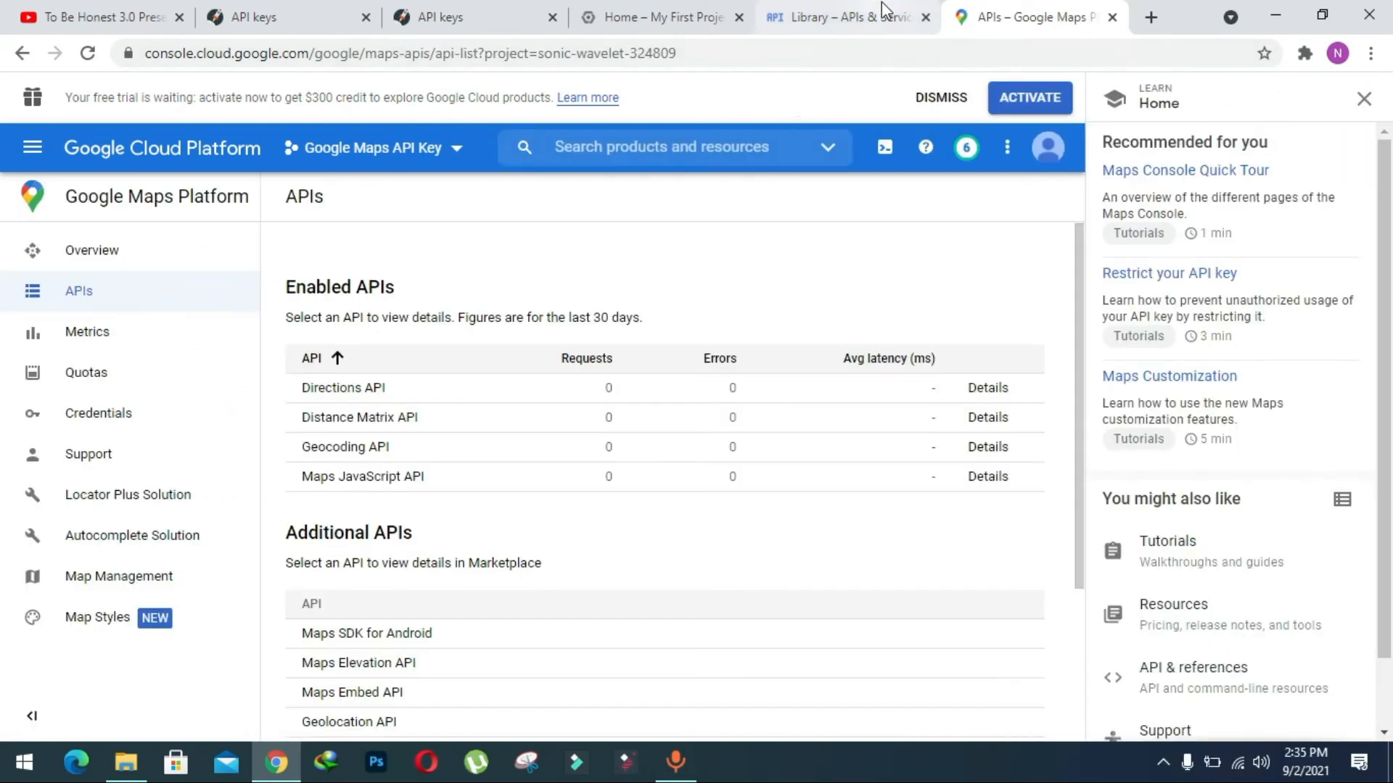
click(822, 10)
click(1112, 17)
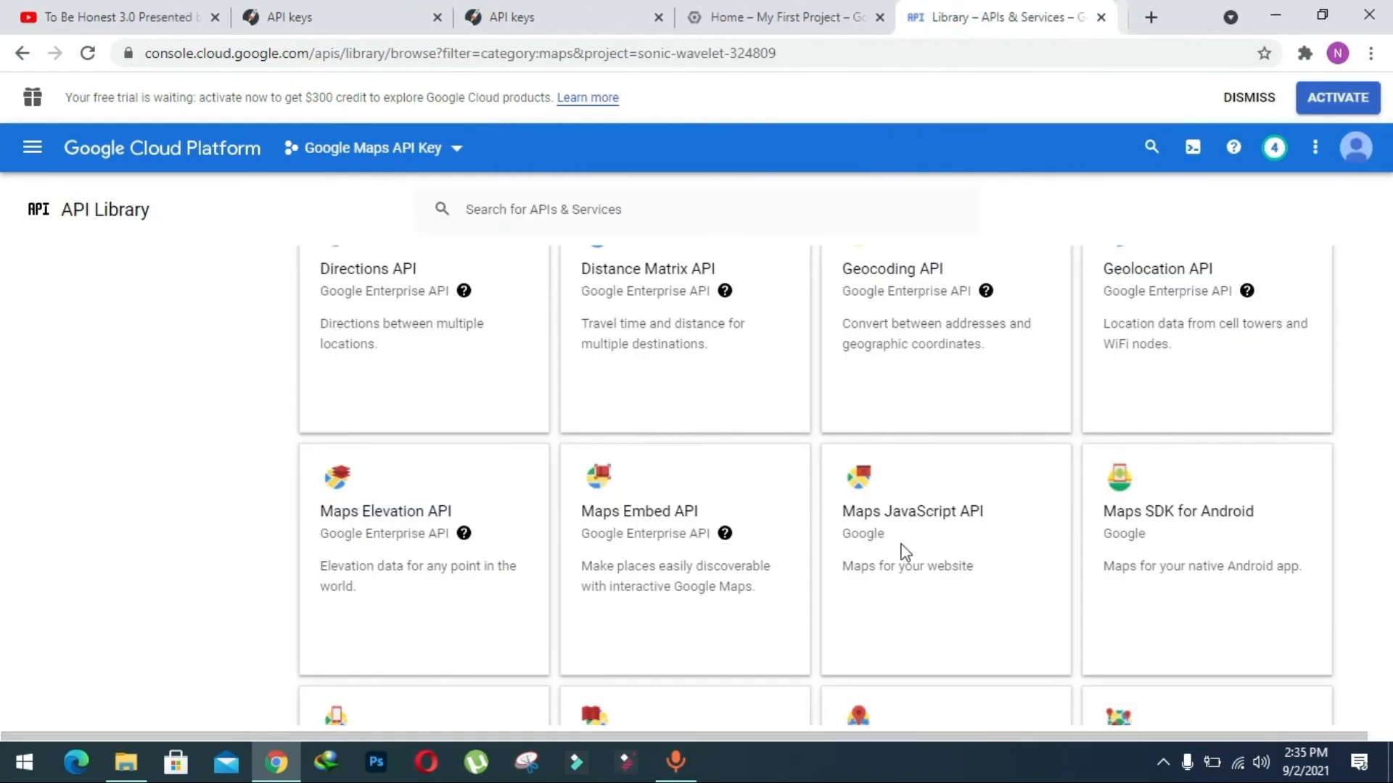
Enable the Maps Static API for the project in a separate browser tab and return to the API Library.
right_click(881, 468)
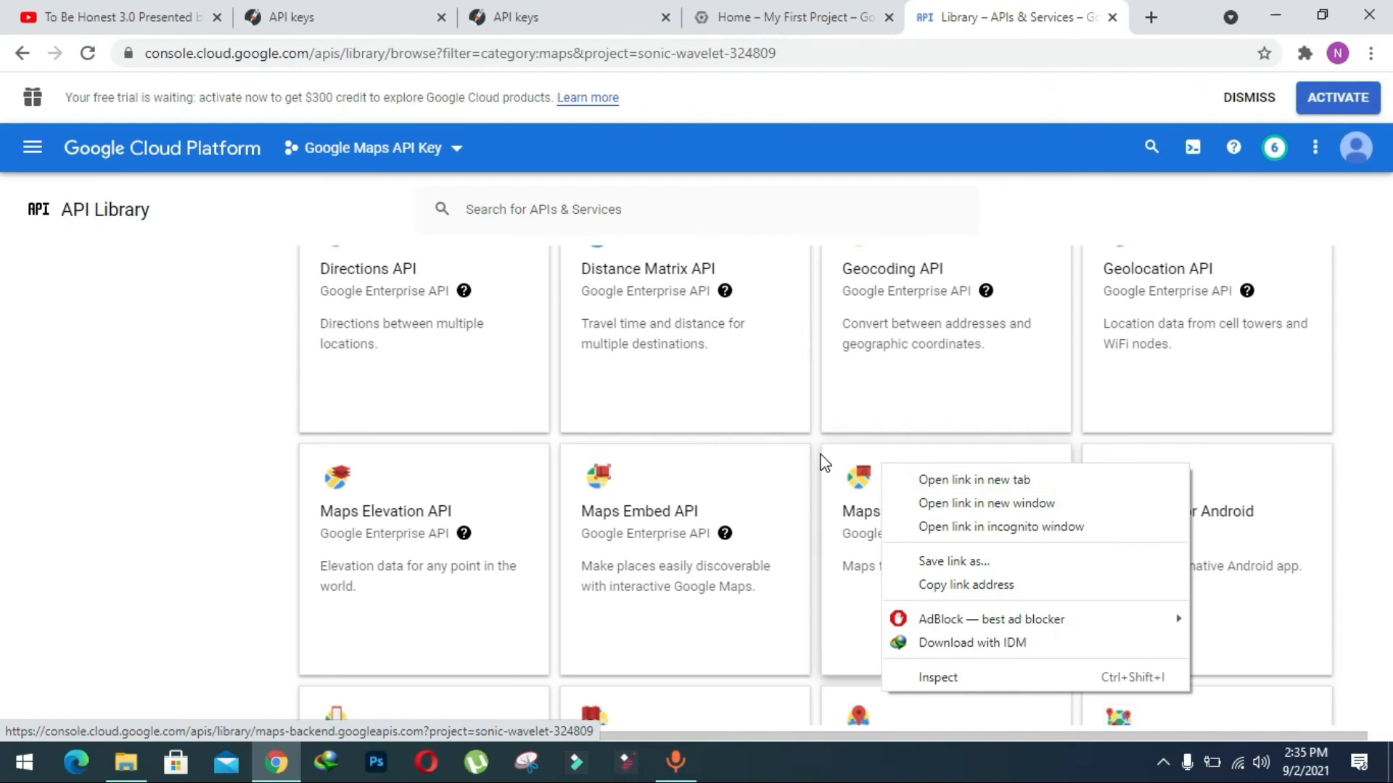
click(818, 451)
scroll(819, 458, down, 3)
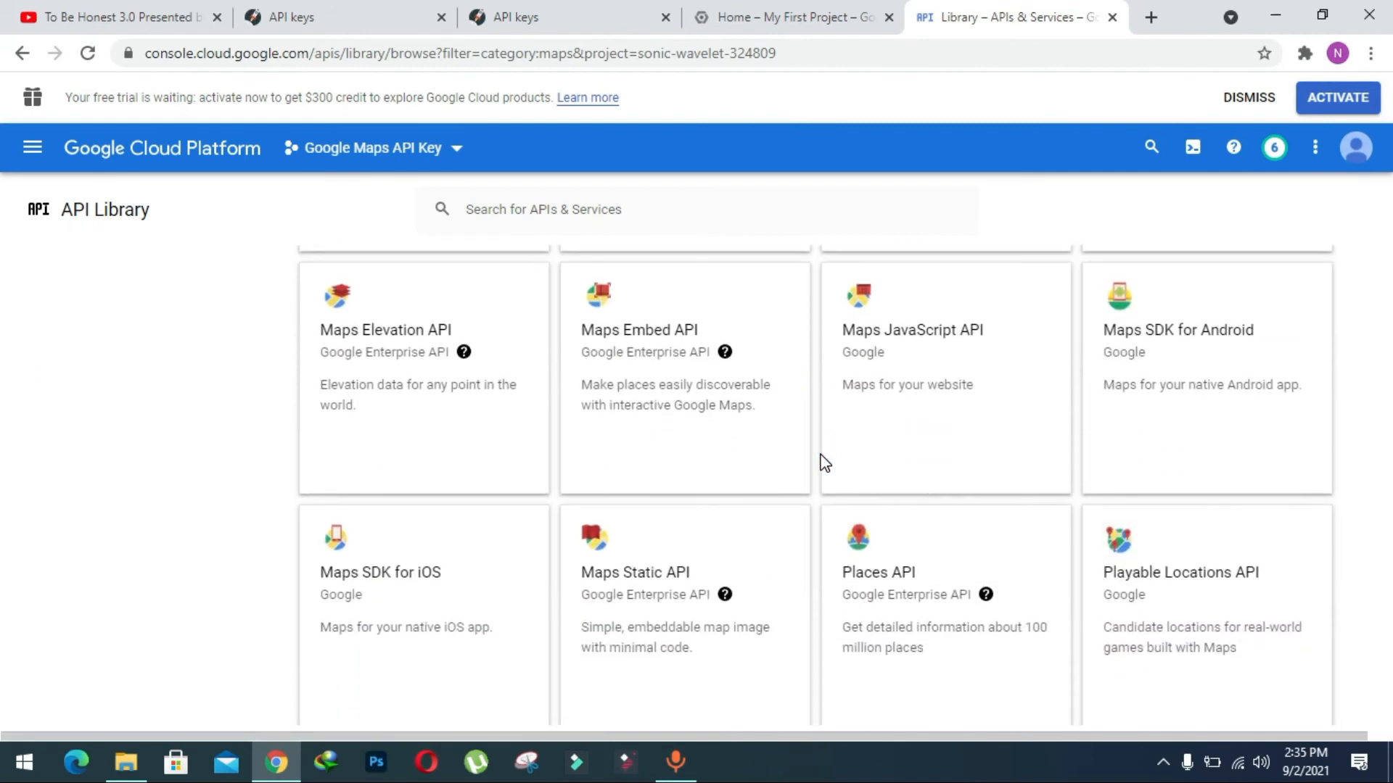
scroll(807, 319, down, 3)
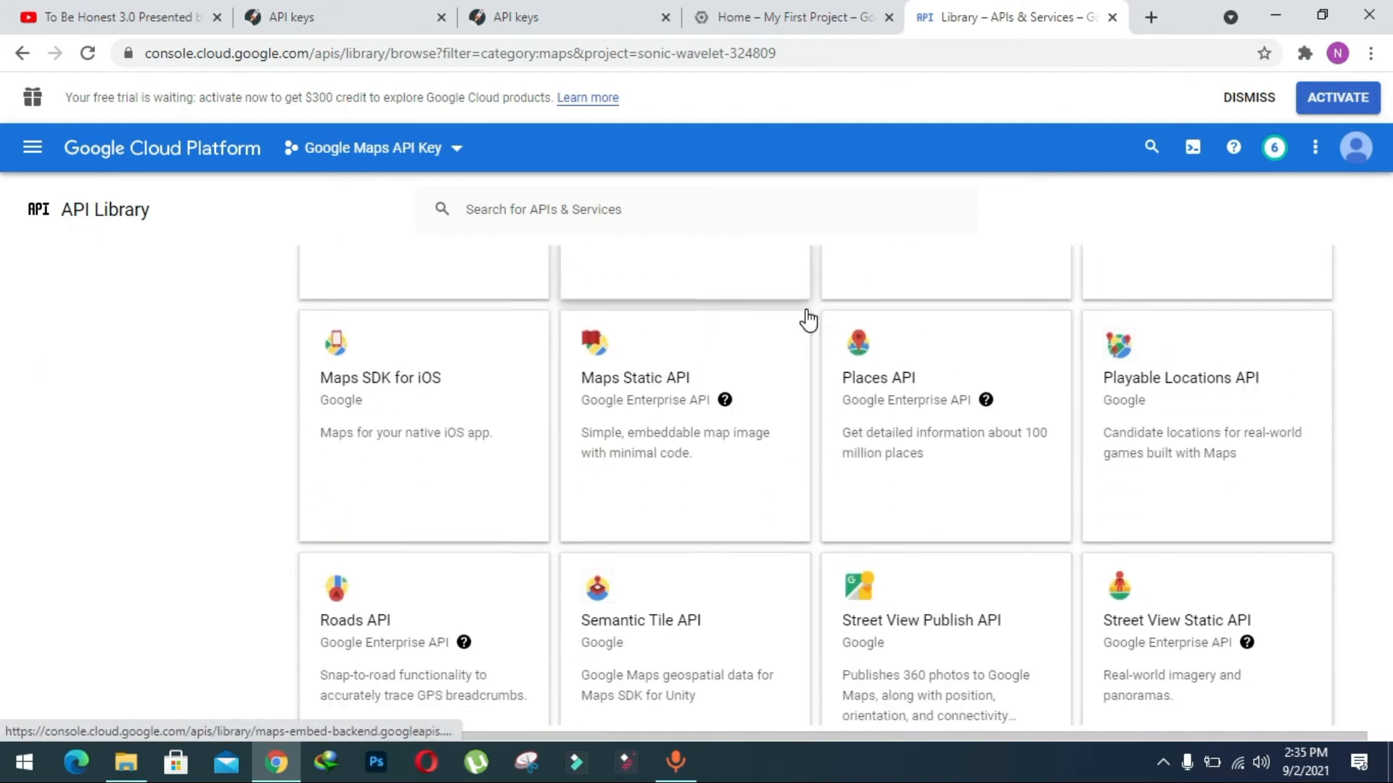
right_click(625, 377)
click(675, 390)
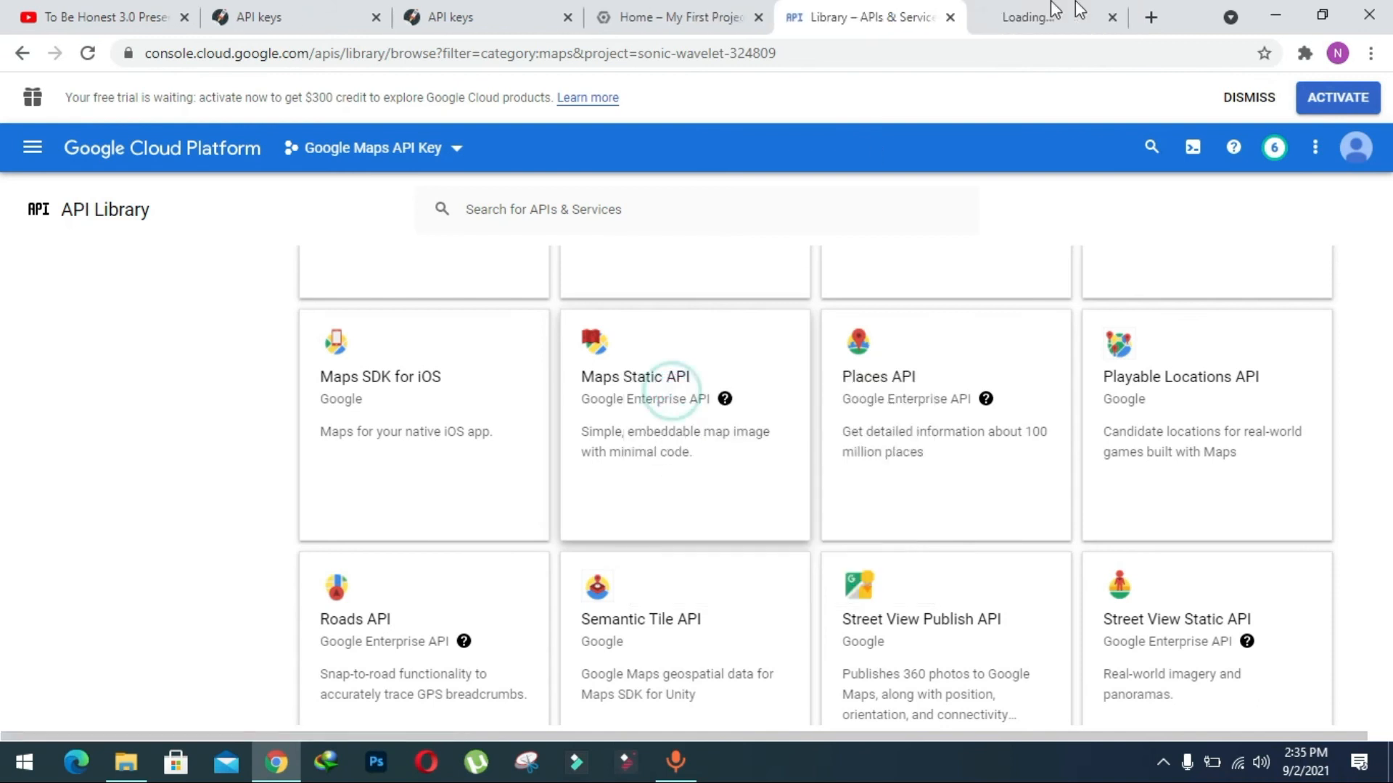
click(1044, 11)
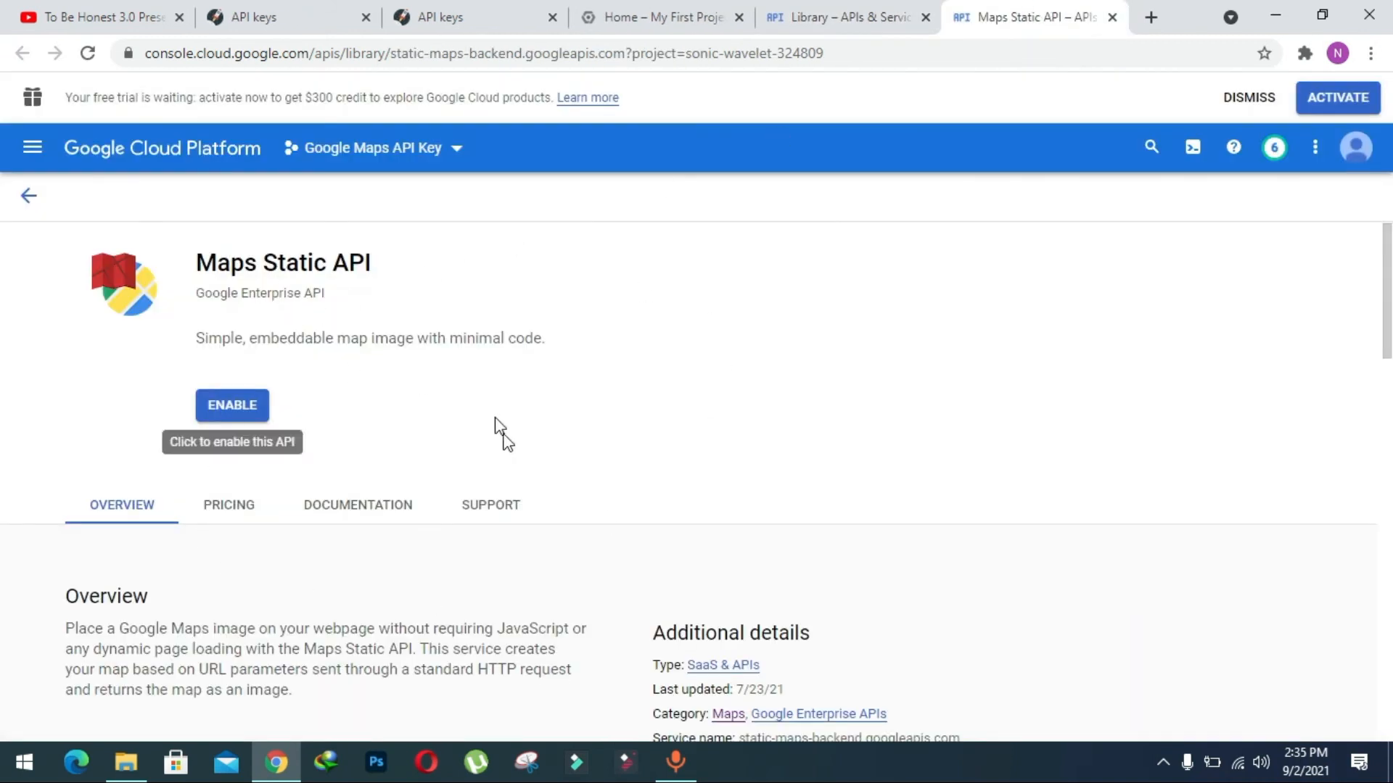
click(237, 404)
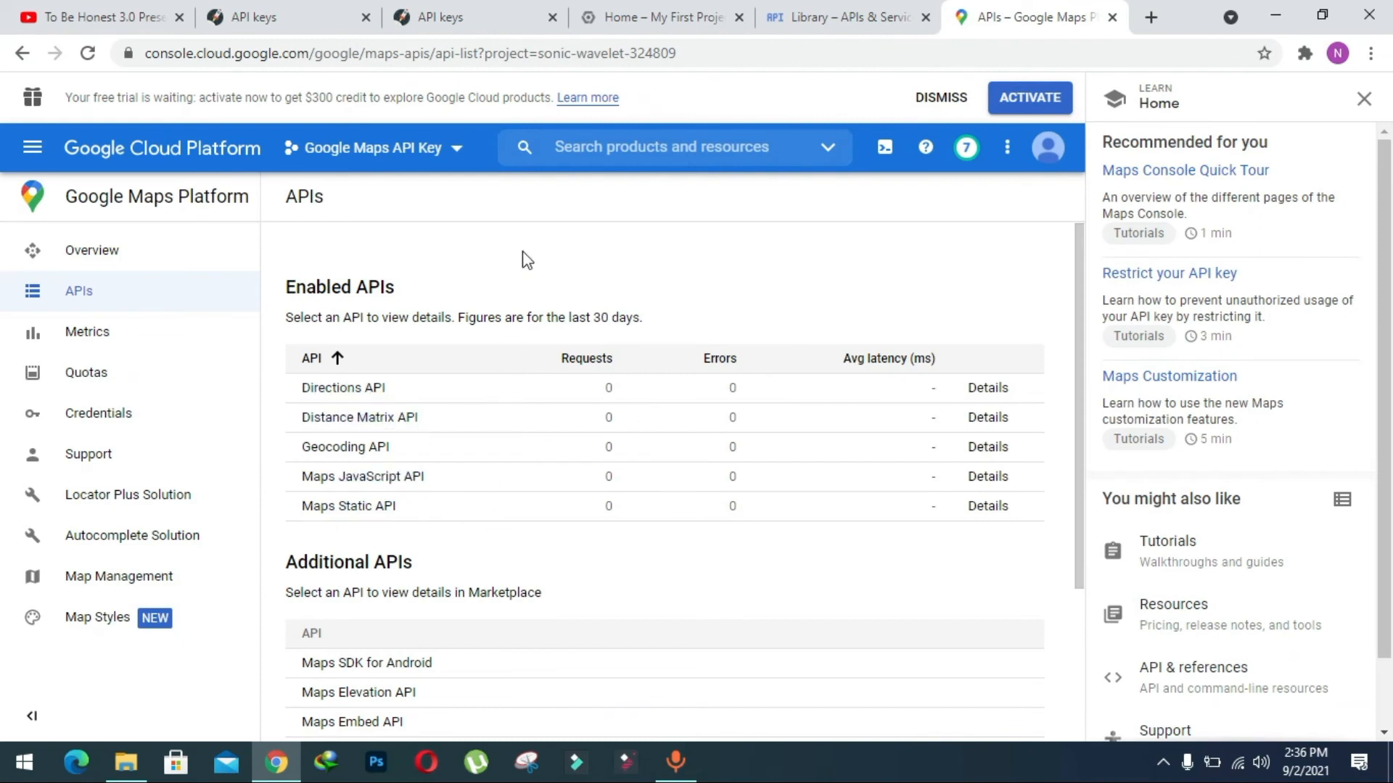
click(867, 16)
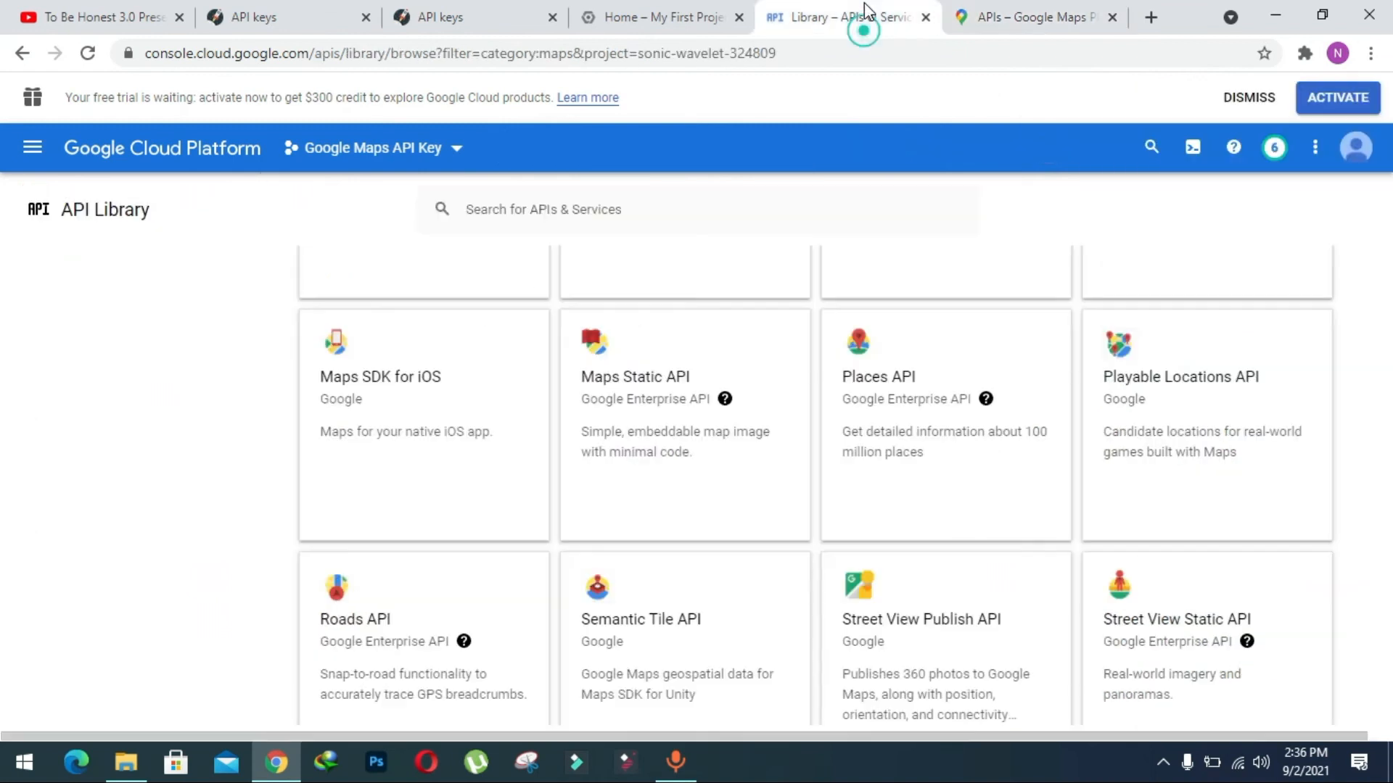
click(1112, 16)
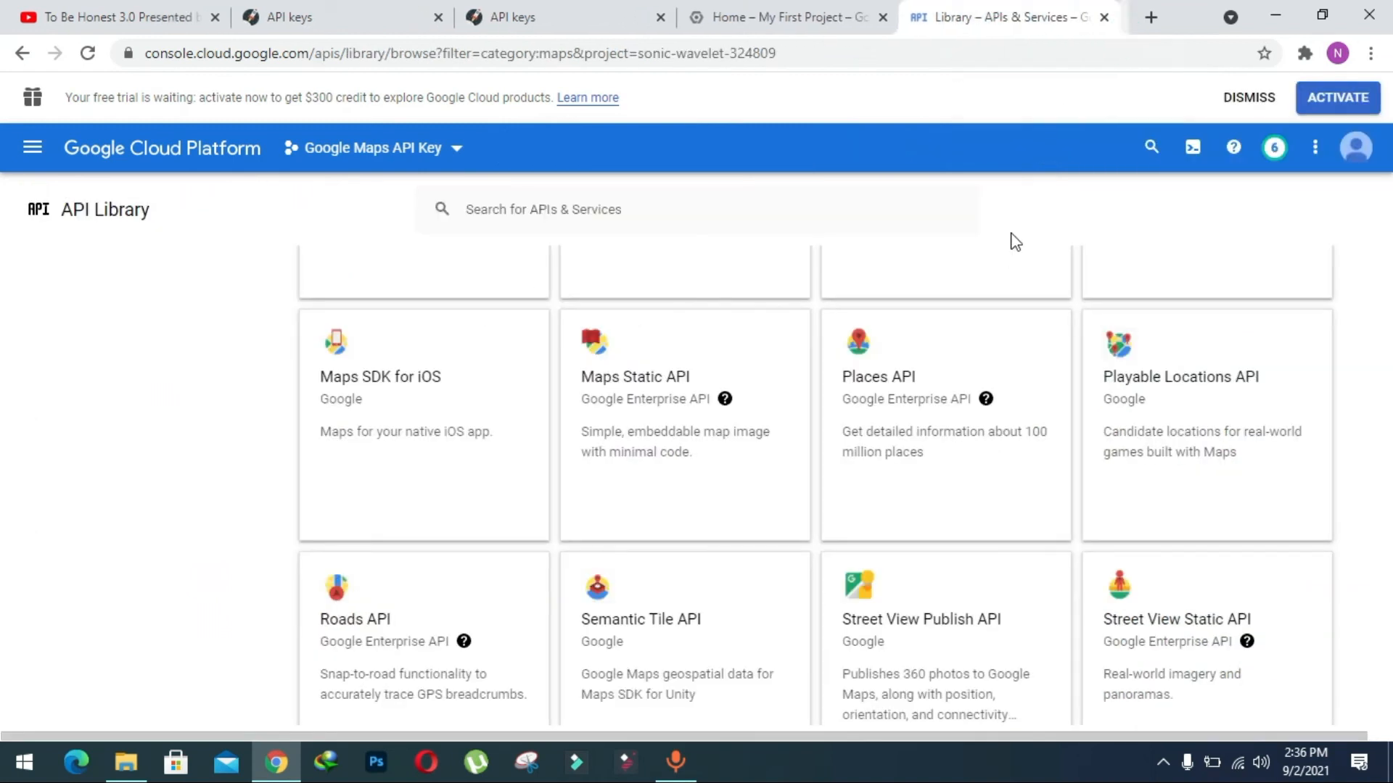
Open the Places API in a new browser tab, enable it for the project and close the tab.
right_click(896, 386)
click(943, 395)
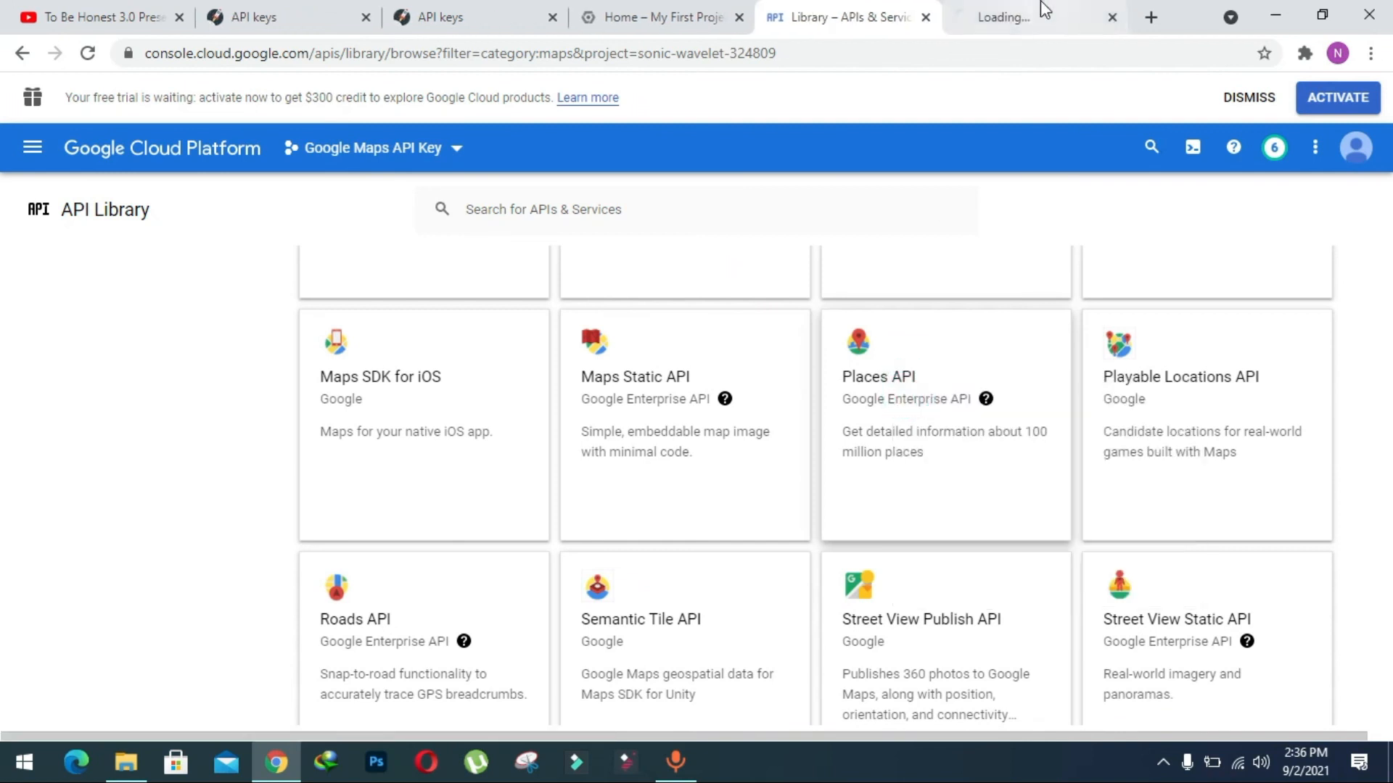
click(1042, 10)
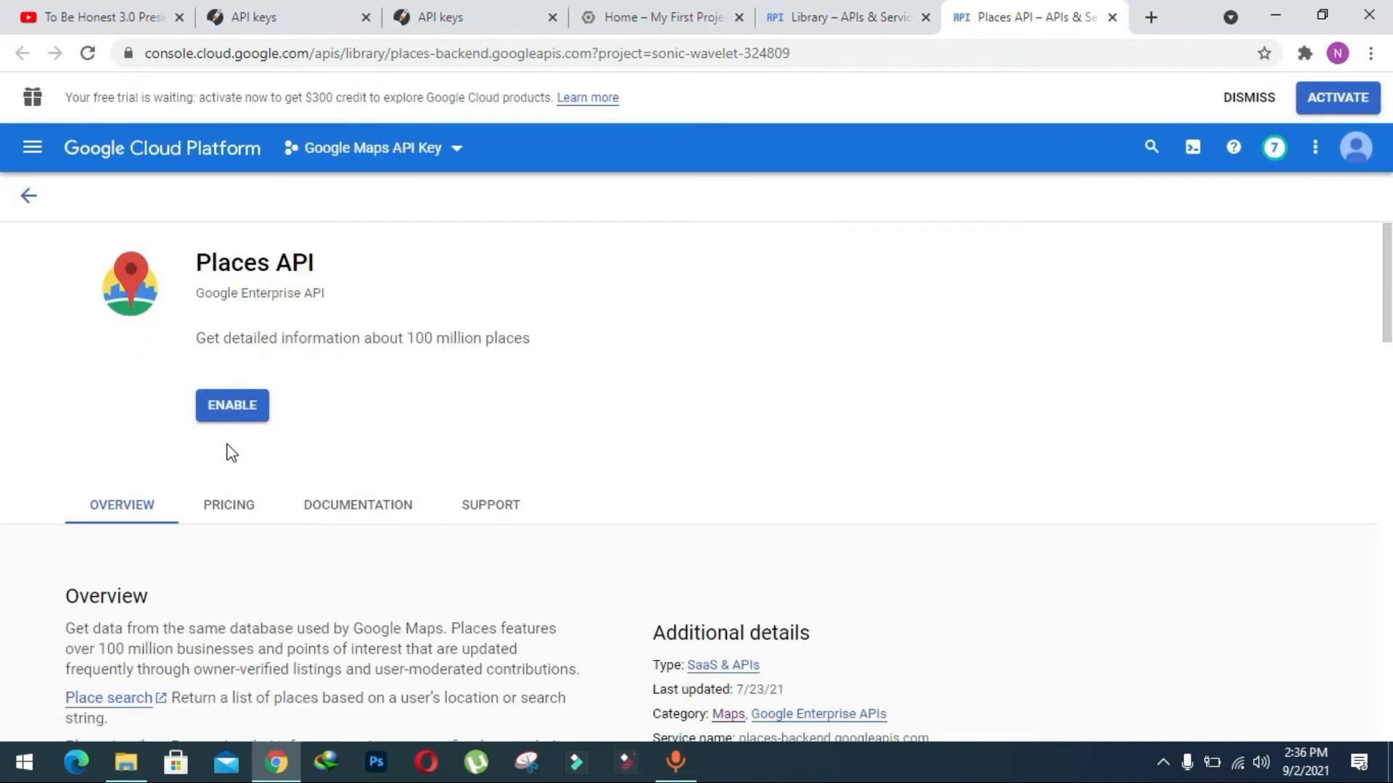
click(232, 405)
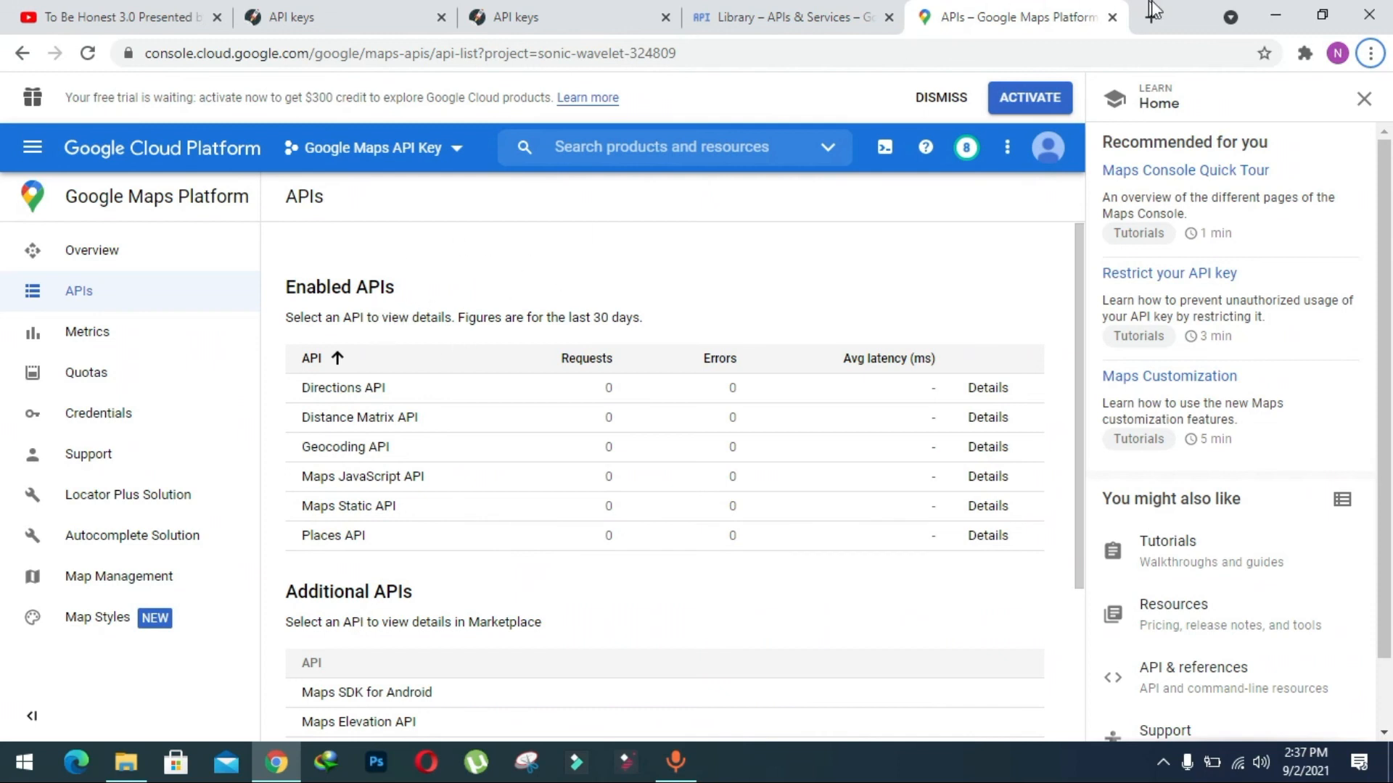
click(1113, 16)
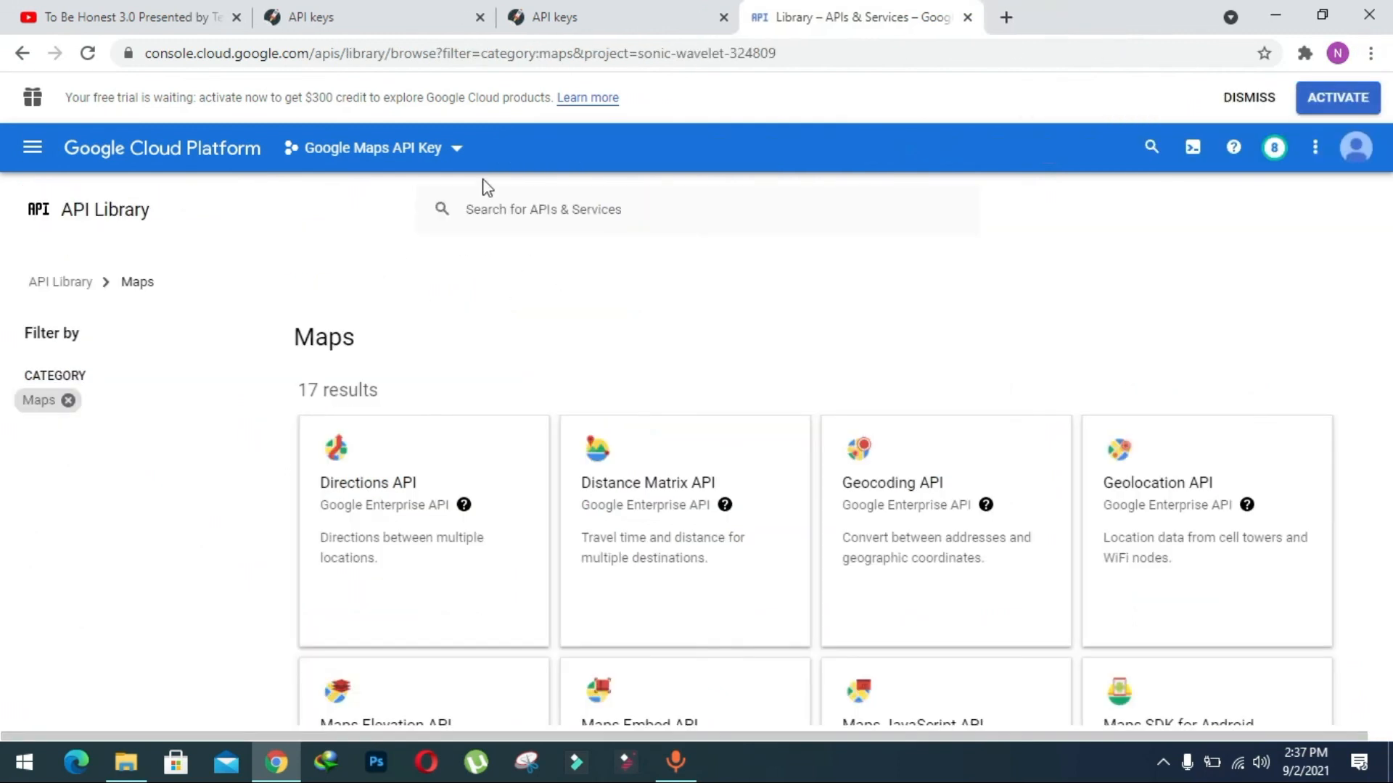
Go to the APIs & Services credentials page of the Google Maps API Key project.
click(104, 161)
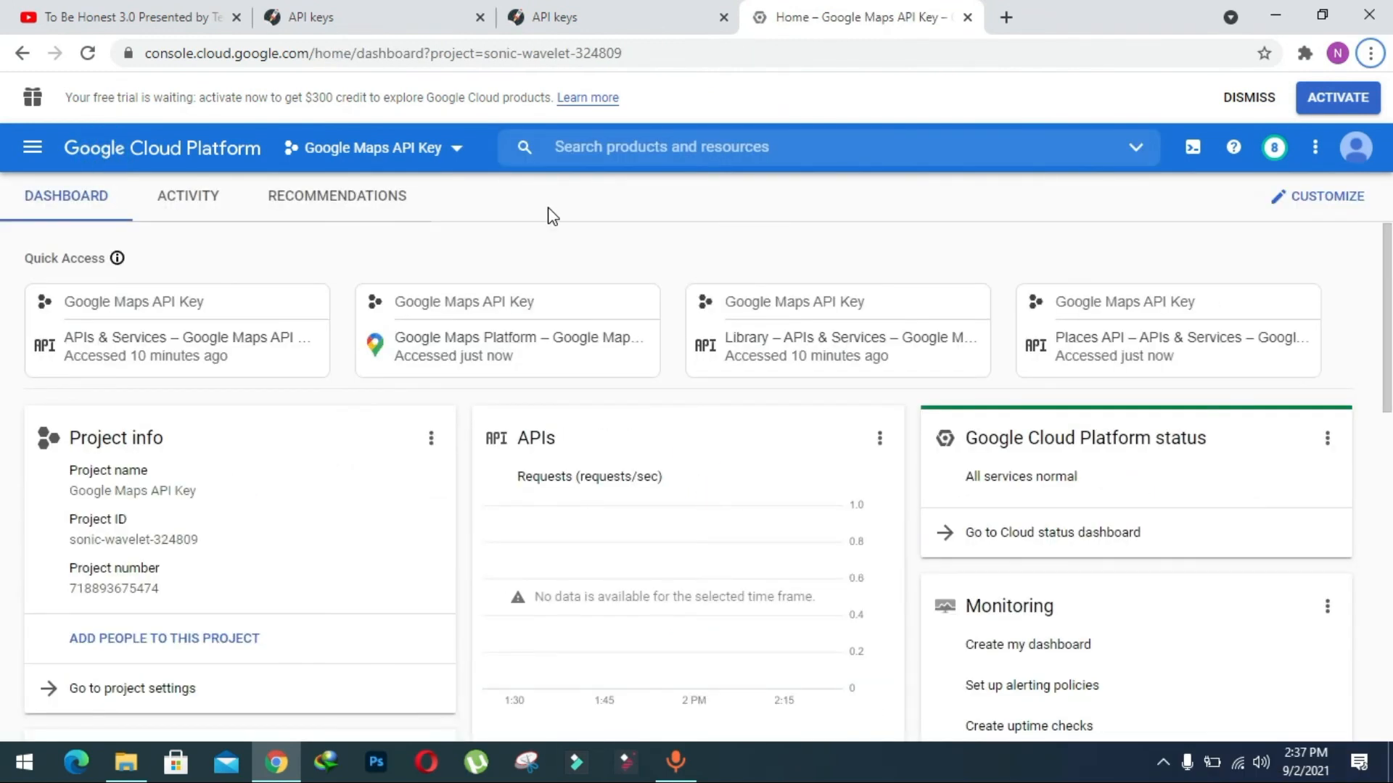
click(460, 161)
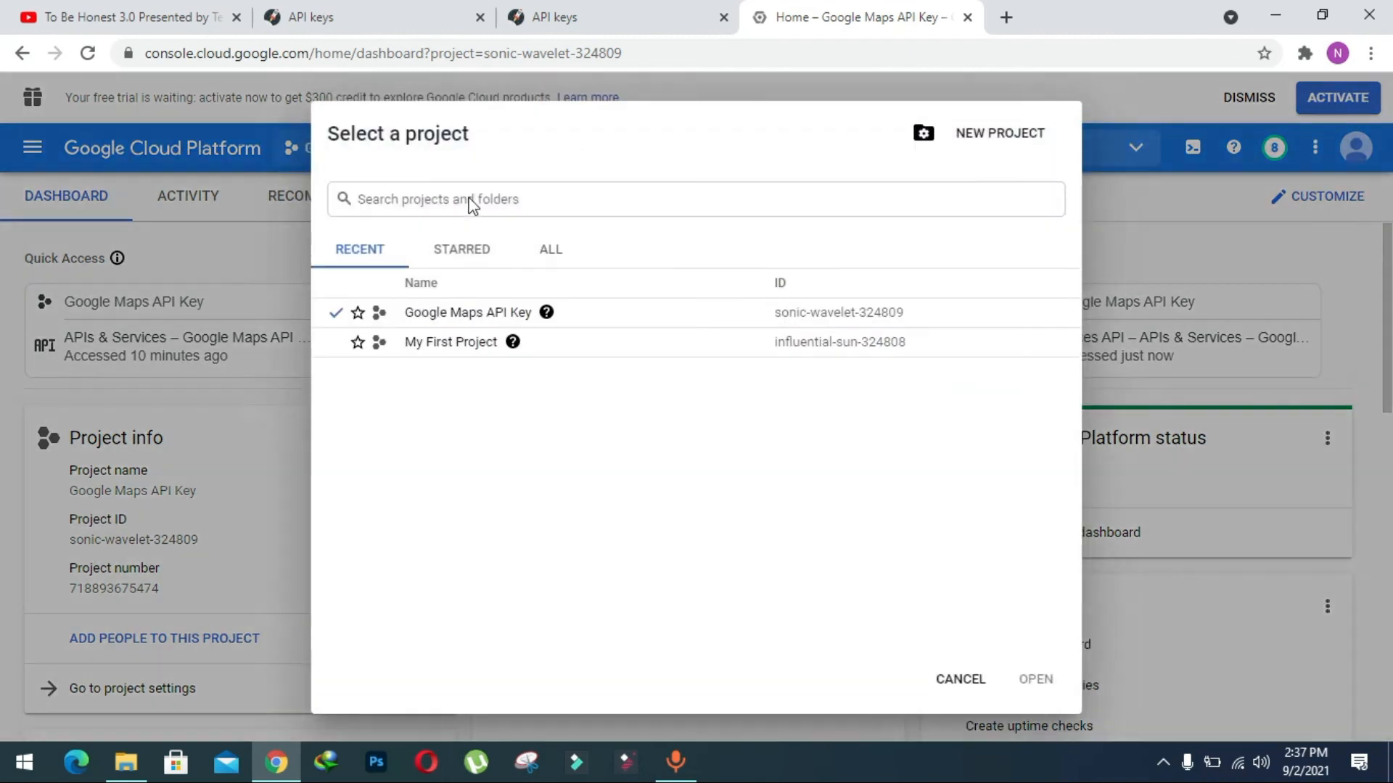
click(1195, 242)
click(18, 167)
click(164, 446)
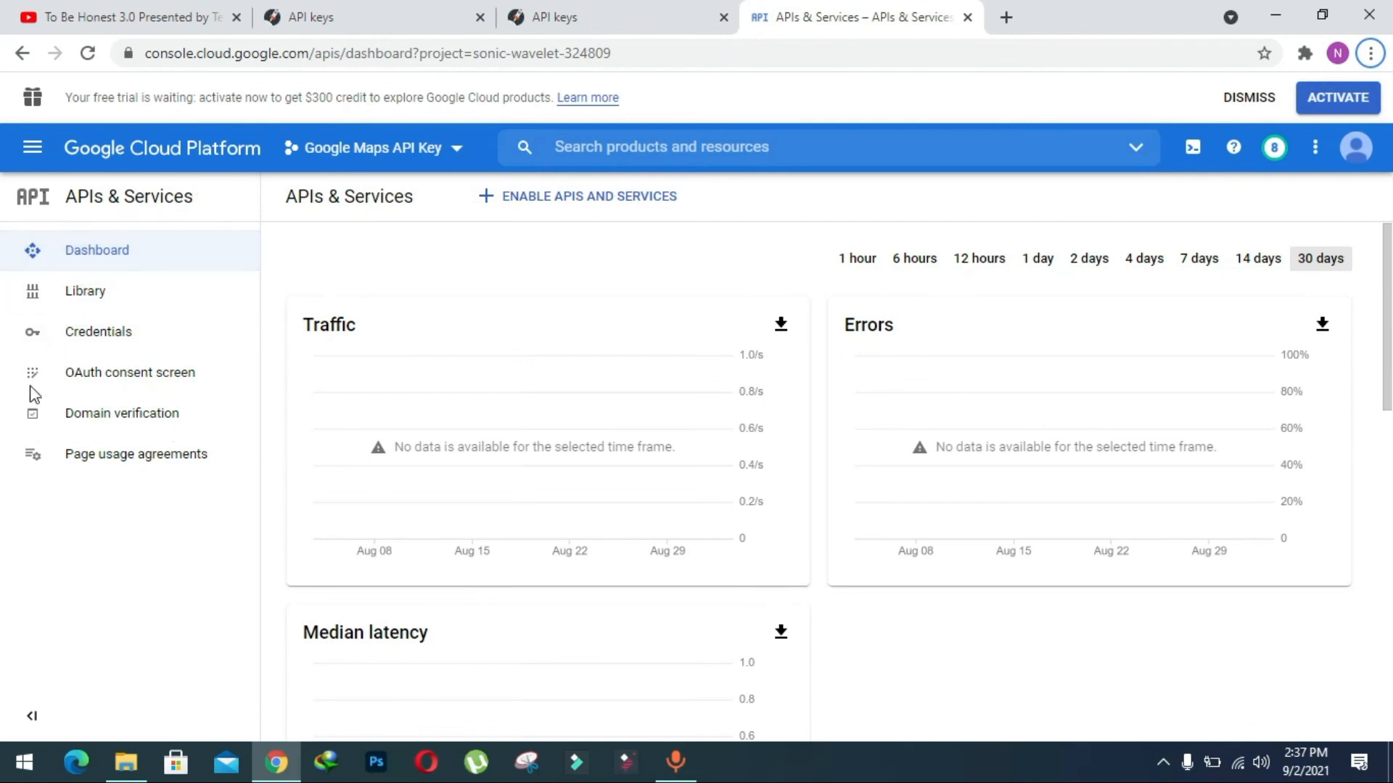
click(102, 338)
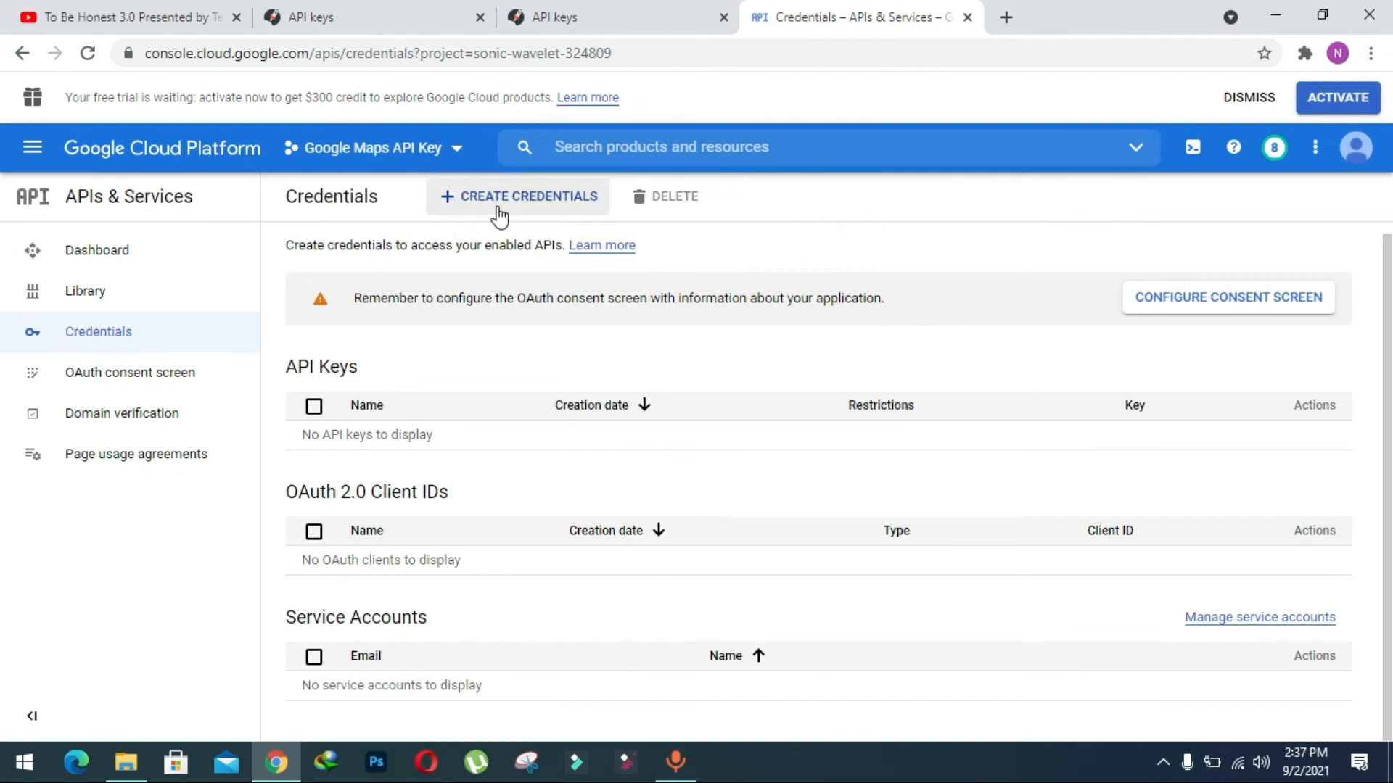
Create an API key credential for the project and copy the generated key.
click(460, 210)
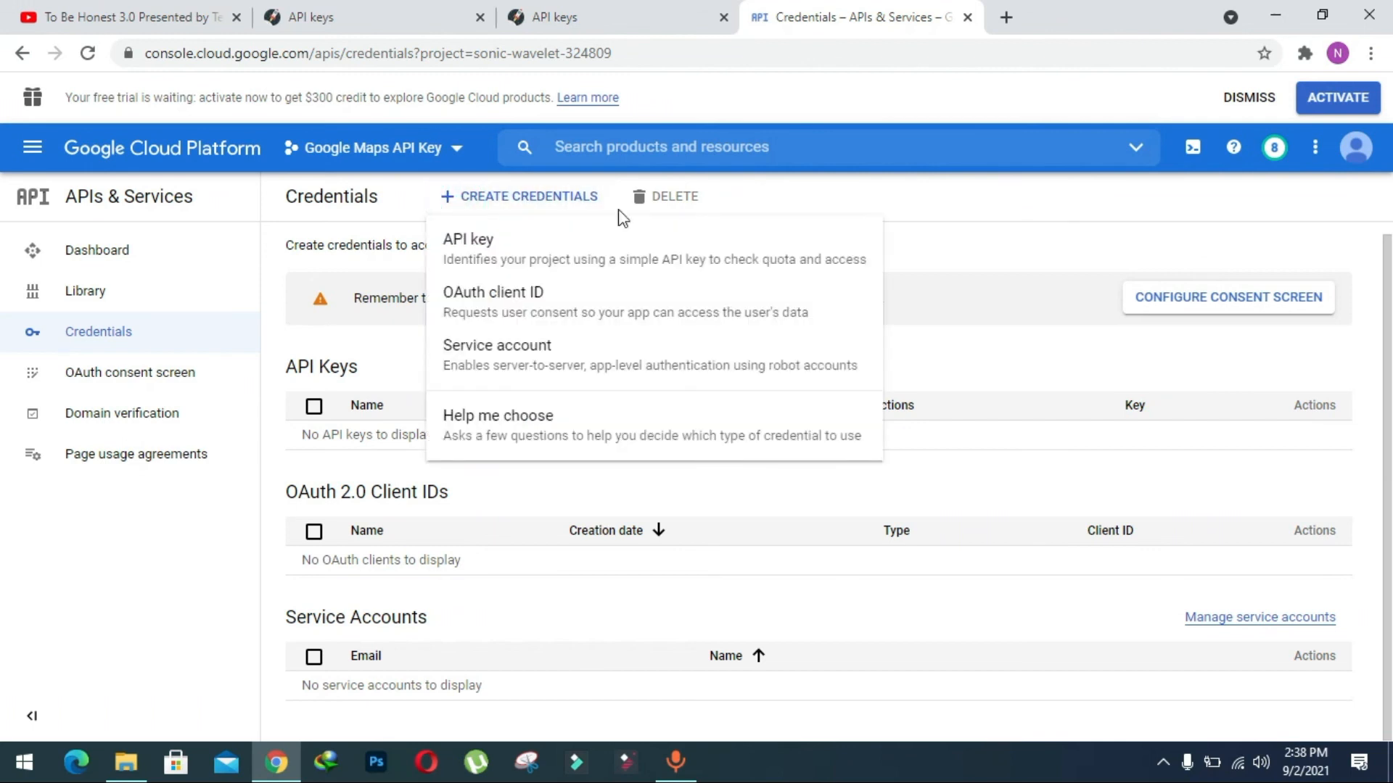
click(512, 251)
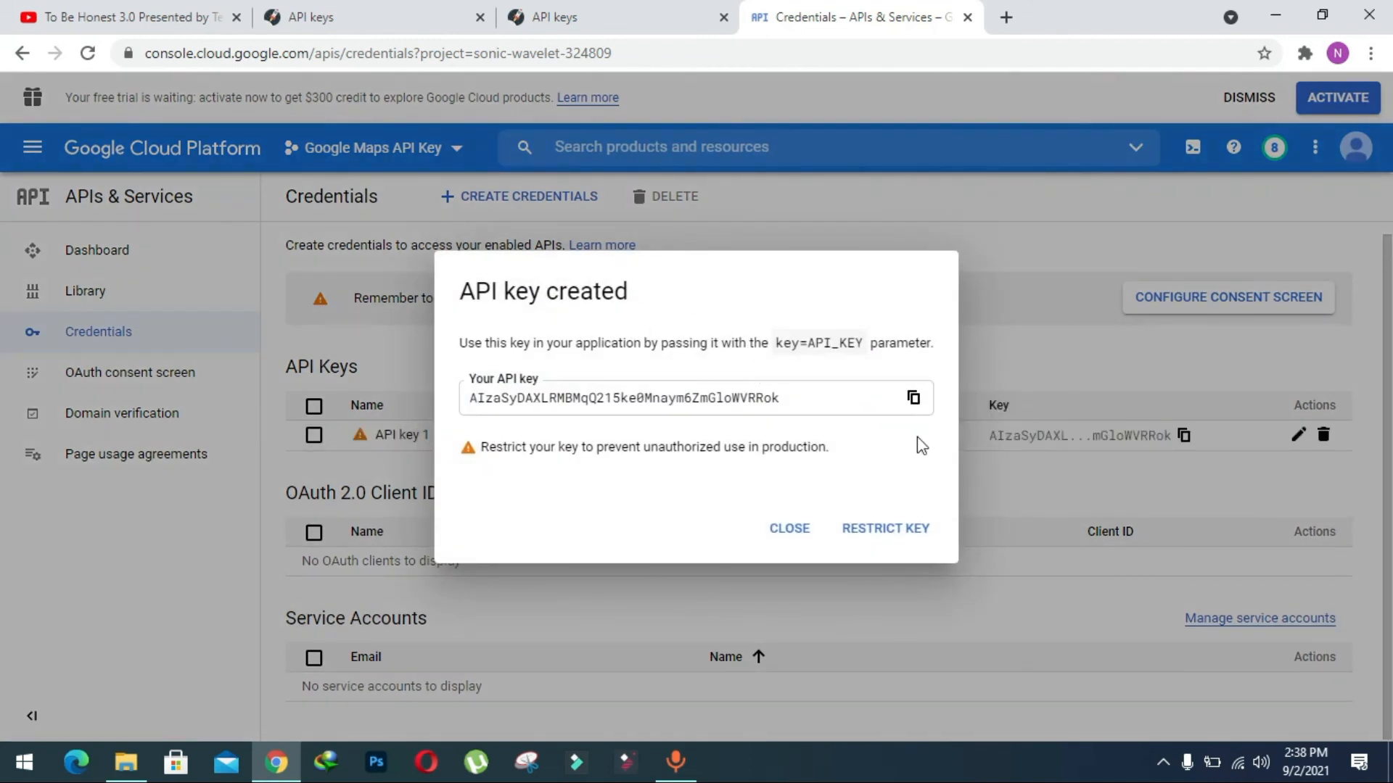
click(914, 398)
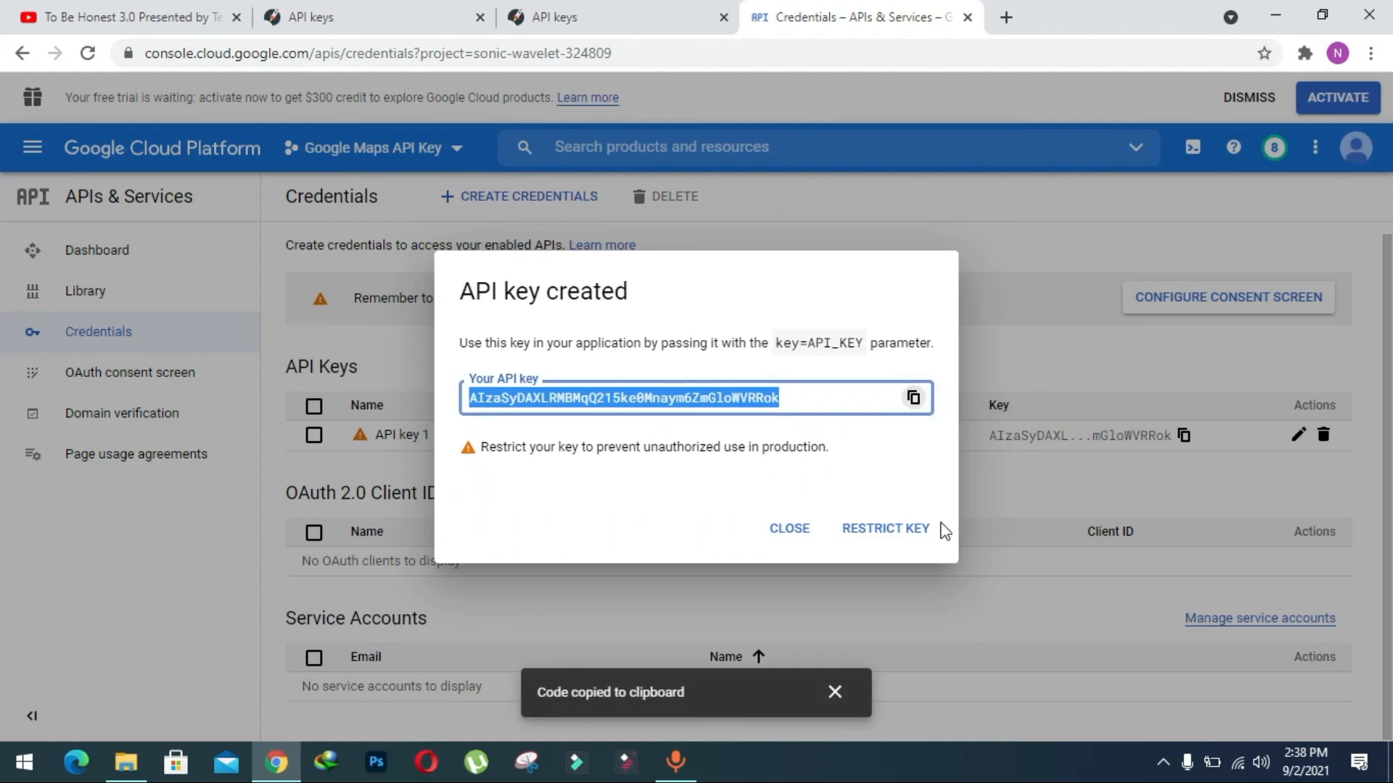
Open the new key's restriction settings and set its API restrictions to Restrict key.
click(903, 540)
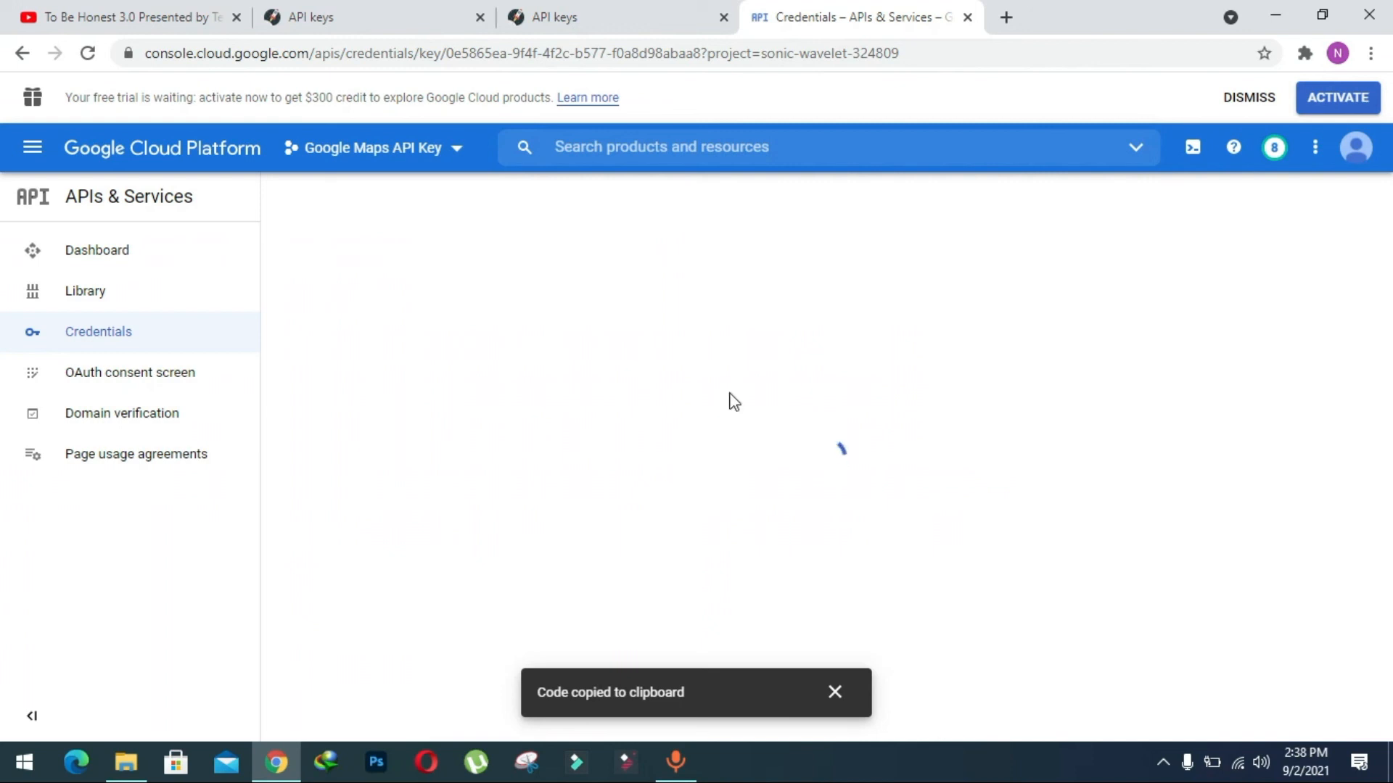
scroll(730, 399, down, 3)
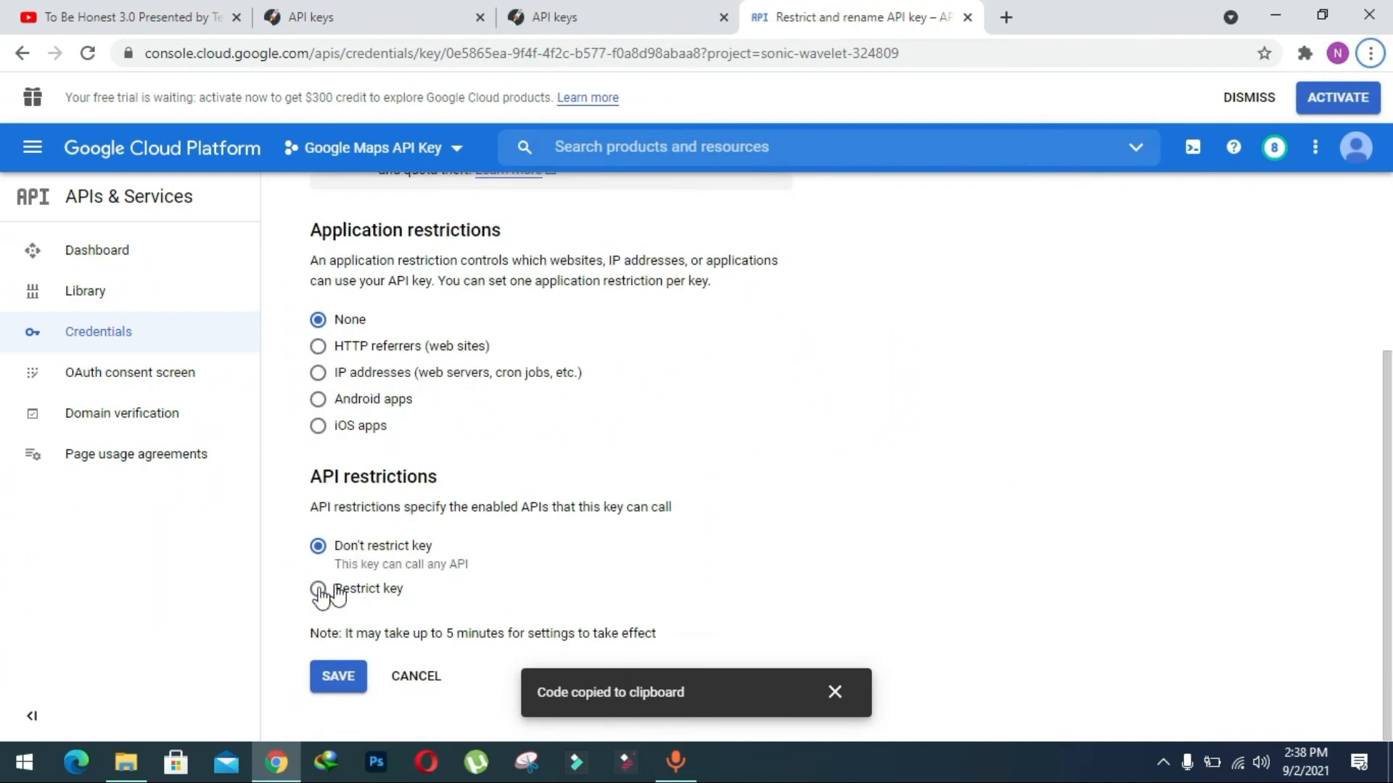
click(318, 589)
scroll(615, 445, down, 2)
Restrict the key to the Directions, Distance Matrix, Geocoding, Maps JavaScript, Maps Static and Places APIs, and save the restrictions.
click(415, 538)
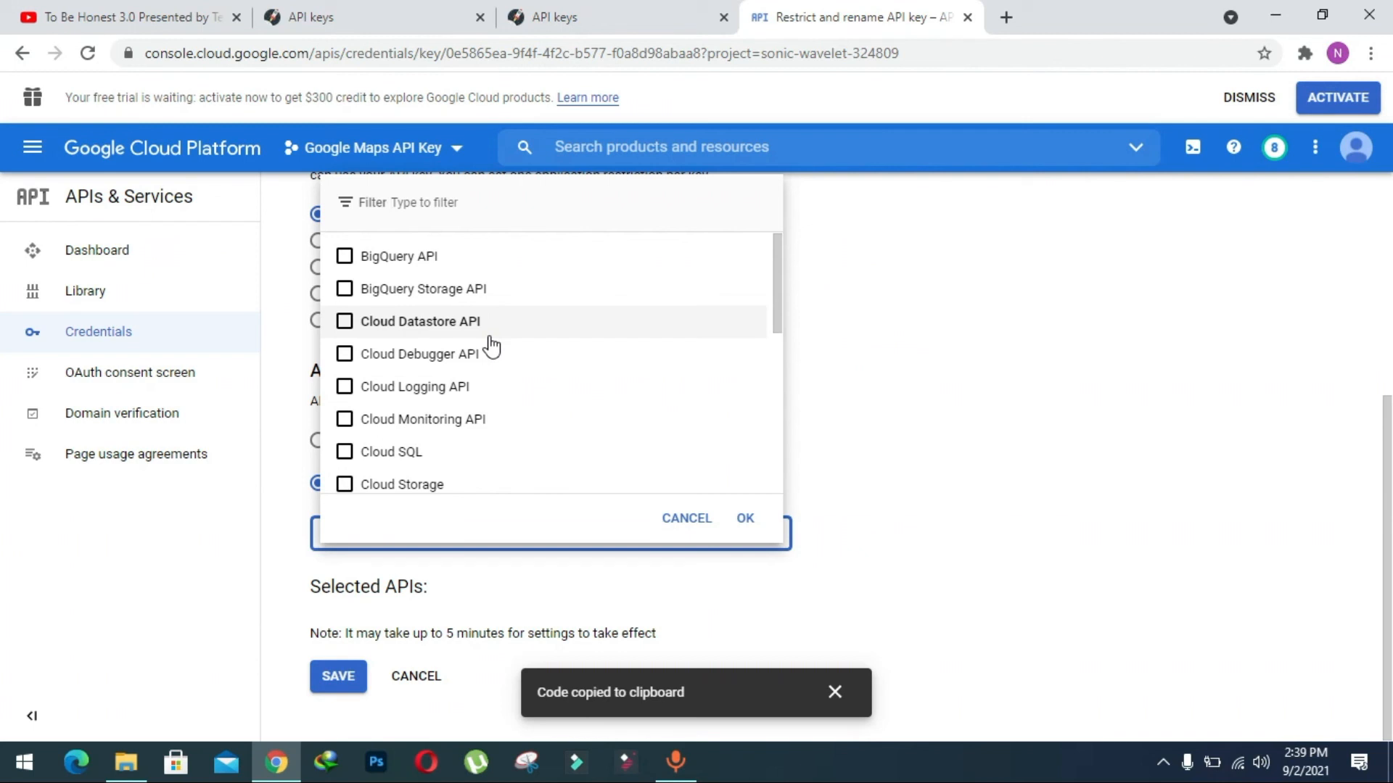
scroll(492, 347, down, 3)
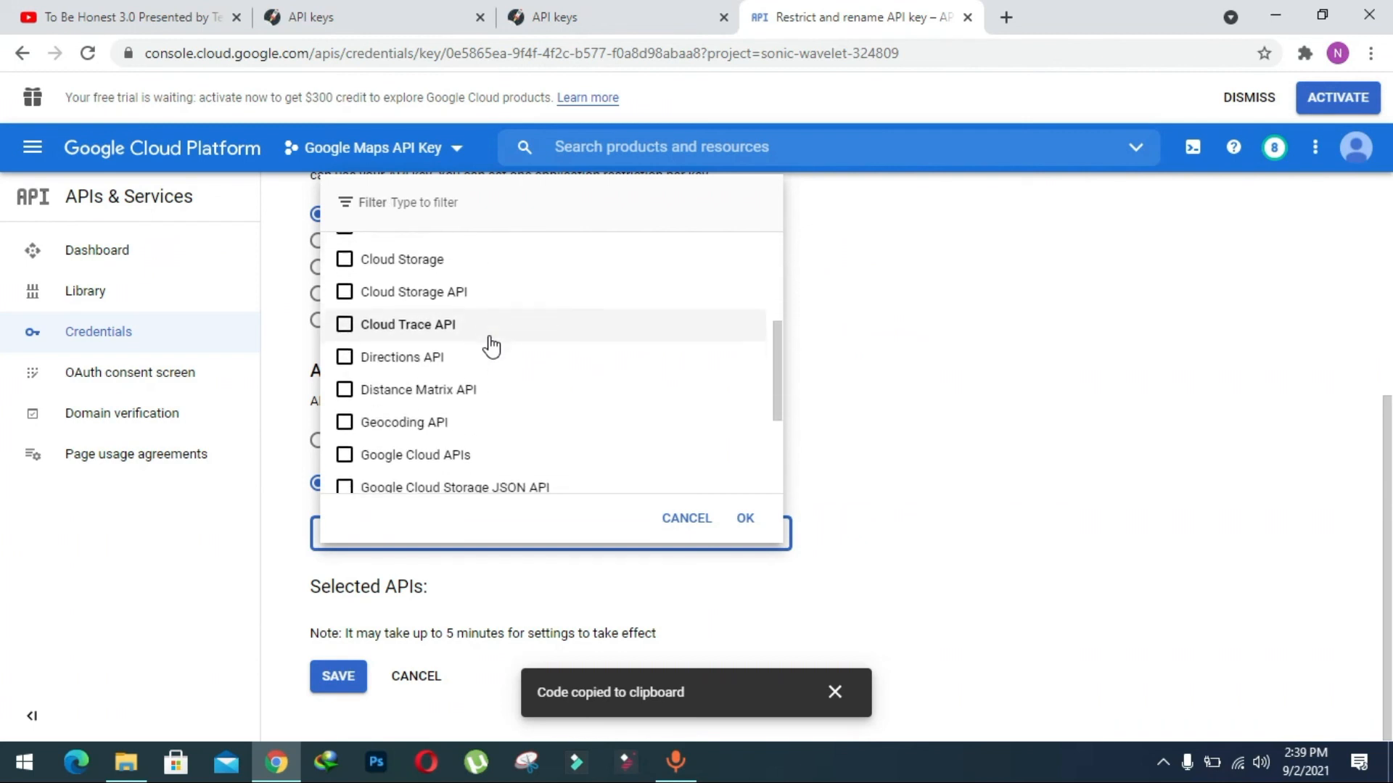
click(345, 354)
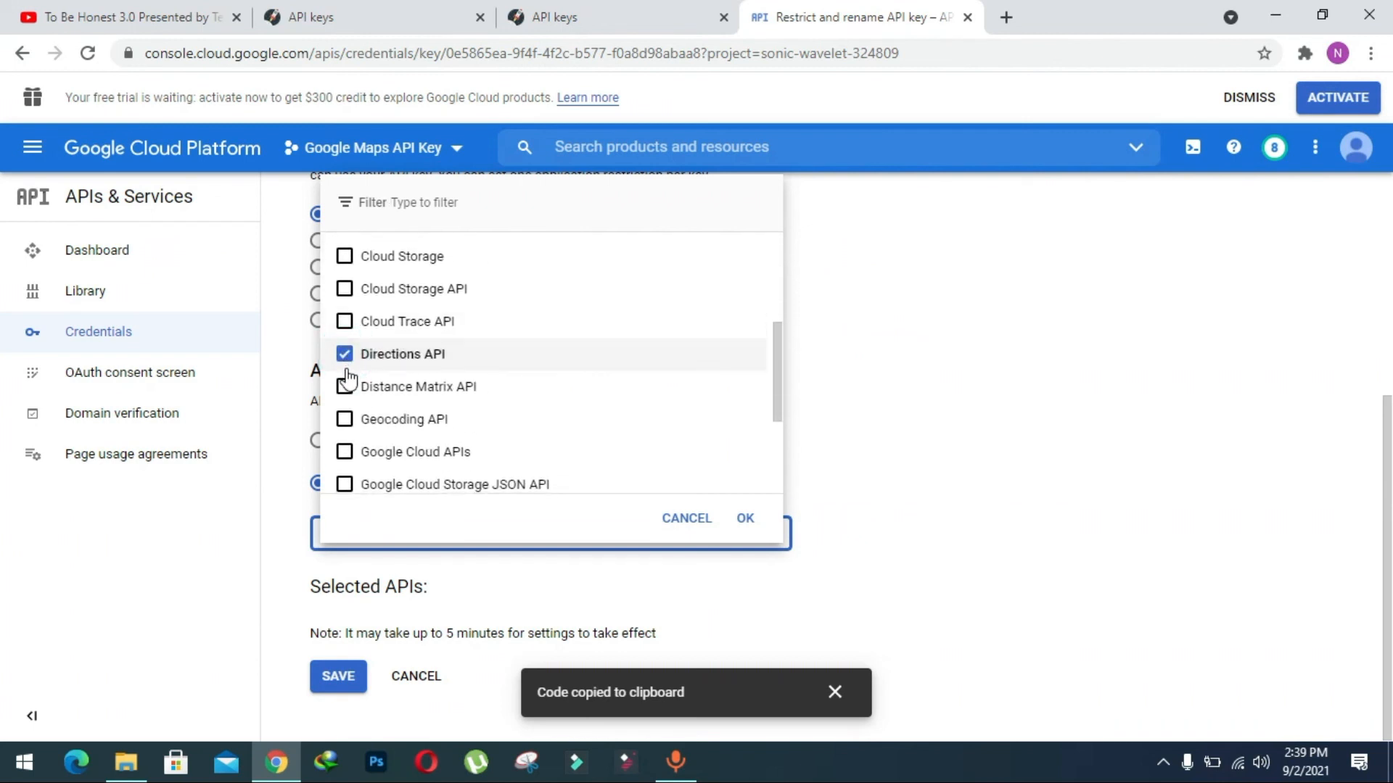
click(345, 392)
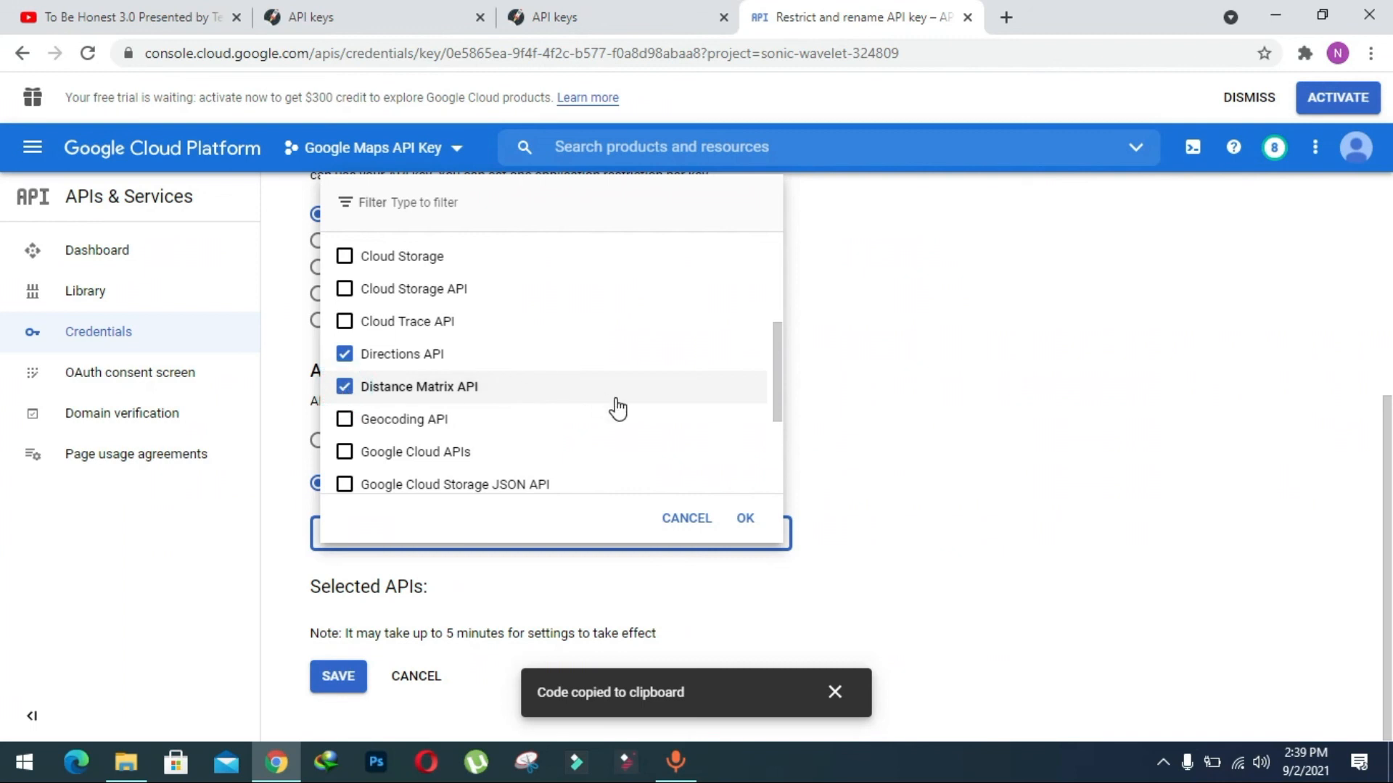
scroll(616, 408, down, 1)
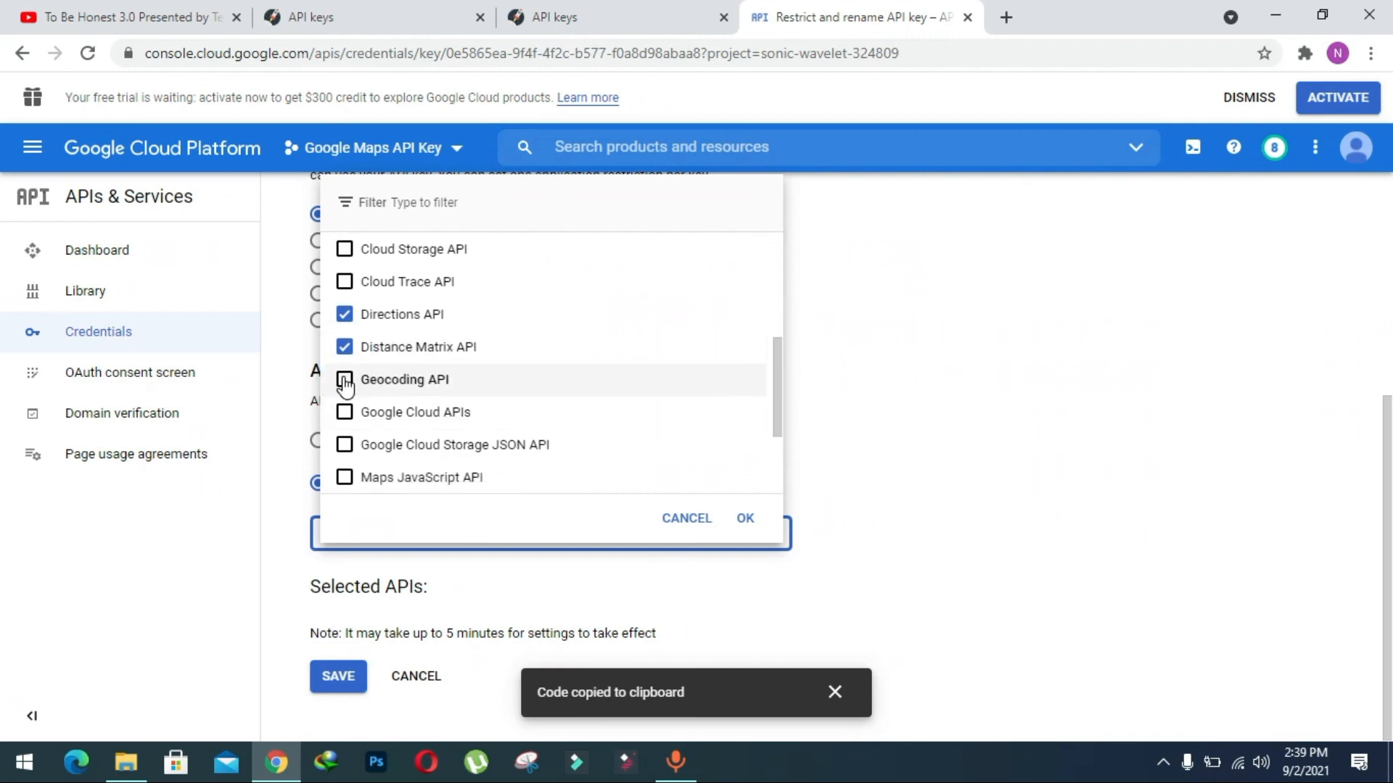
click(344, 381)
scroll(501, 379, down, 2)
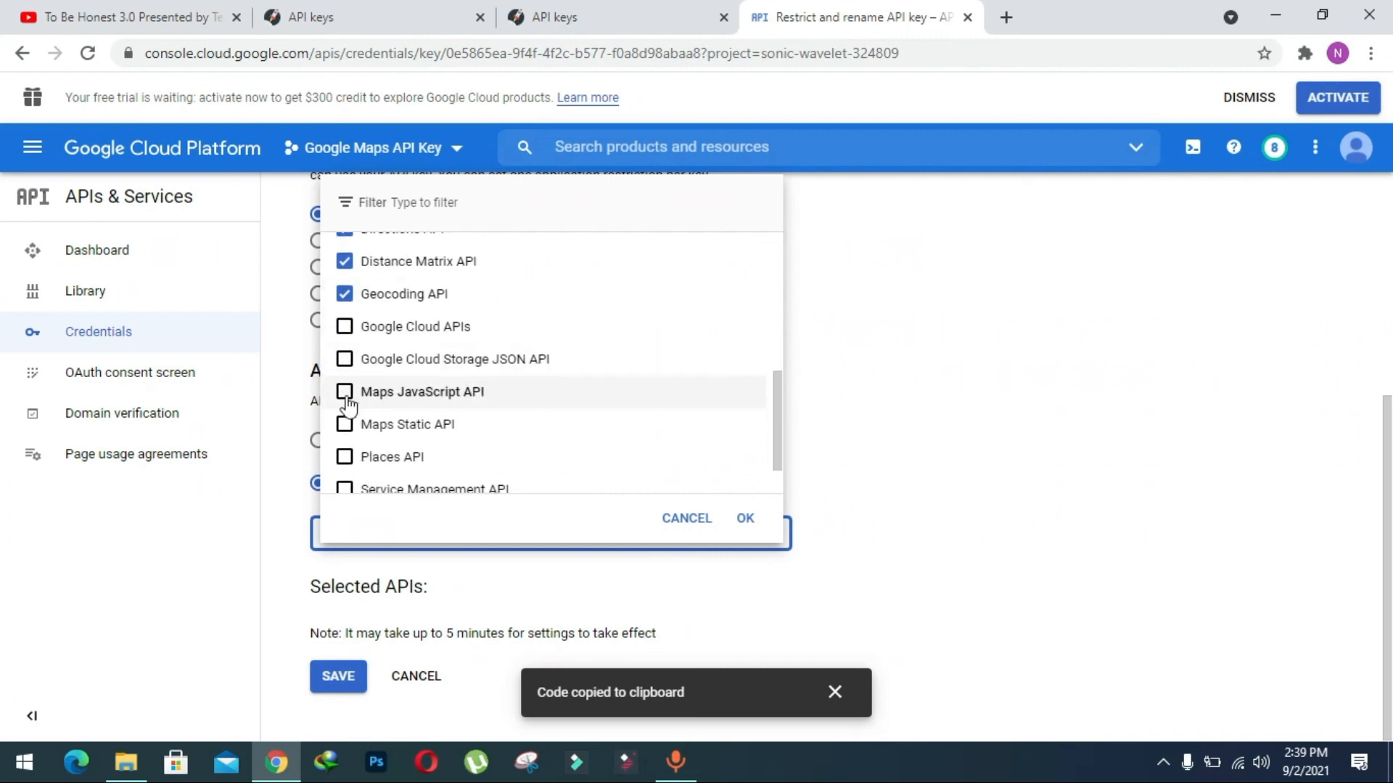
click(345, 392)
click(344, 425)
click(345, 457)
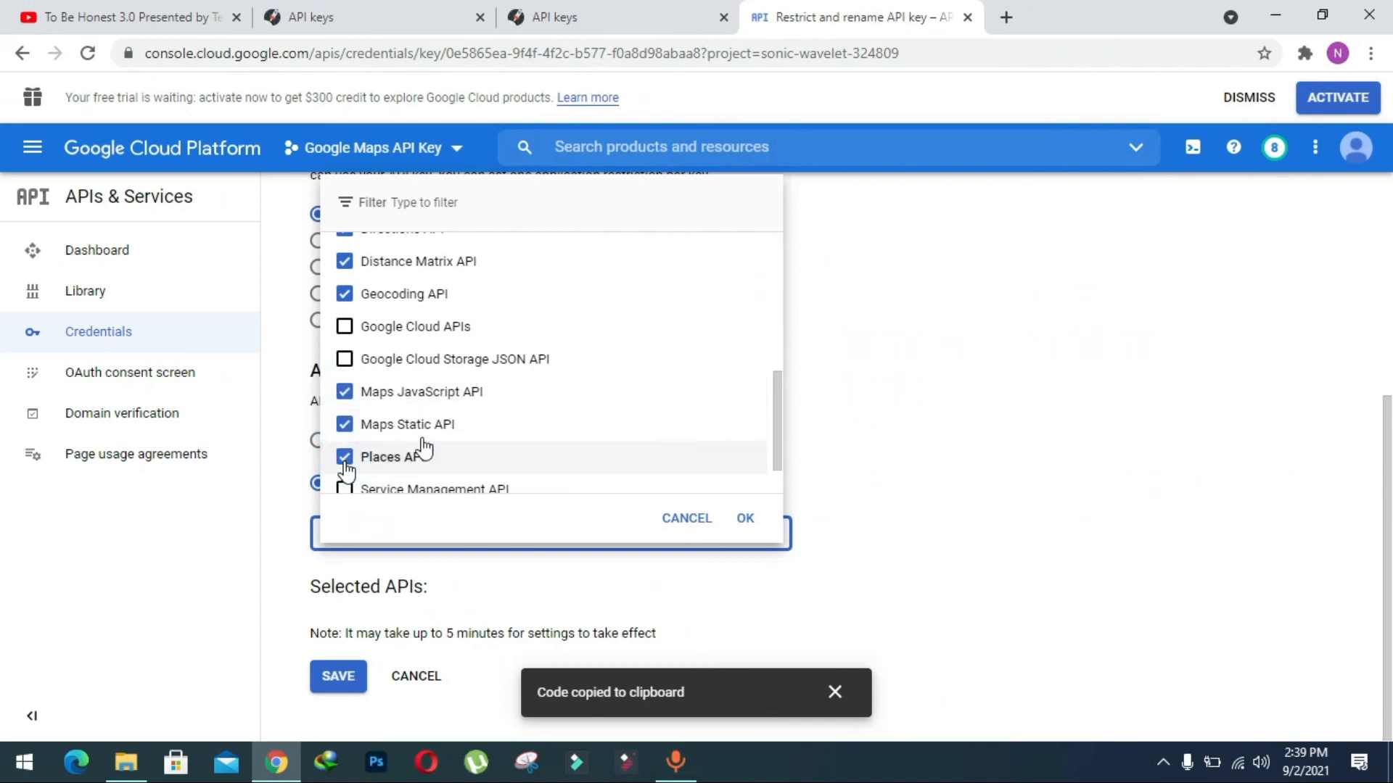
click(749, 518)
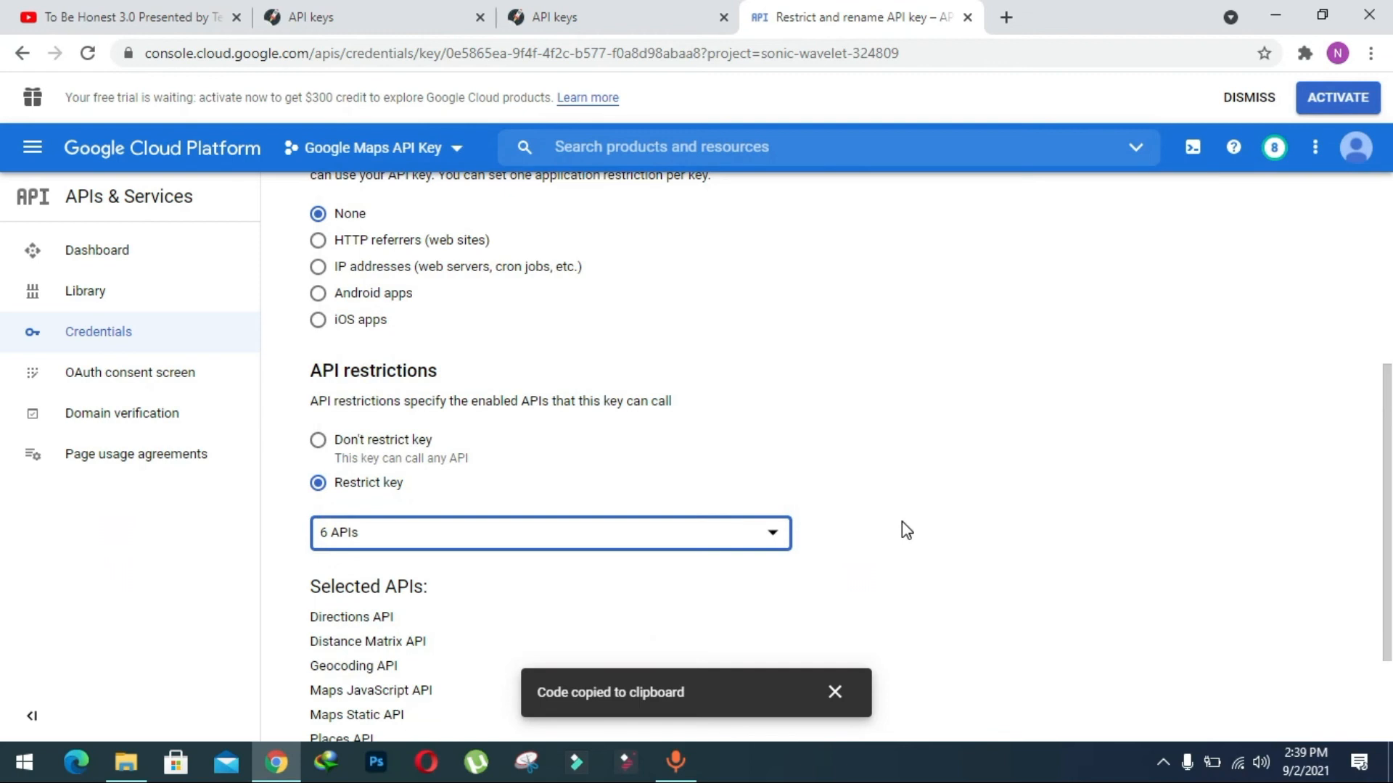
scroll(903, 521, down, 1)
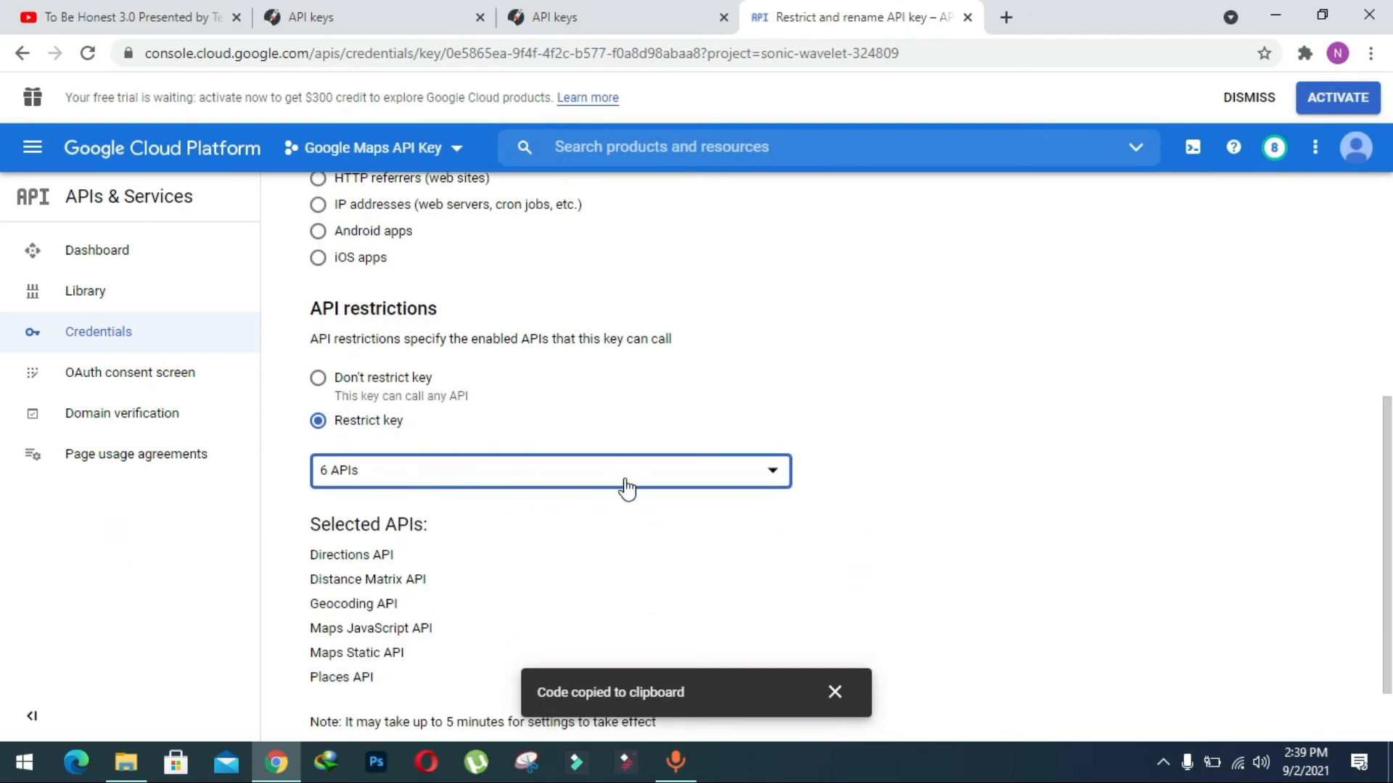
scroll(624, 489, down, 1)
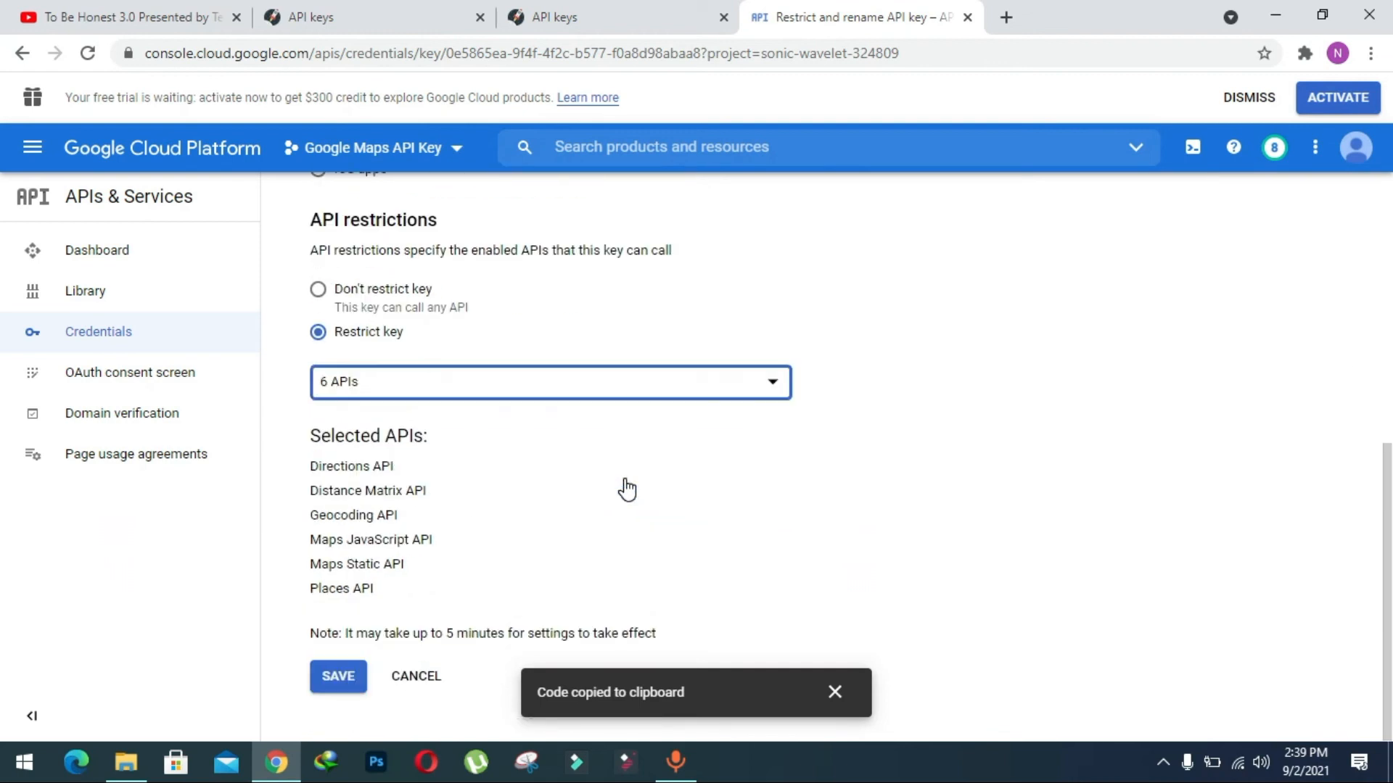
click(326, 679)
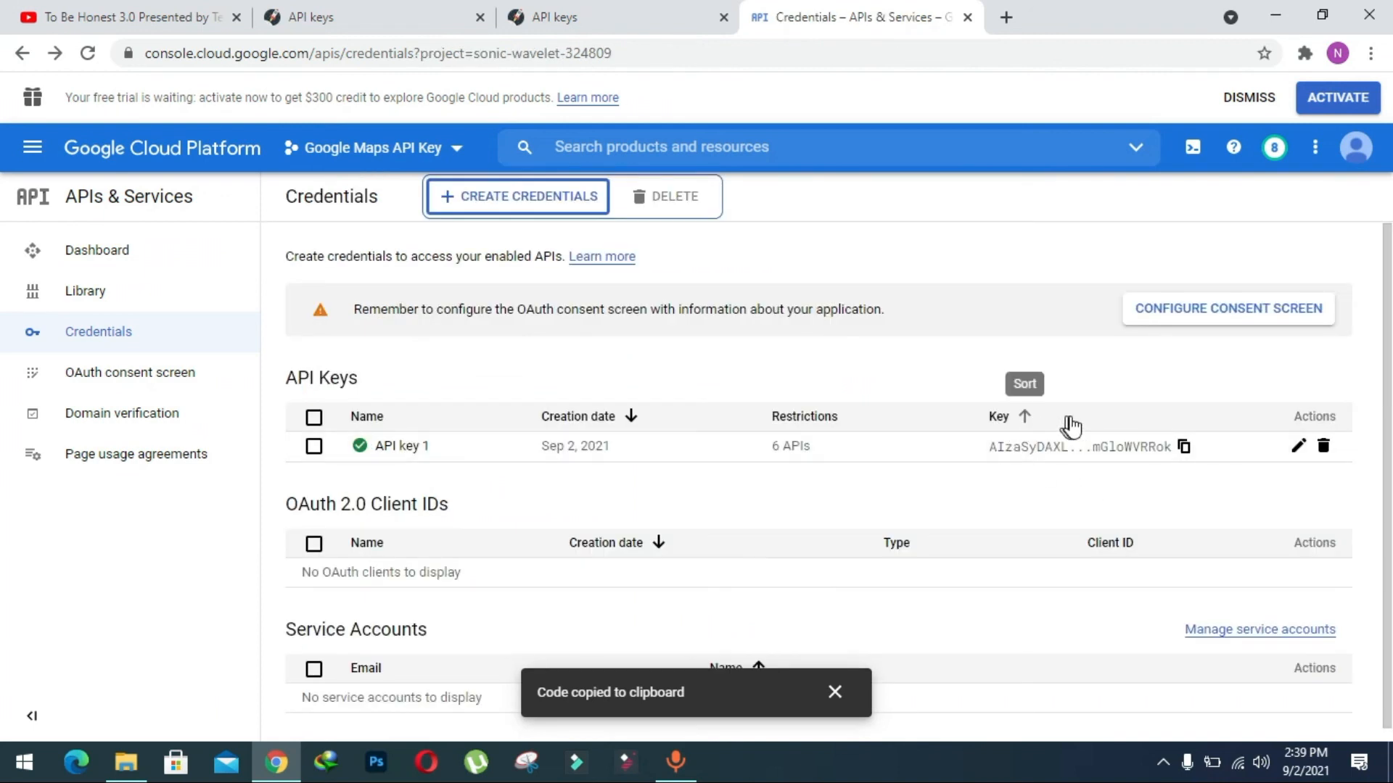
Copy the restricted API key and paste it as the Google Maps JavaScript API Key in the app's API Keys settings.
click(1183, 450)
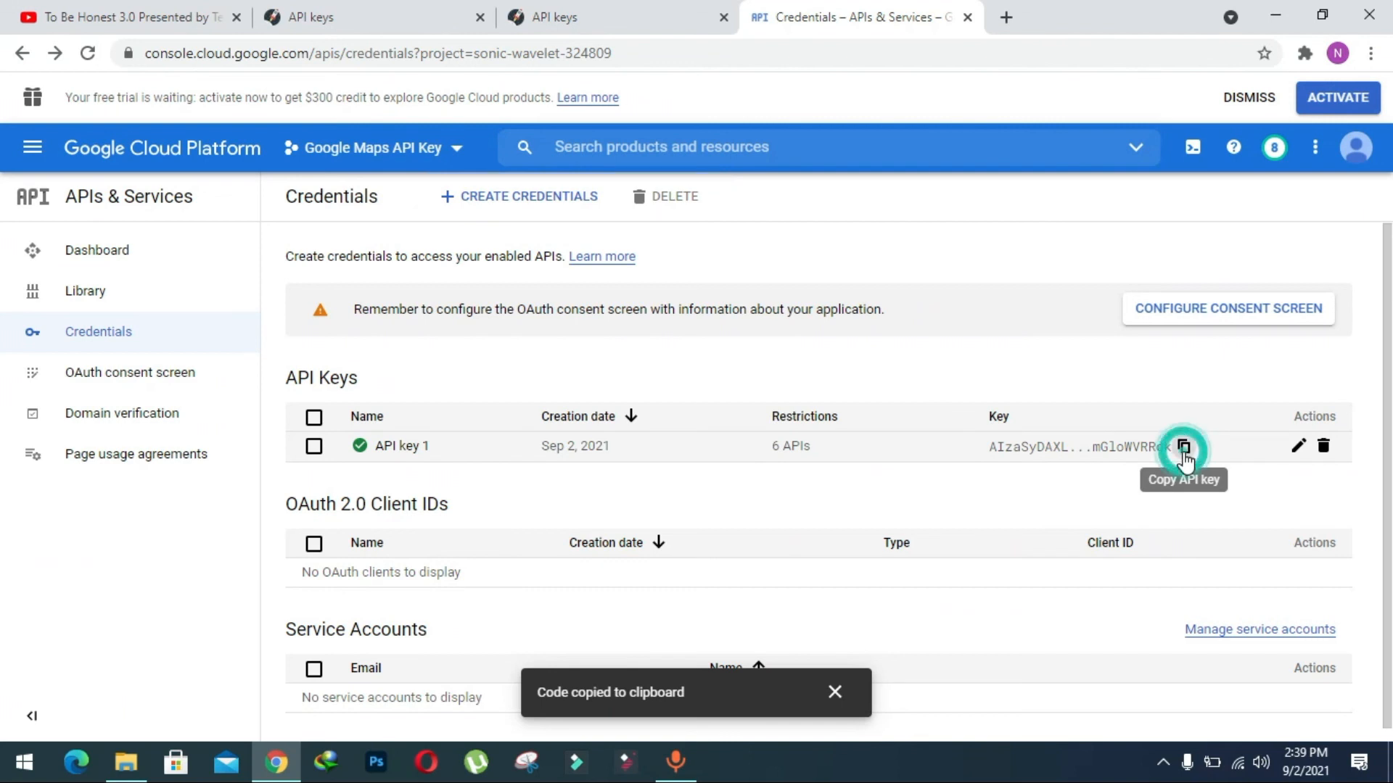
click(679, 10)
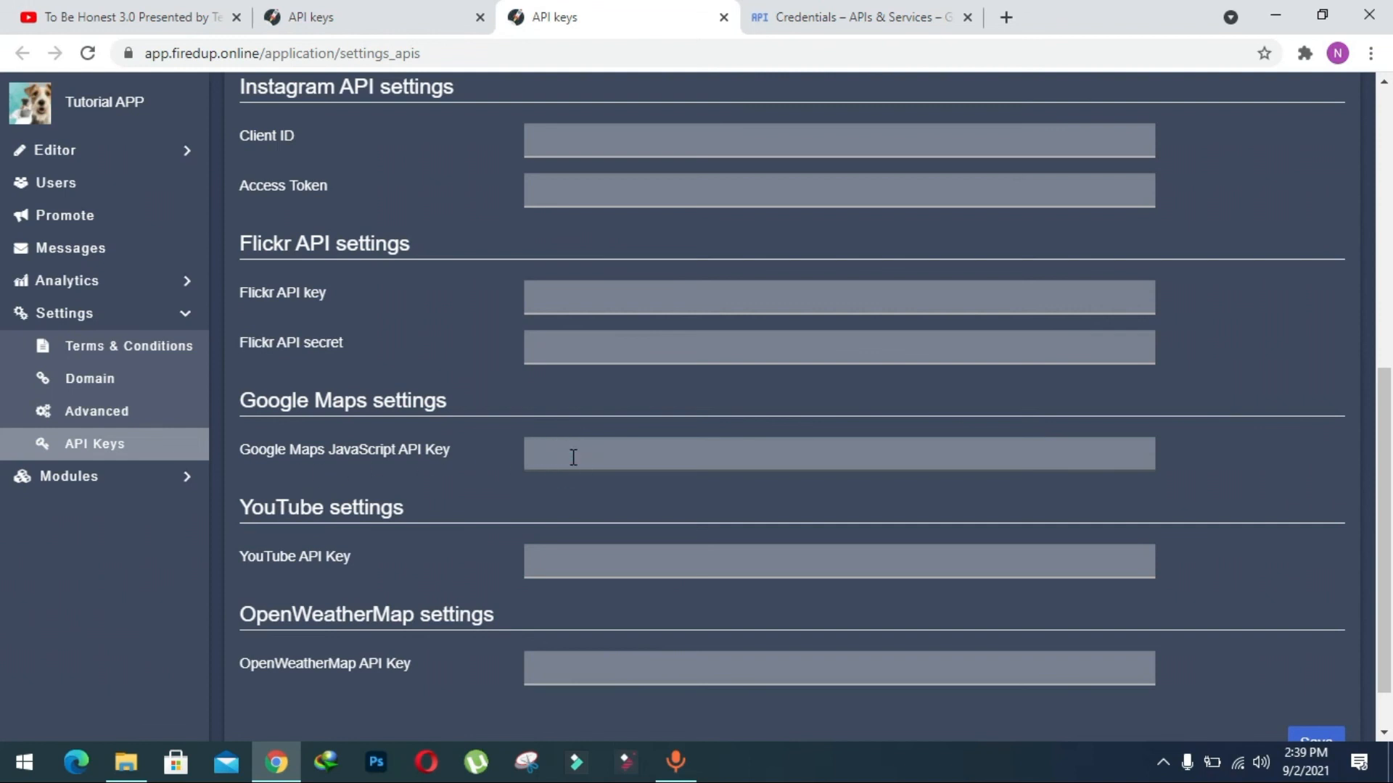
key(ctrl+v)
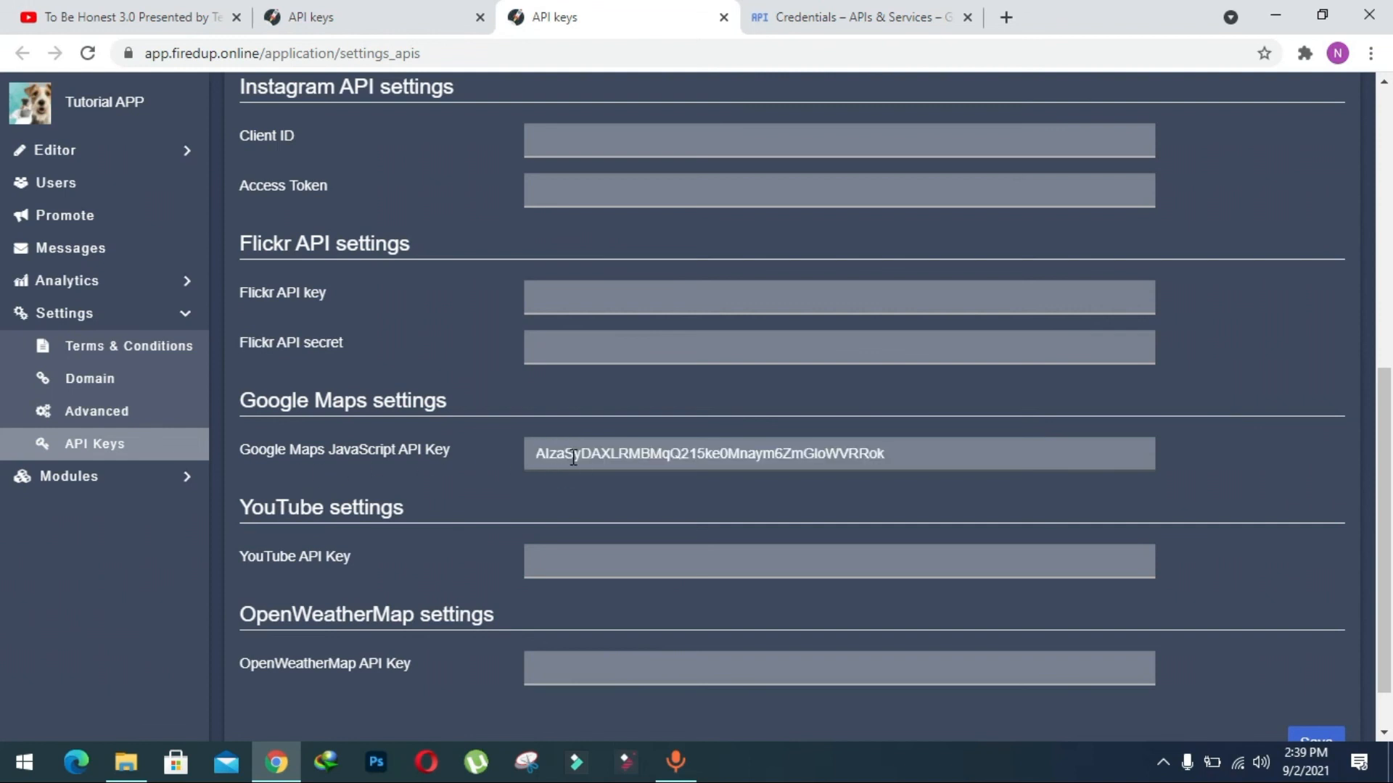
scroll(573, 457, down, 1)
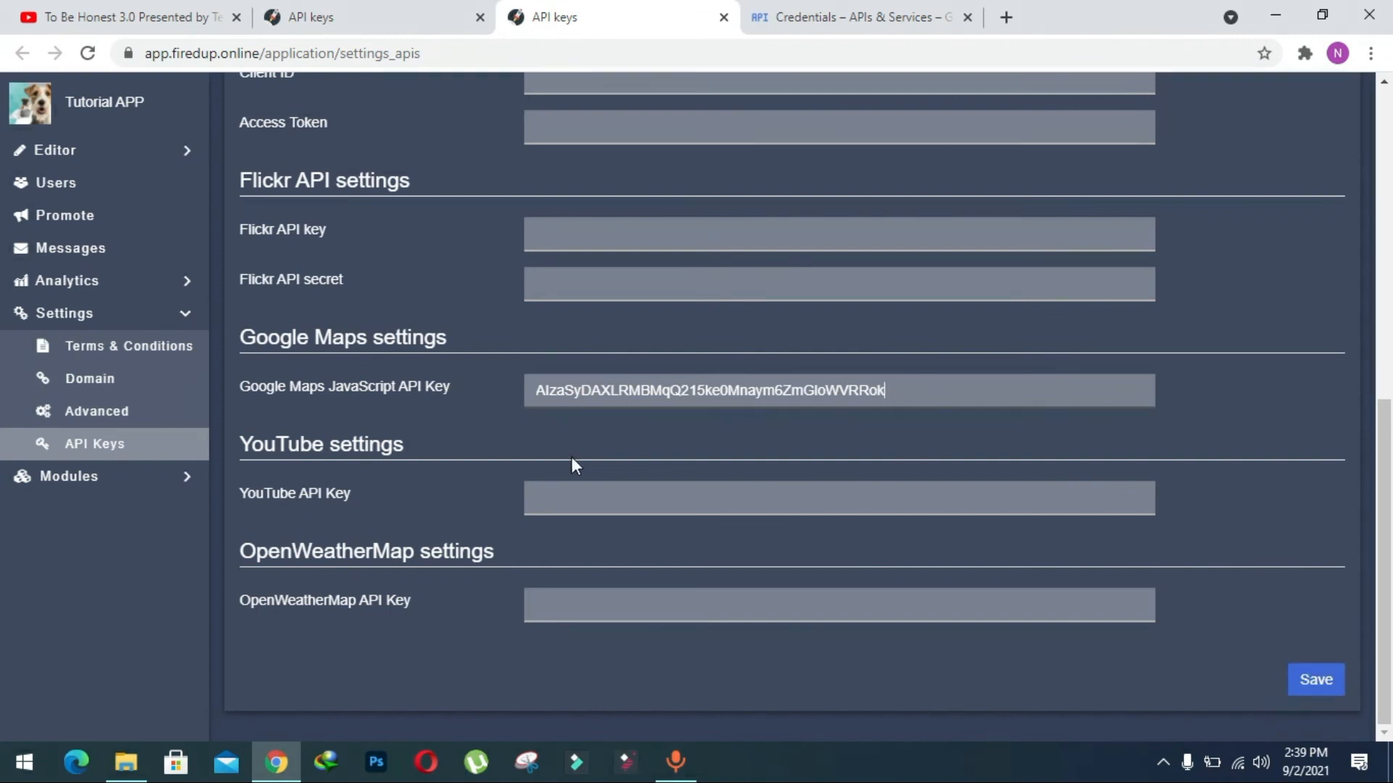